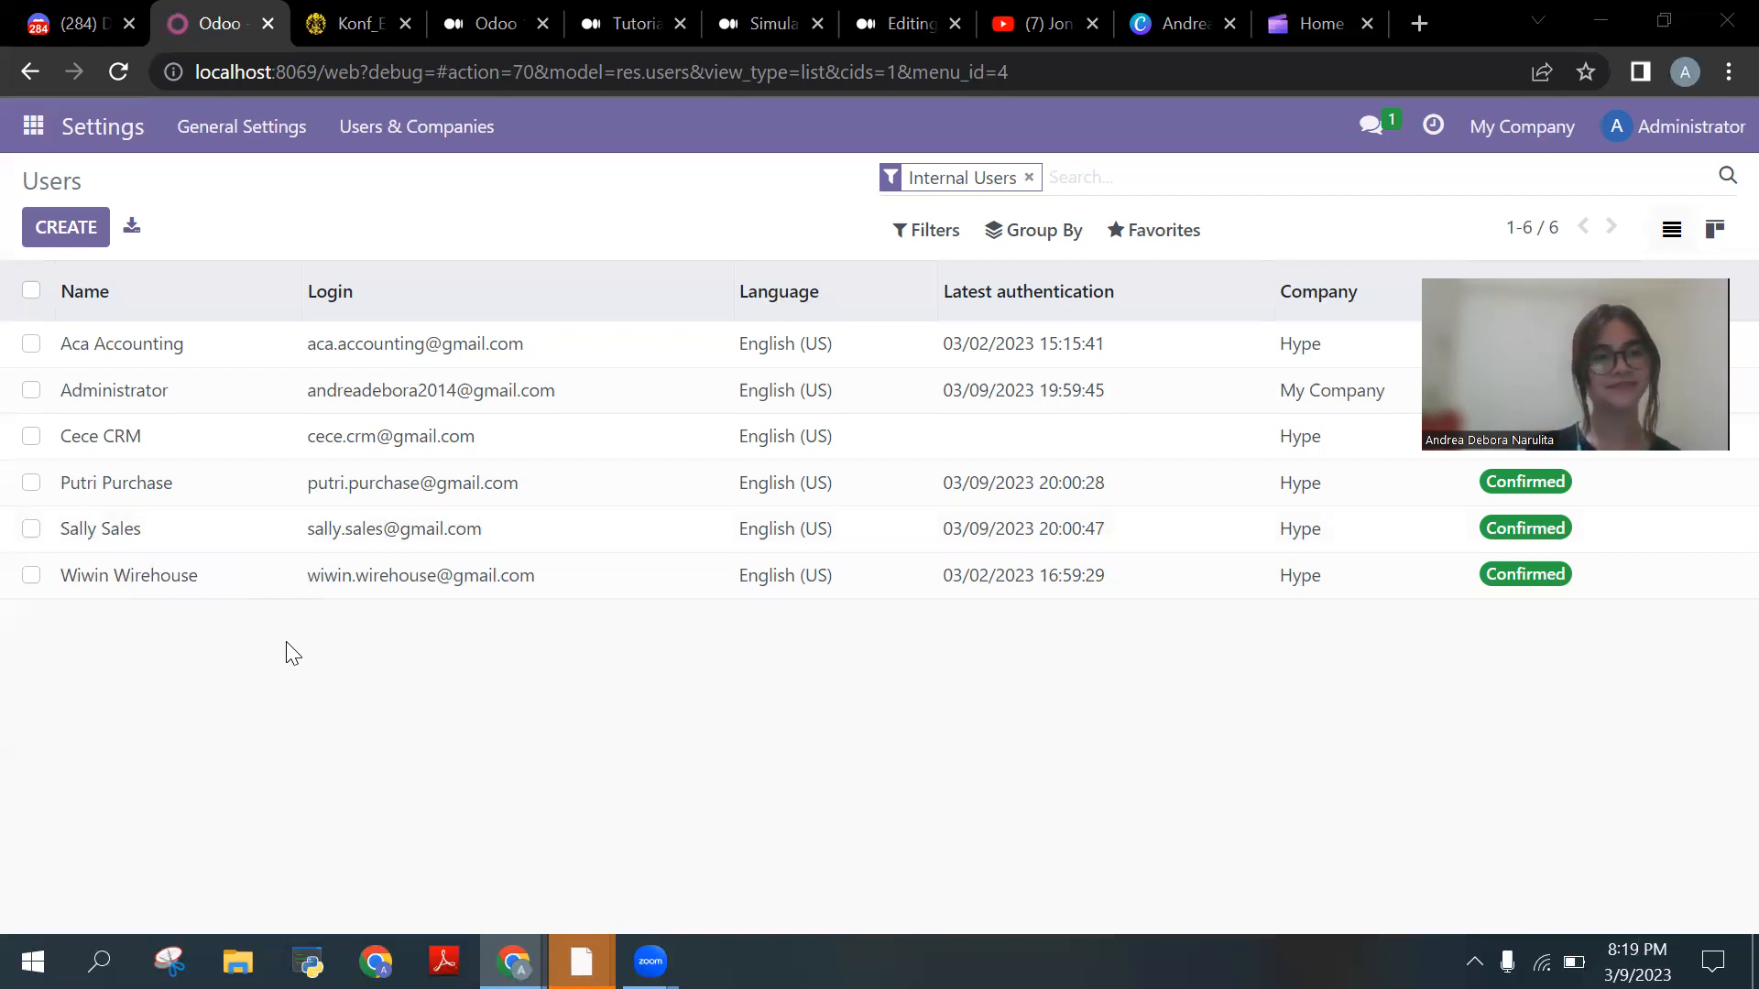
Step: Open the CRM user's record and review its access rights, including Sales Administrator
left_click(302, 449)
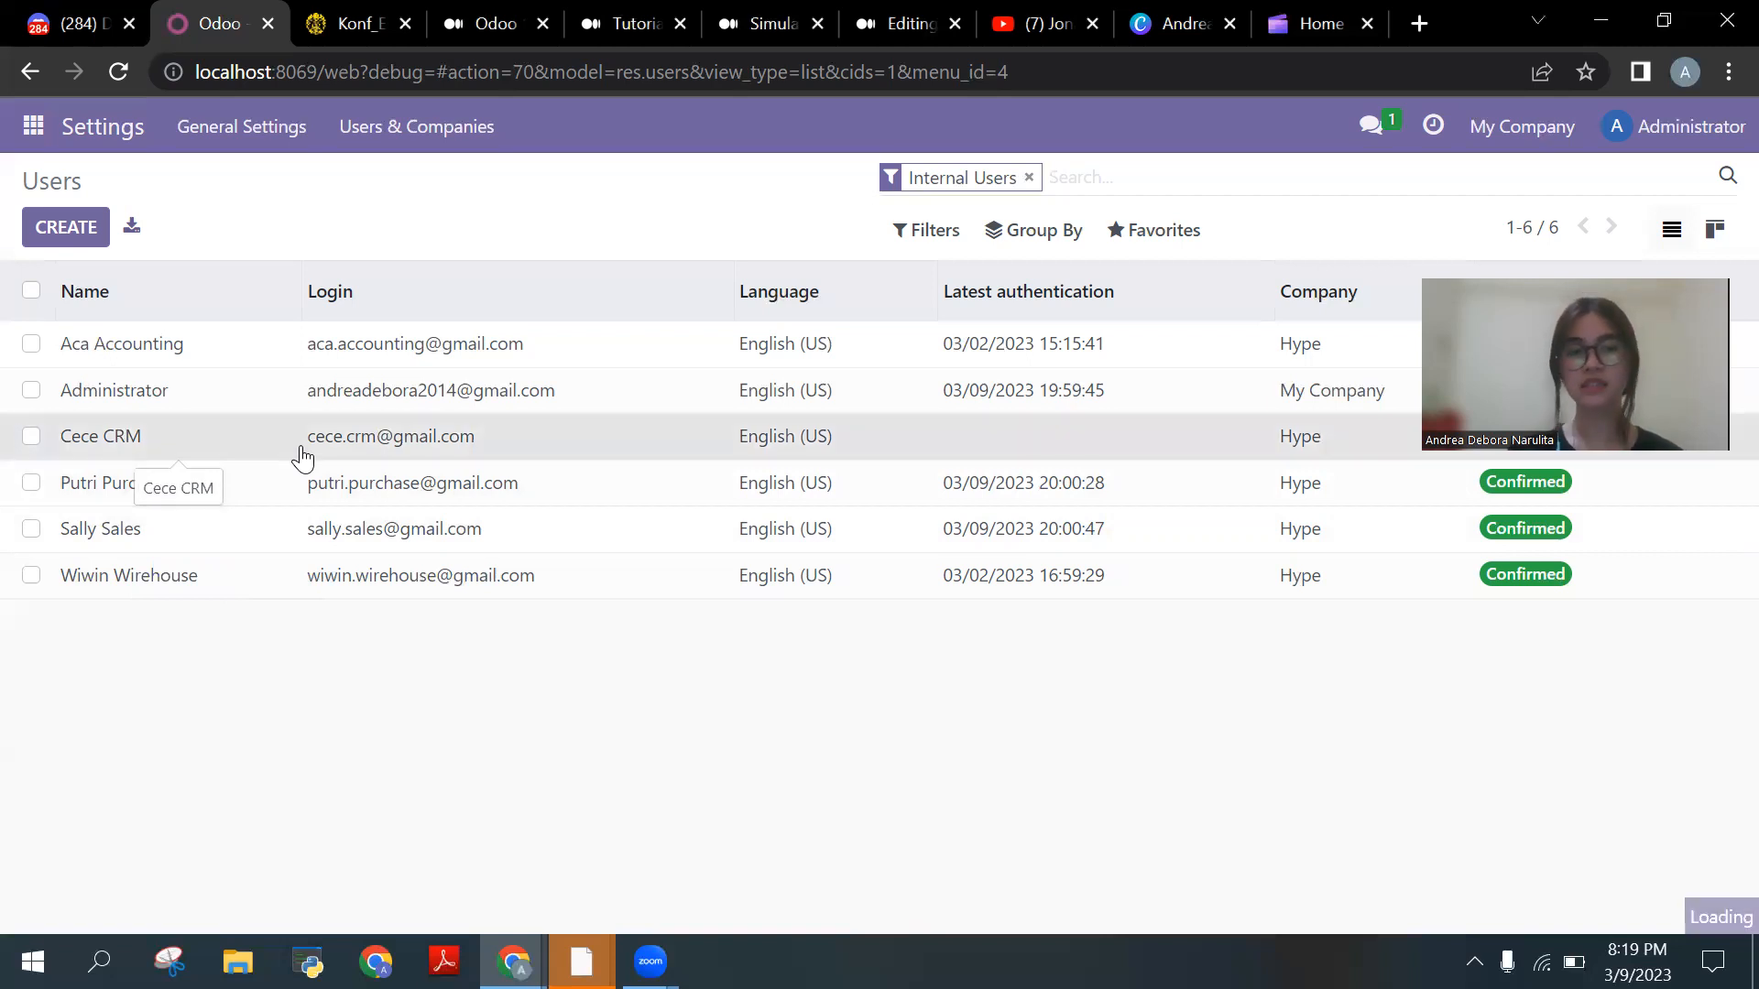
scroll(492, 695, "down", 4)
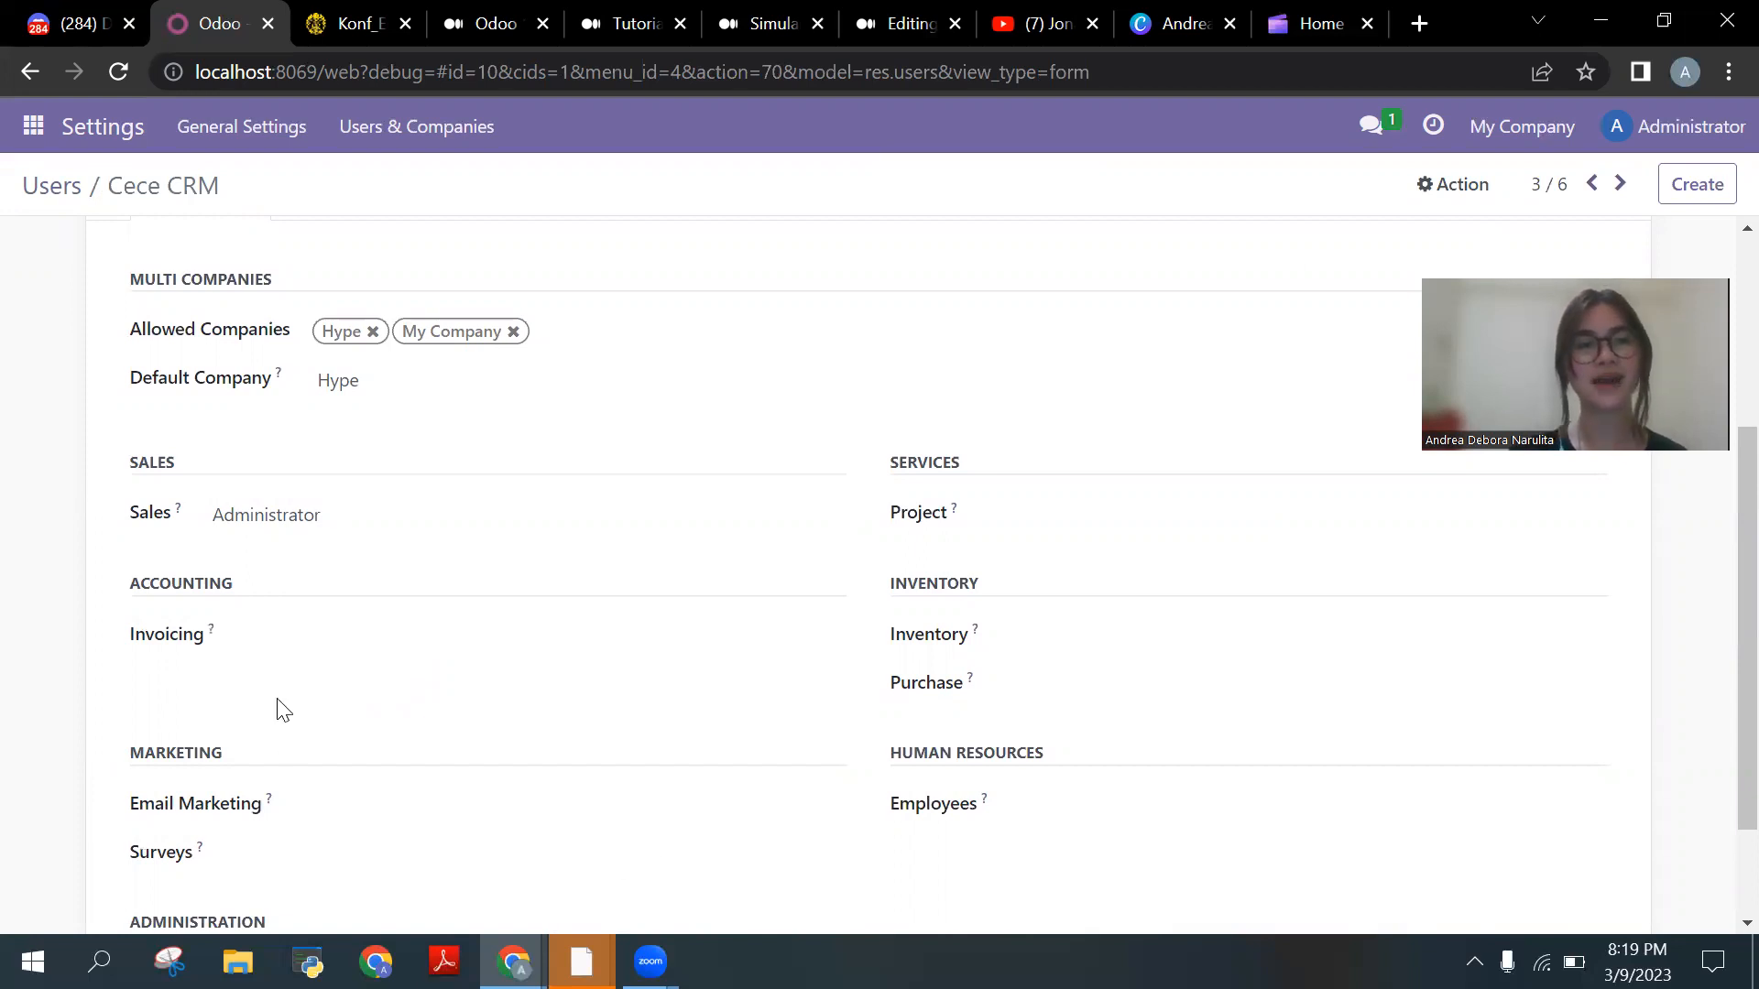
scroll(279, 710, "up", 4)
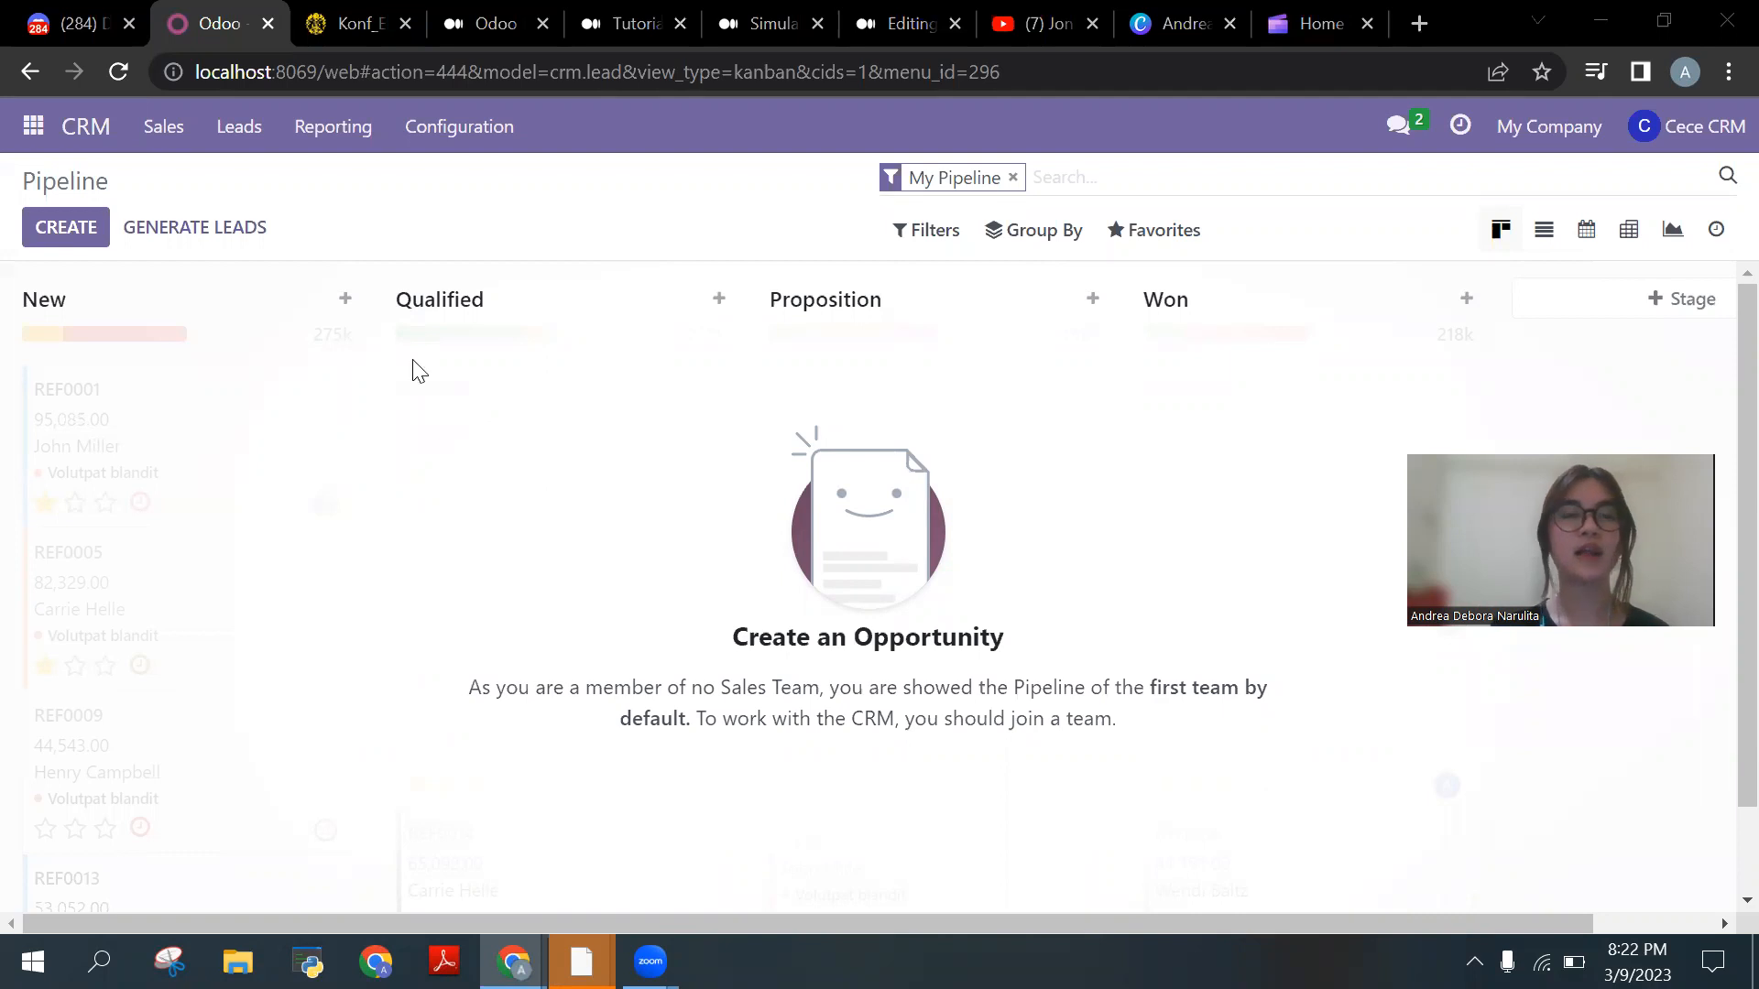
Step: Start a blank lead from the CRM Leads list
left_click(261, 147)
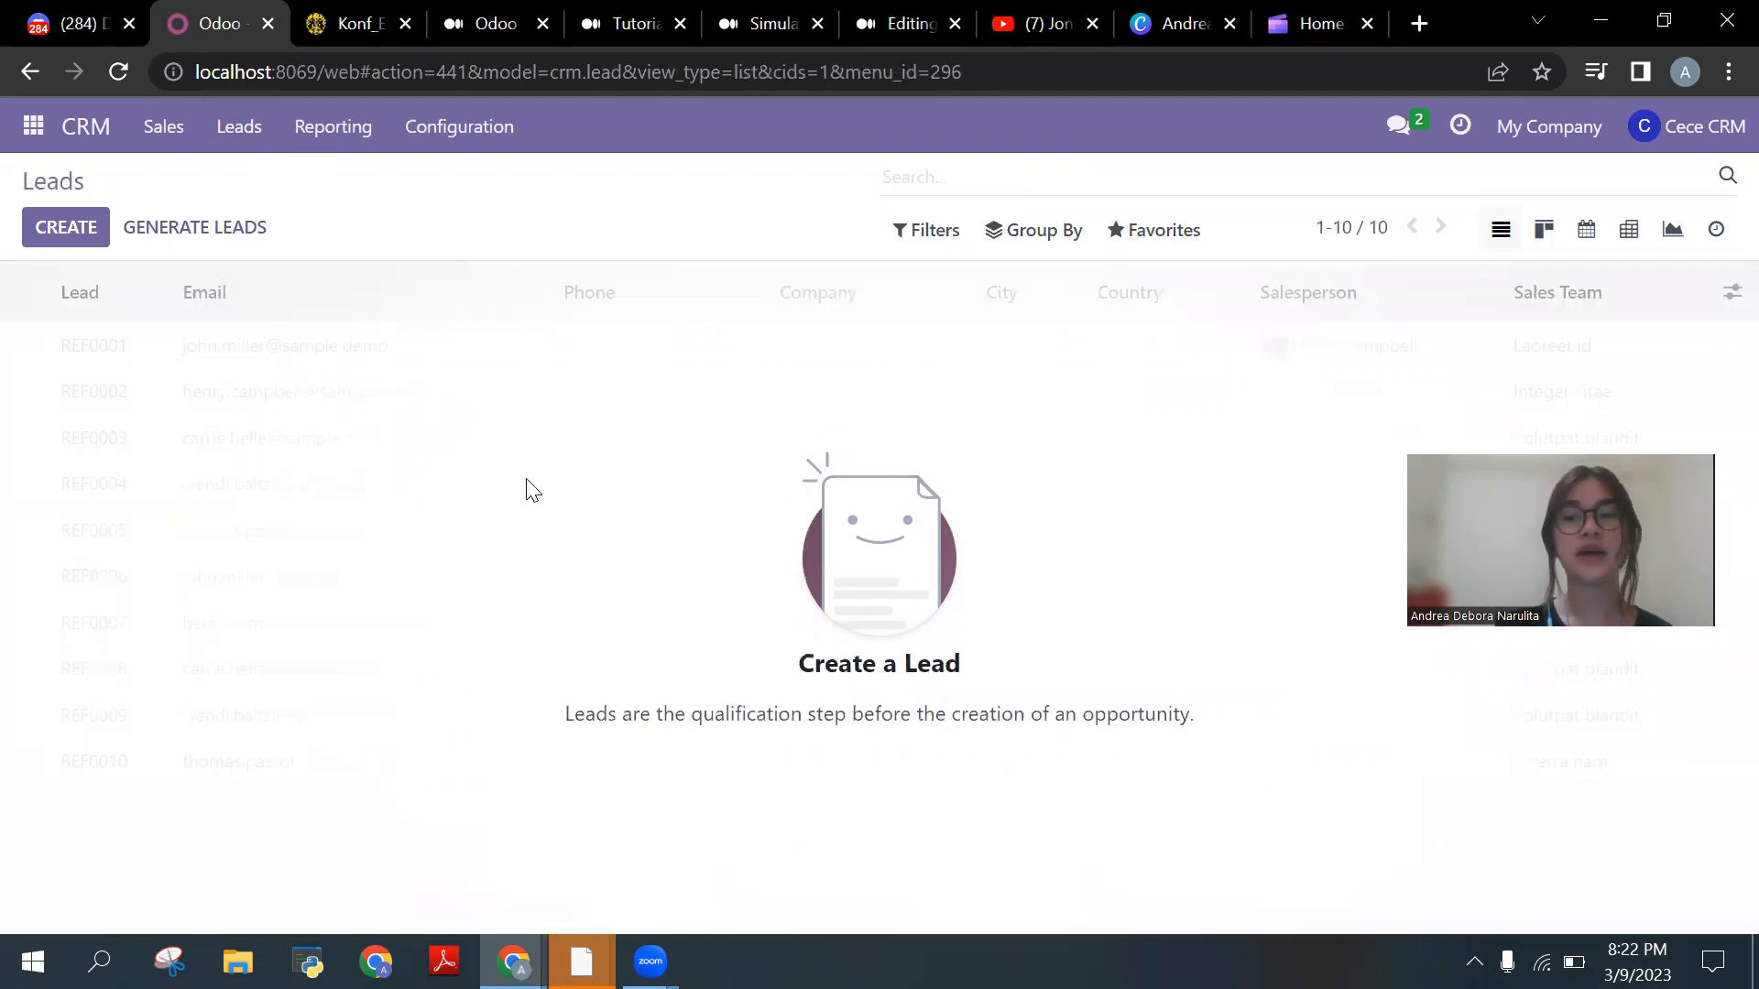
left_click(77, 239)
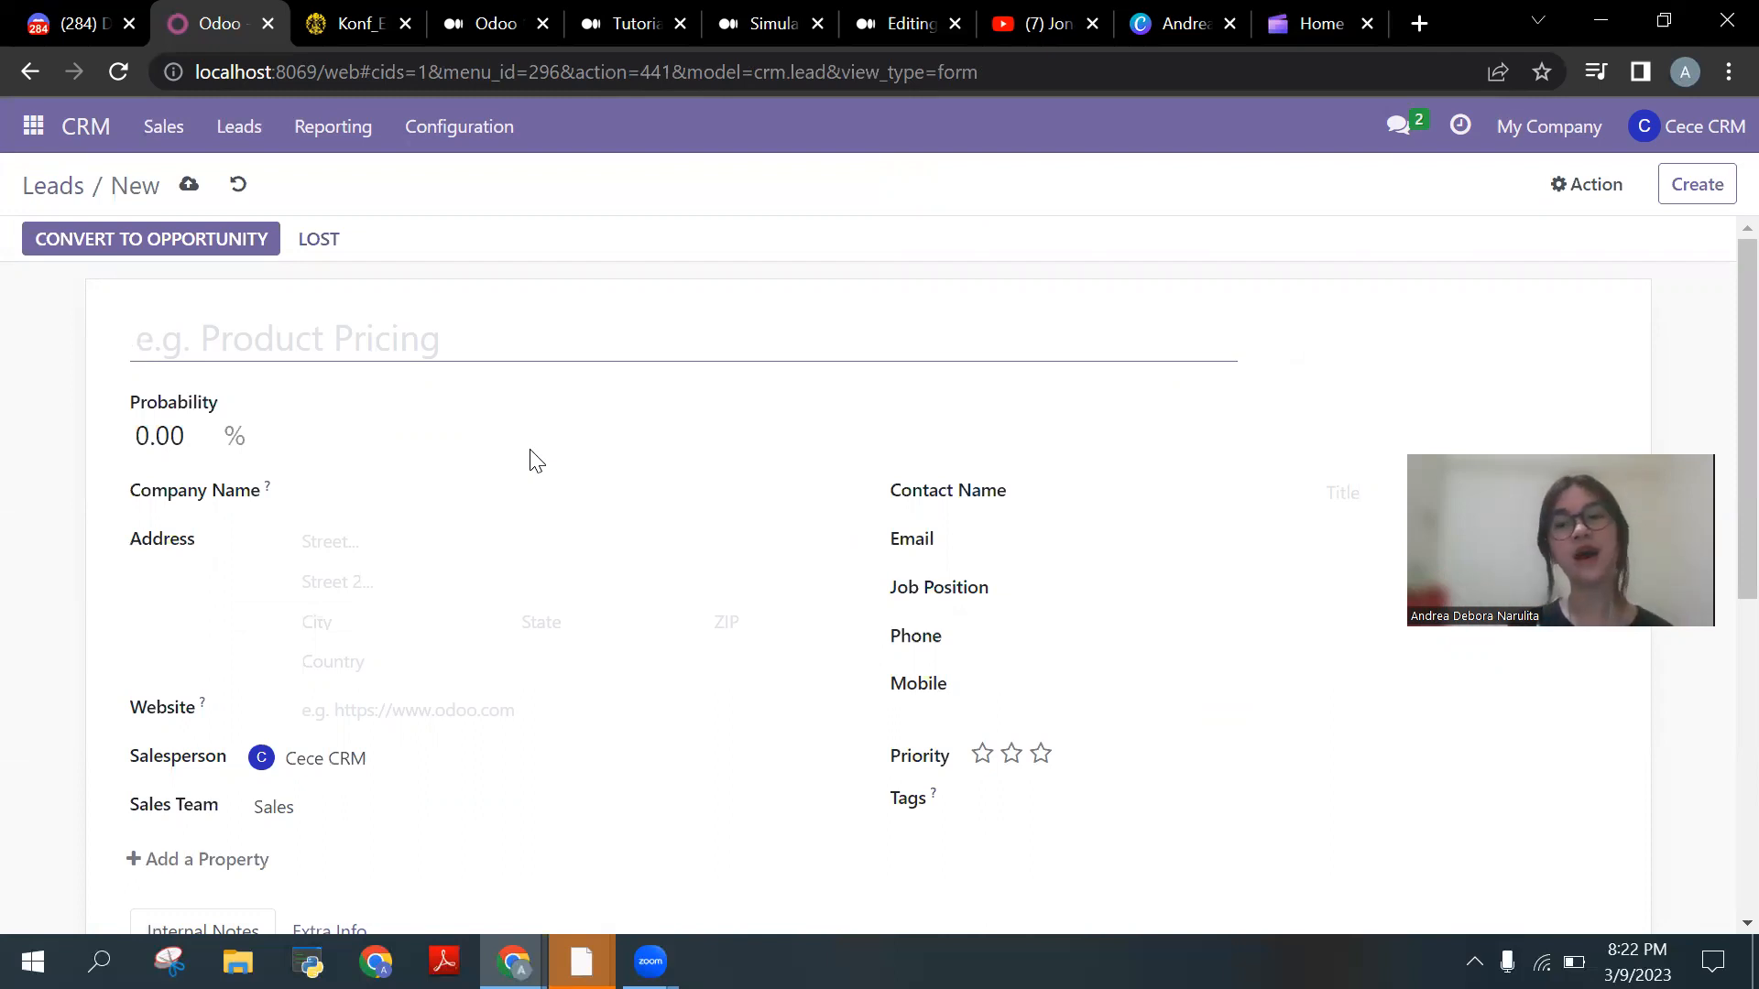
Step: Set probability to 65% and company name PT Asik, leaving the lead title empty
type("PT Asik")
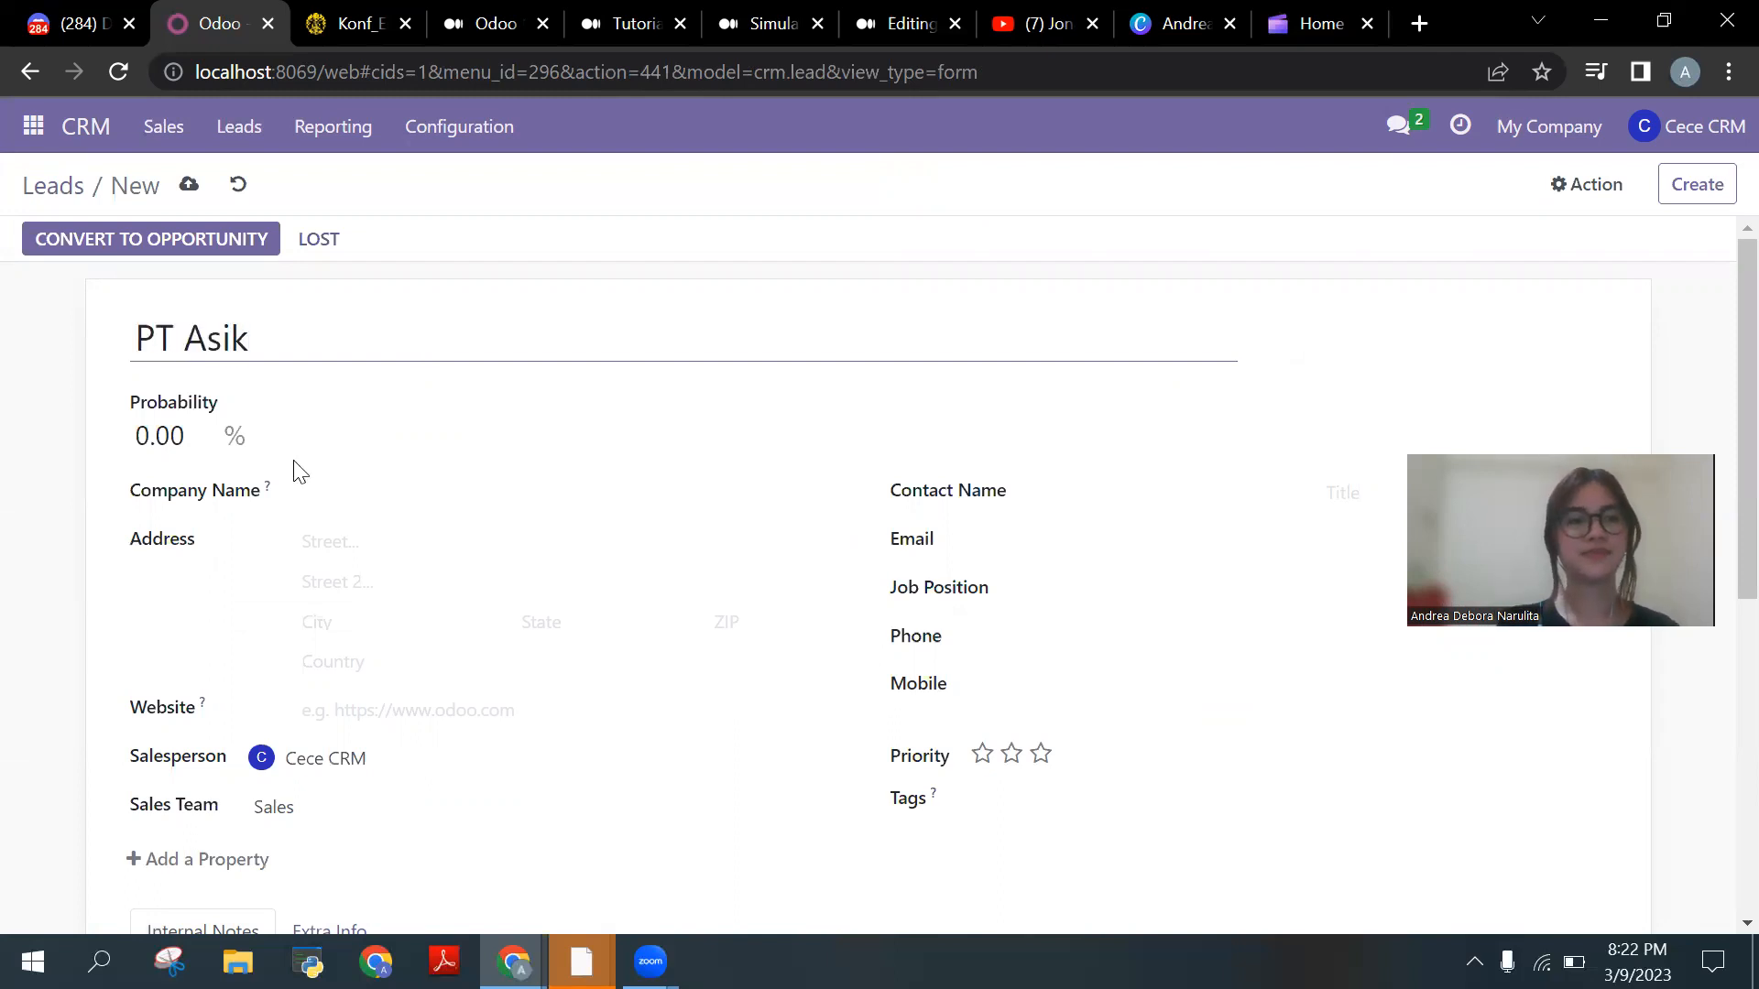
left_click(184, 436)
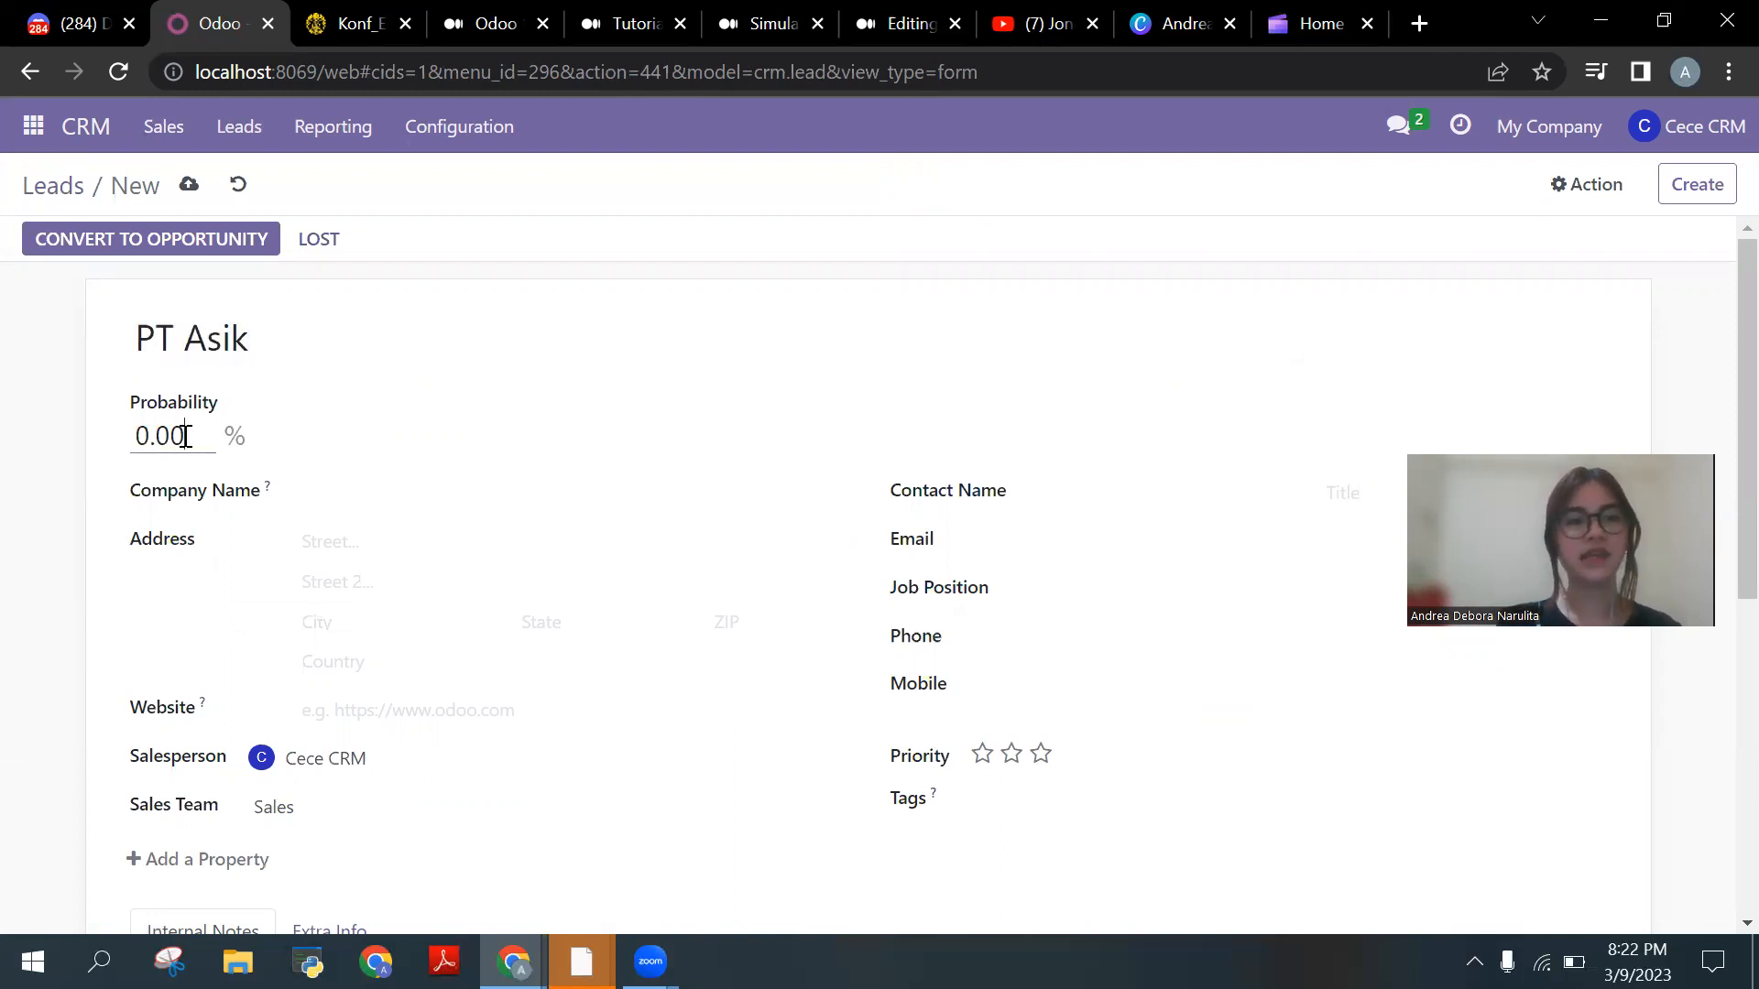
left_click_drag(202, 436, 129, 449)
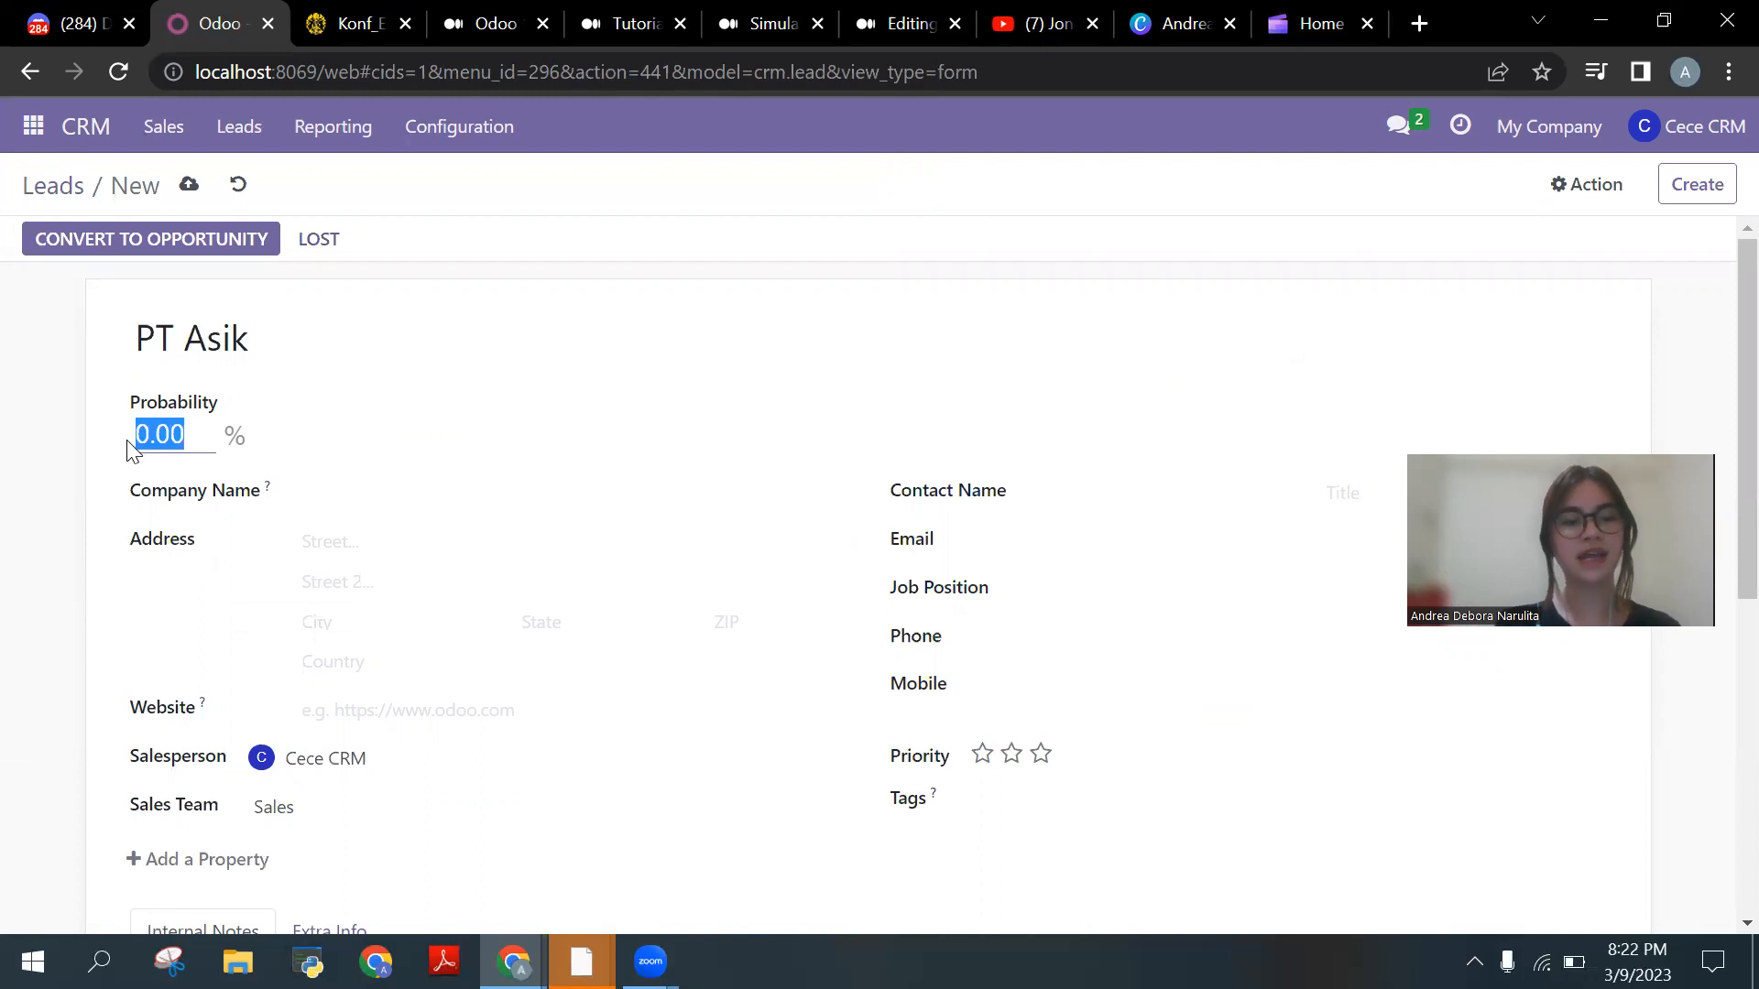
left_click(129, 447)
left_click(166, 438)
key("Left")
key("BackSpace")
type("65")
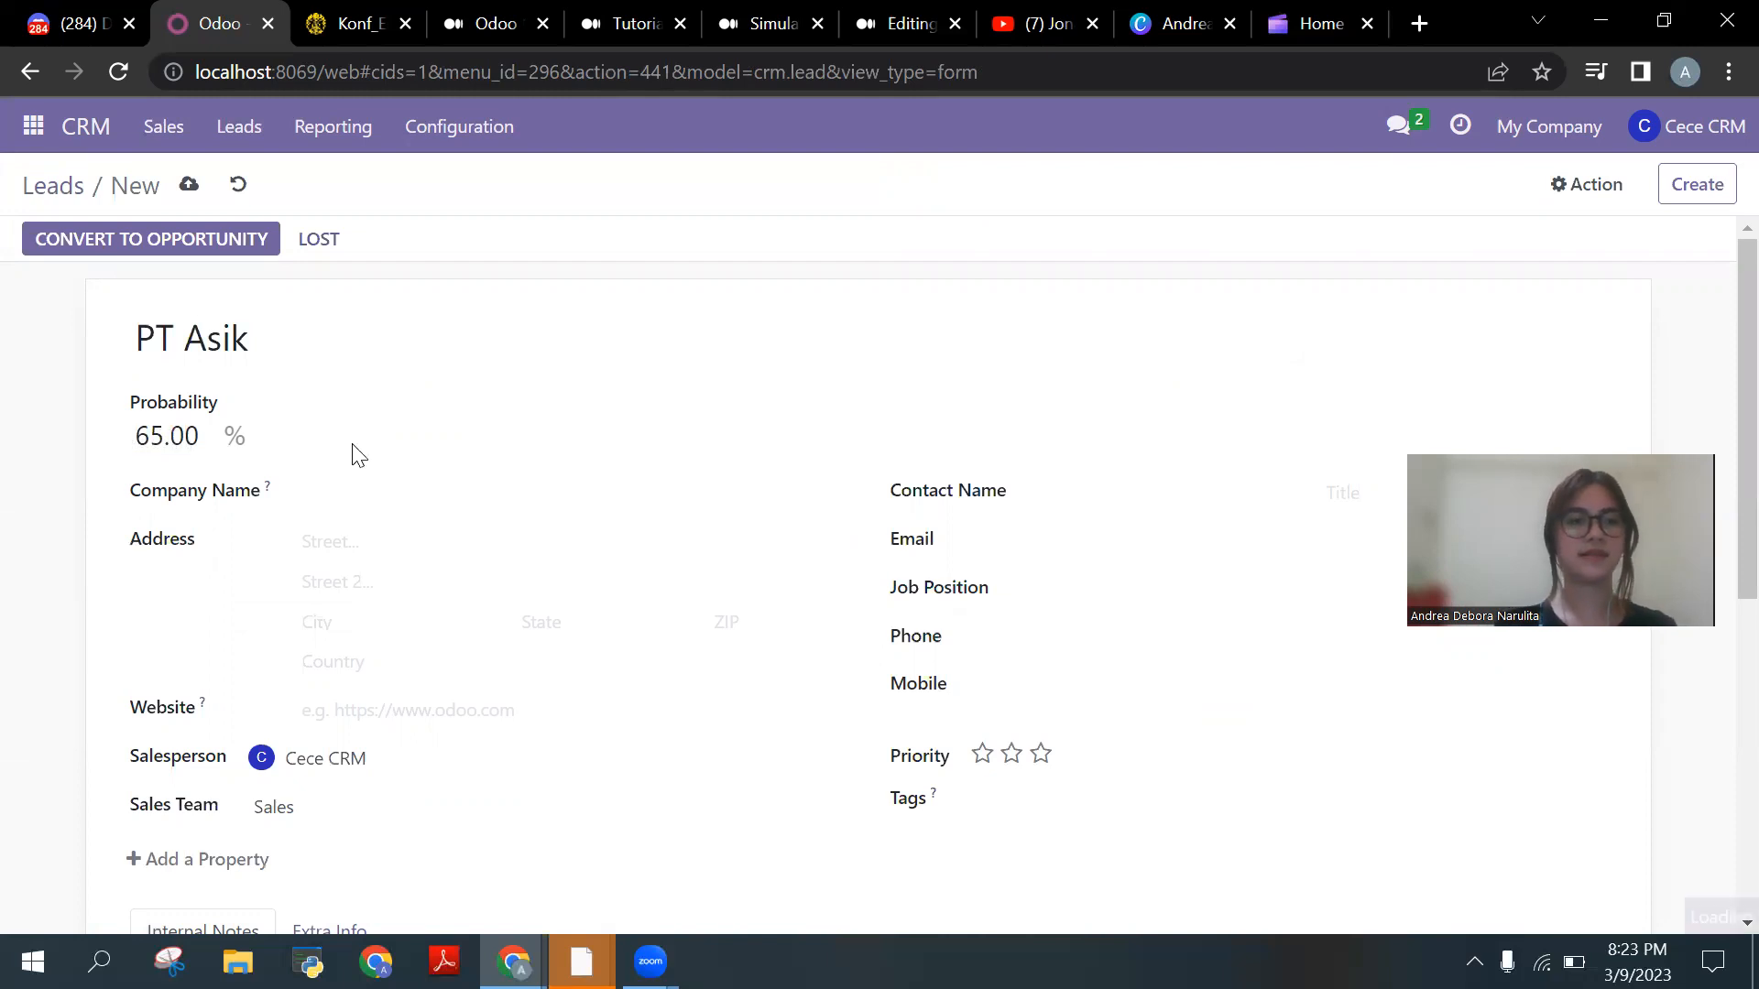
left_click(353, 449)
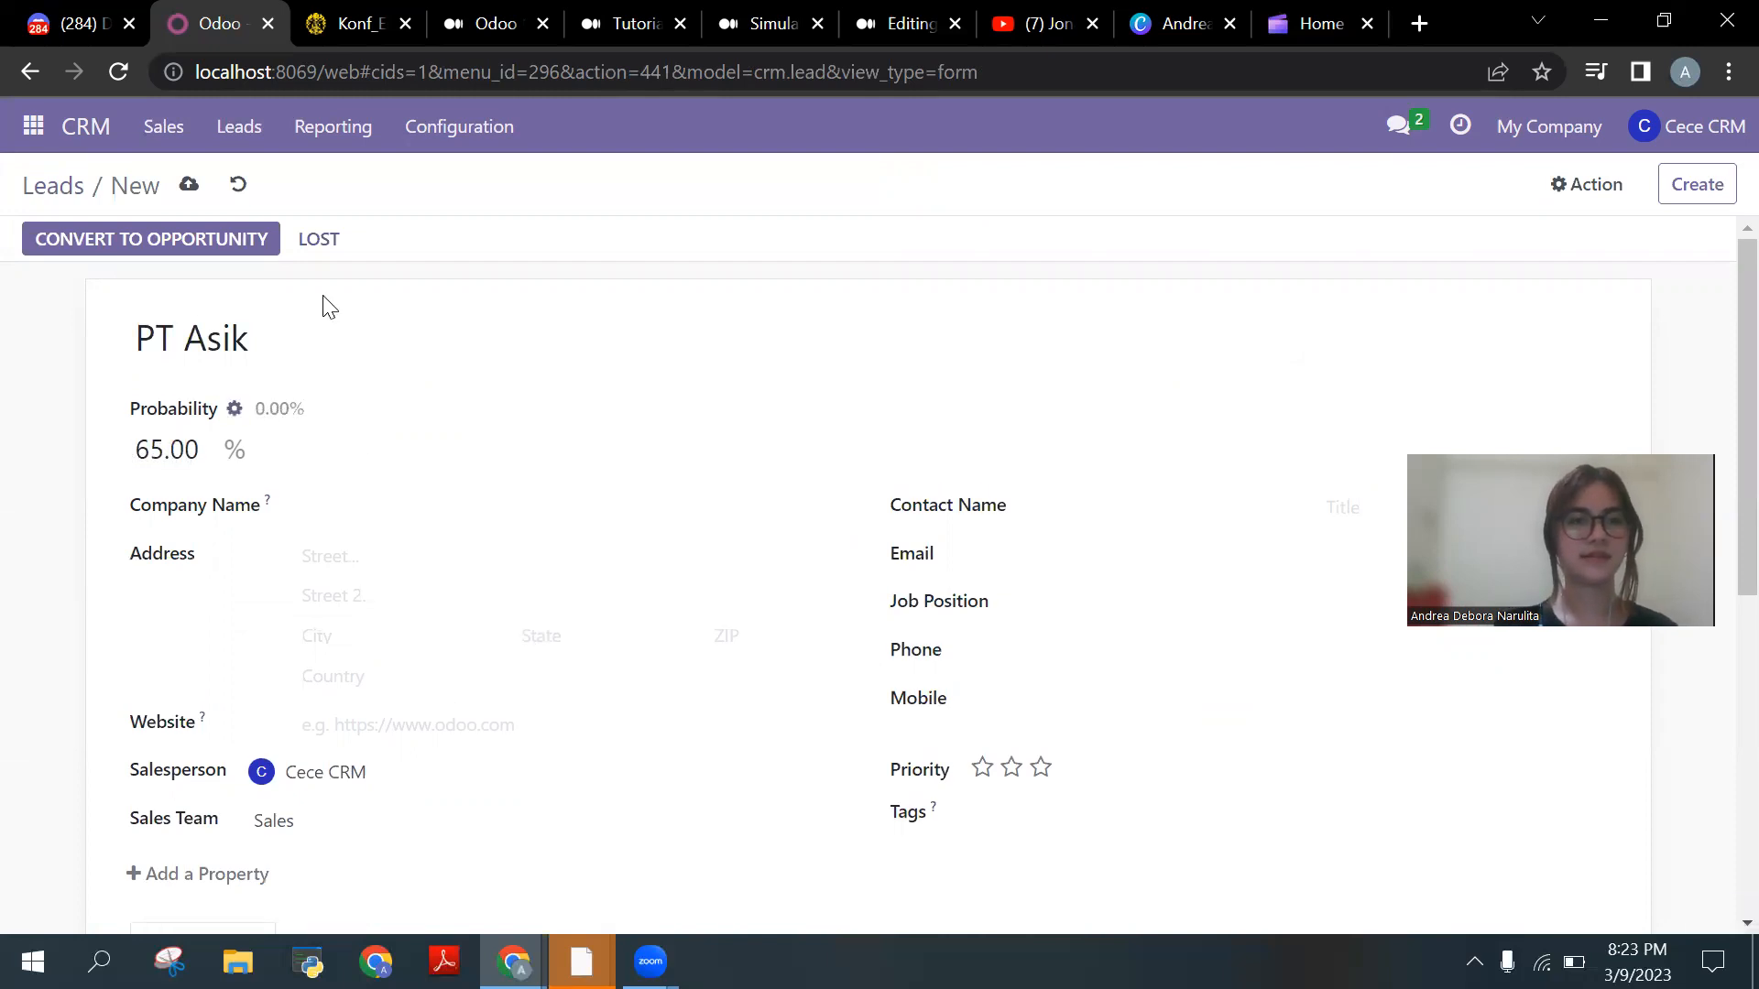
left_click_drag(316, 341, 116, 336)
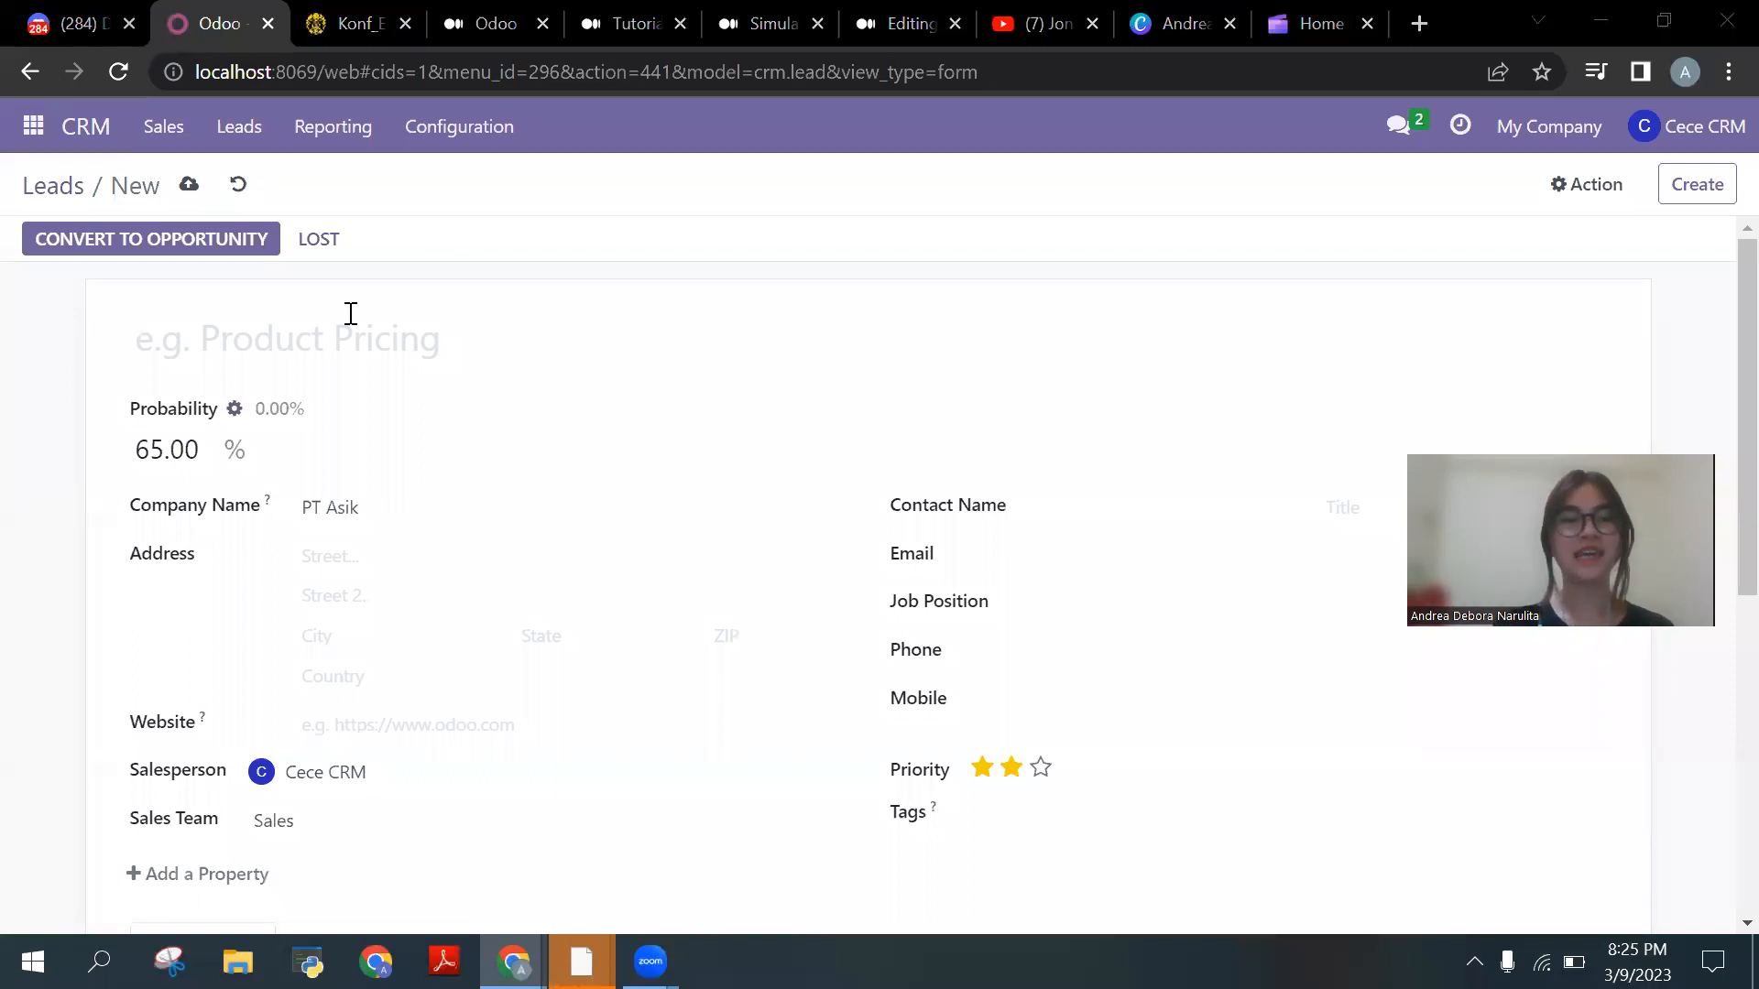
left_click(405, 345)
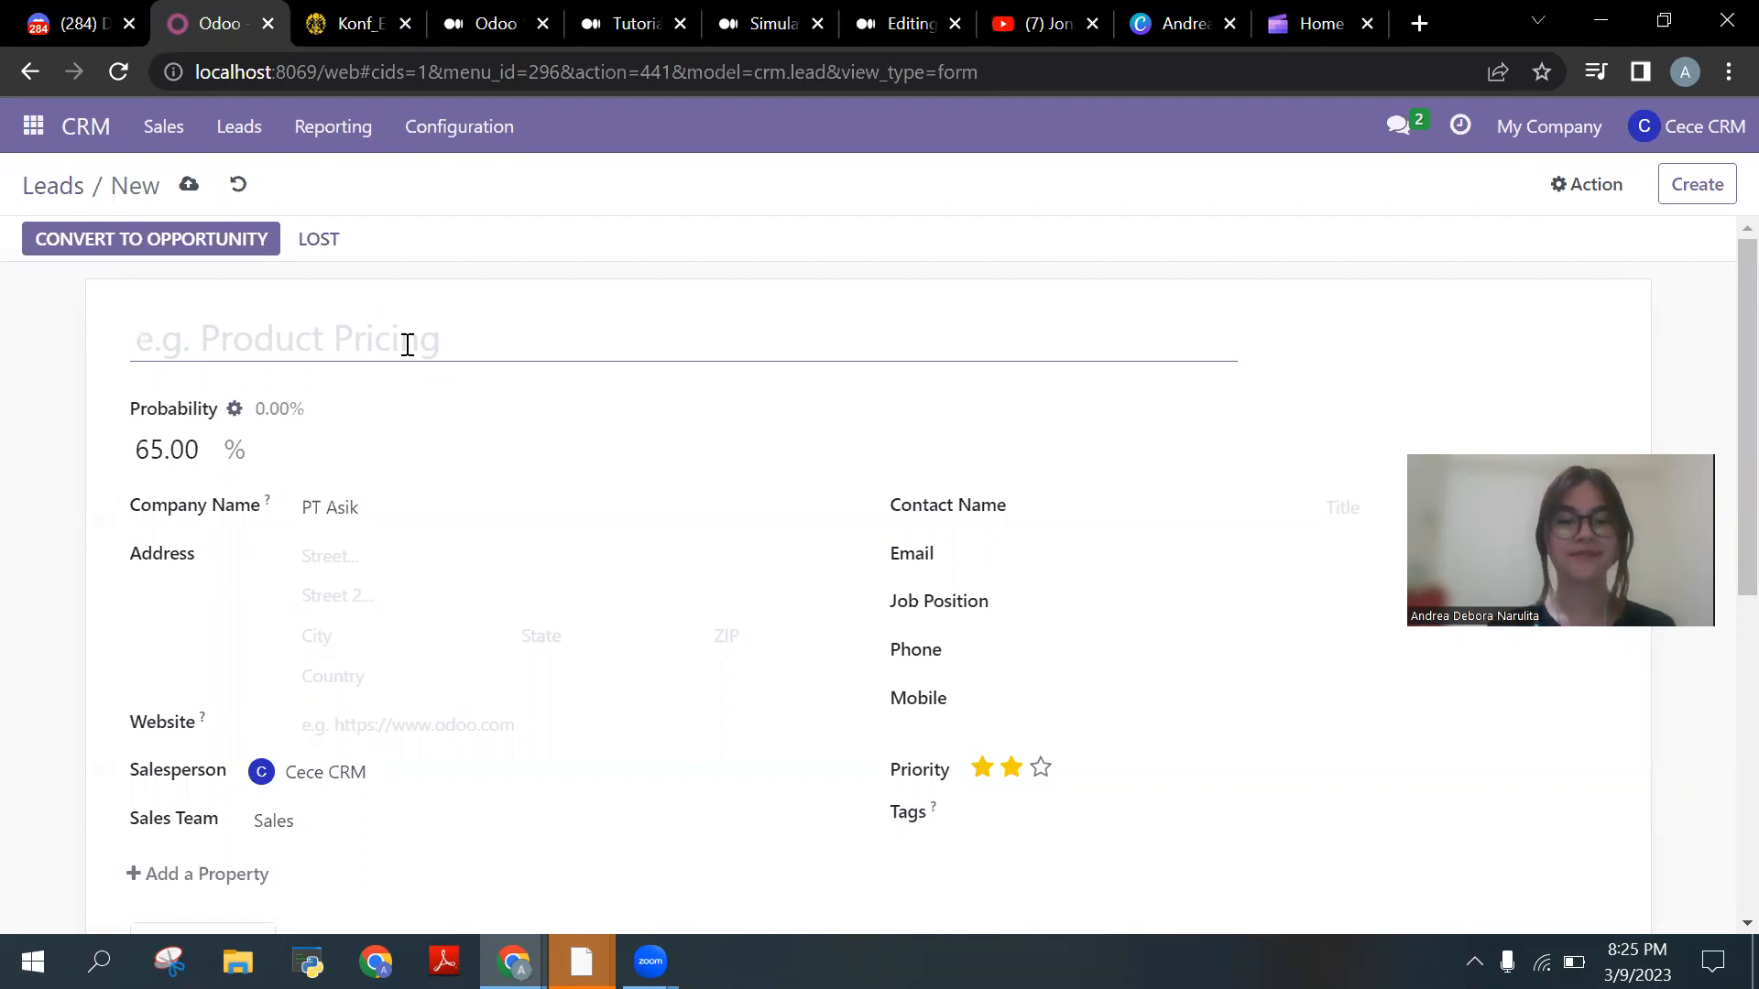
Step: Title the lead Office Table and enter street address Jl. Sungai Kampar Raya
type("Office Table")
left_click(59, 555)
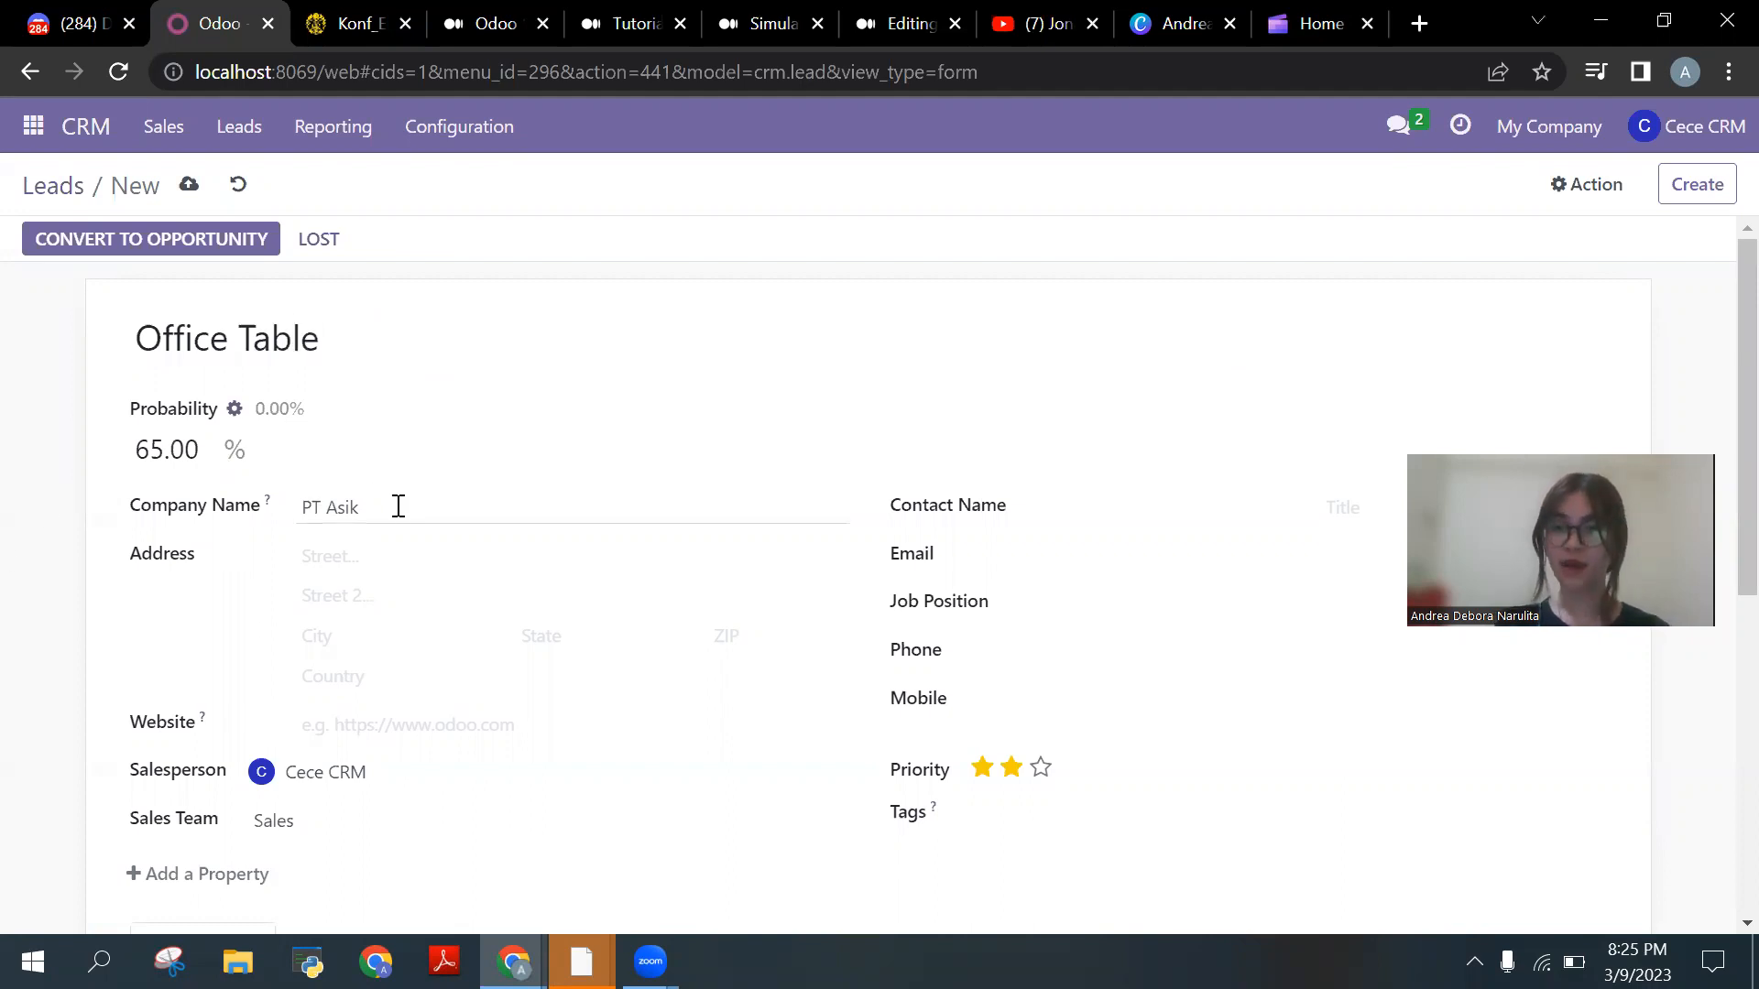
left_click_drag(399, 507, 283, 507)
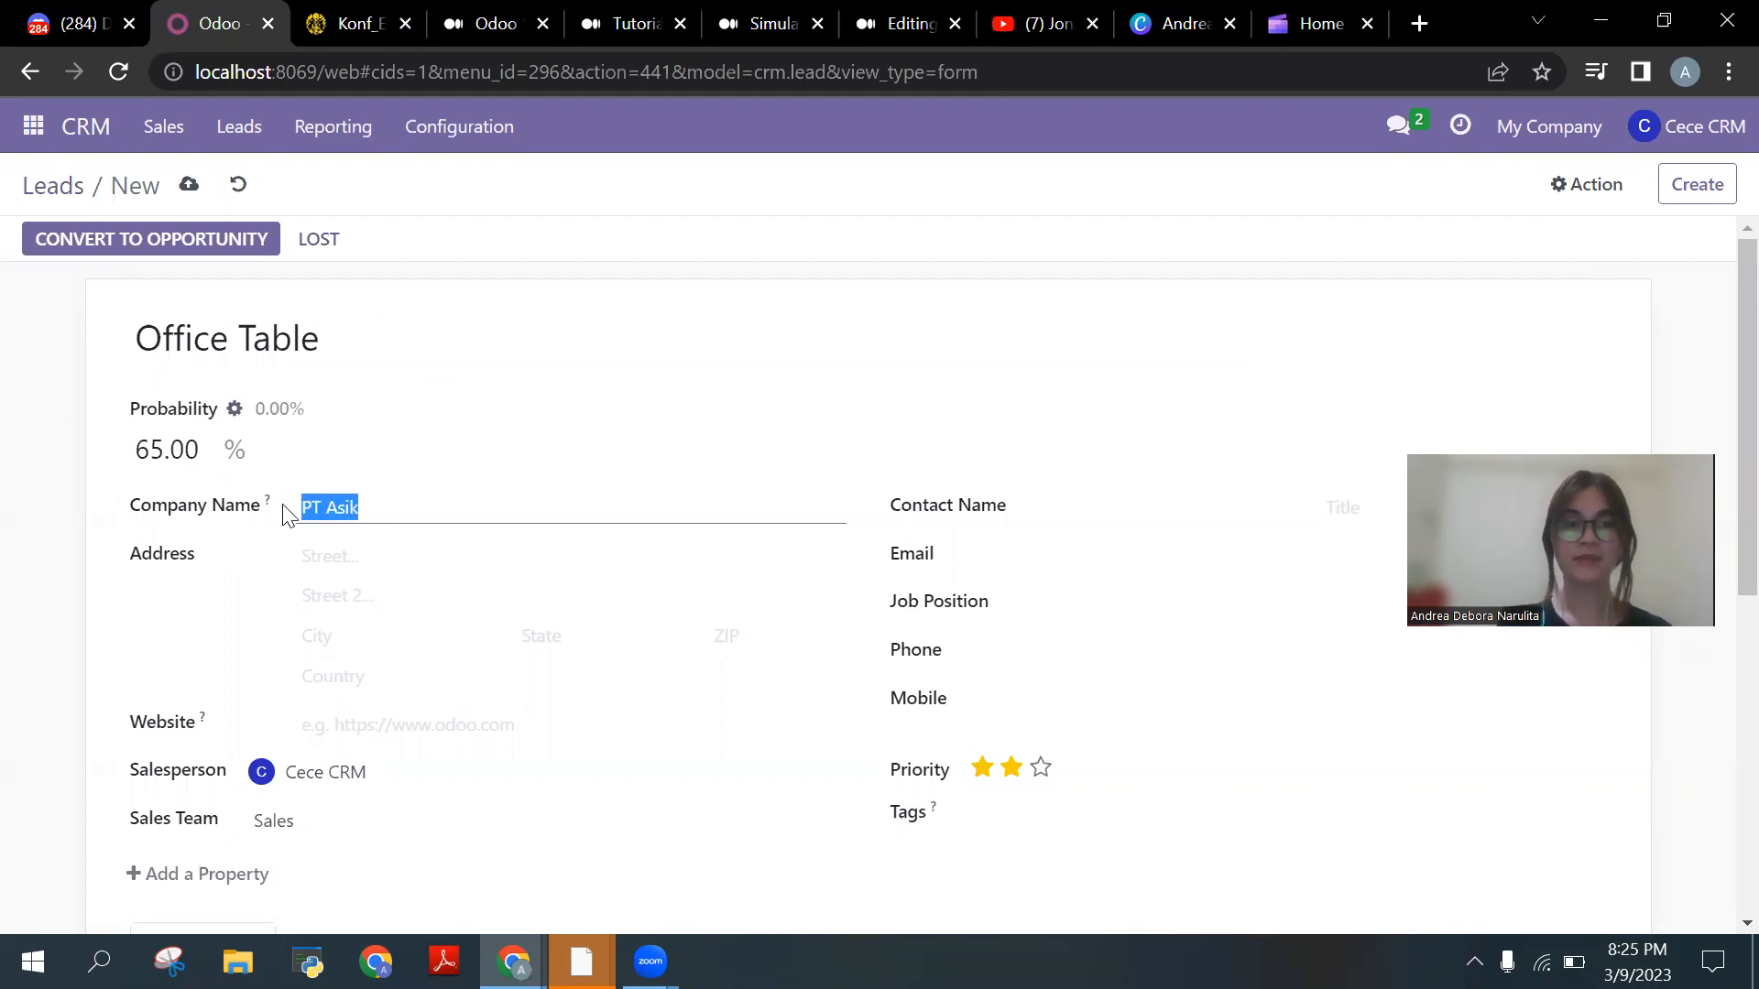
left_click(157, 620)
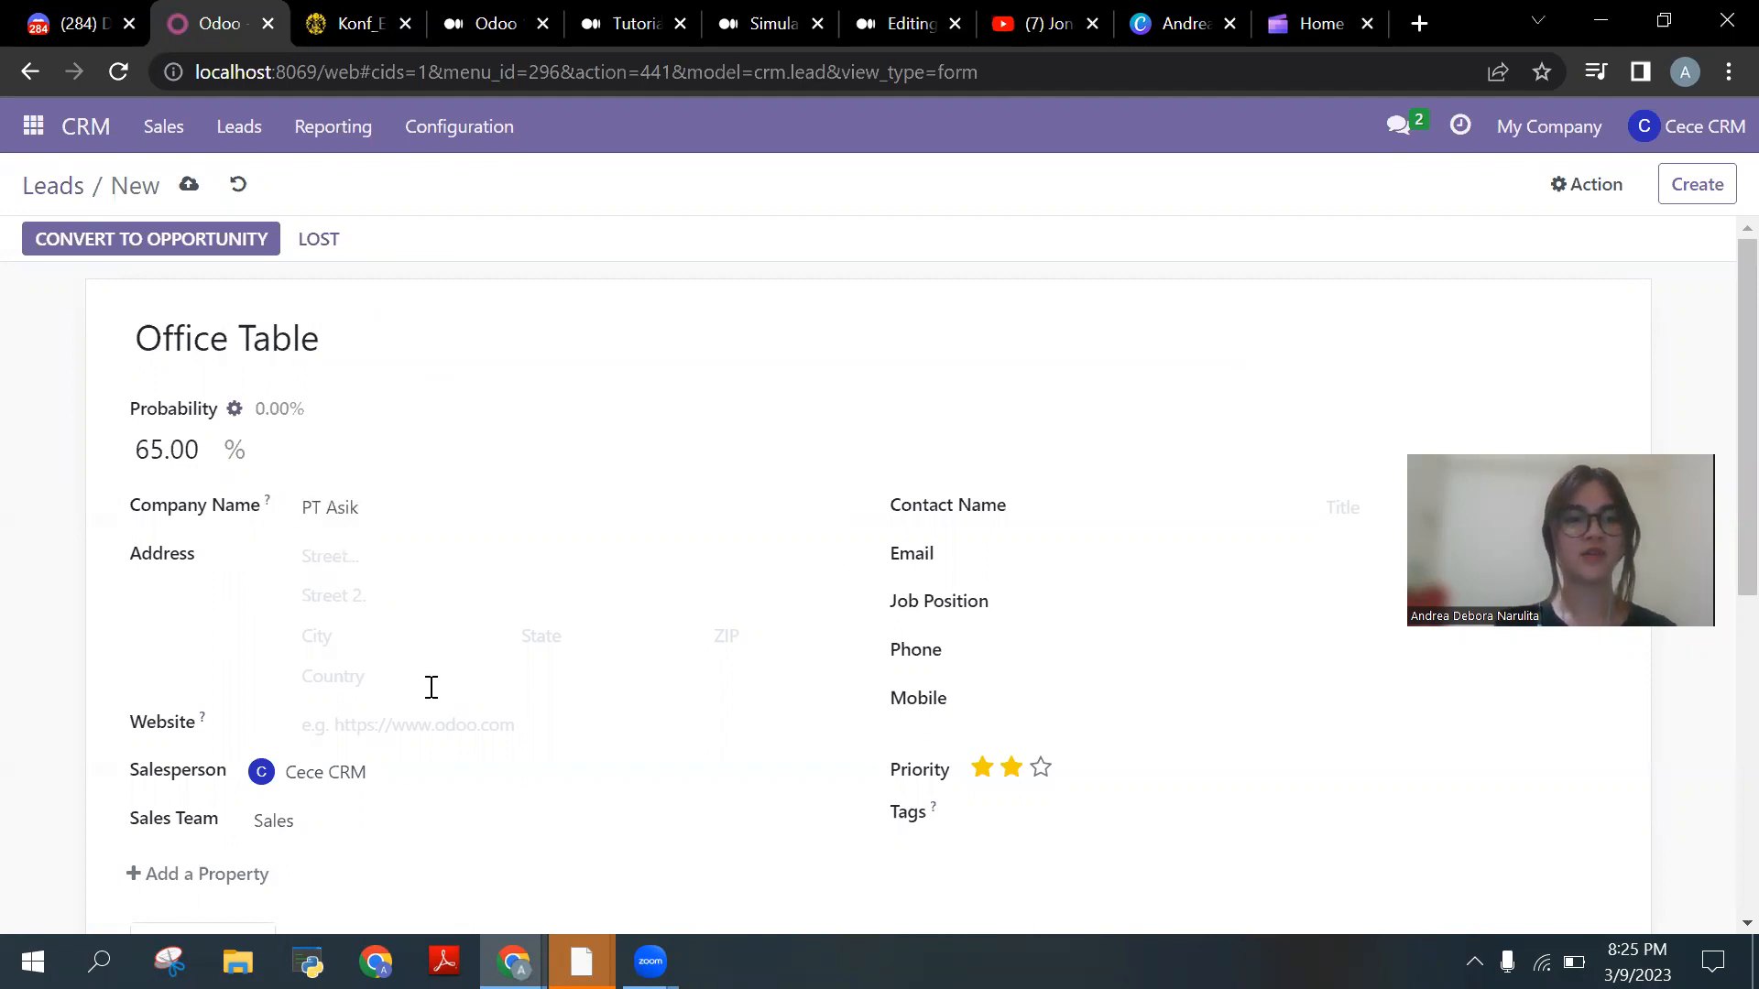
left_click(480, 556)
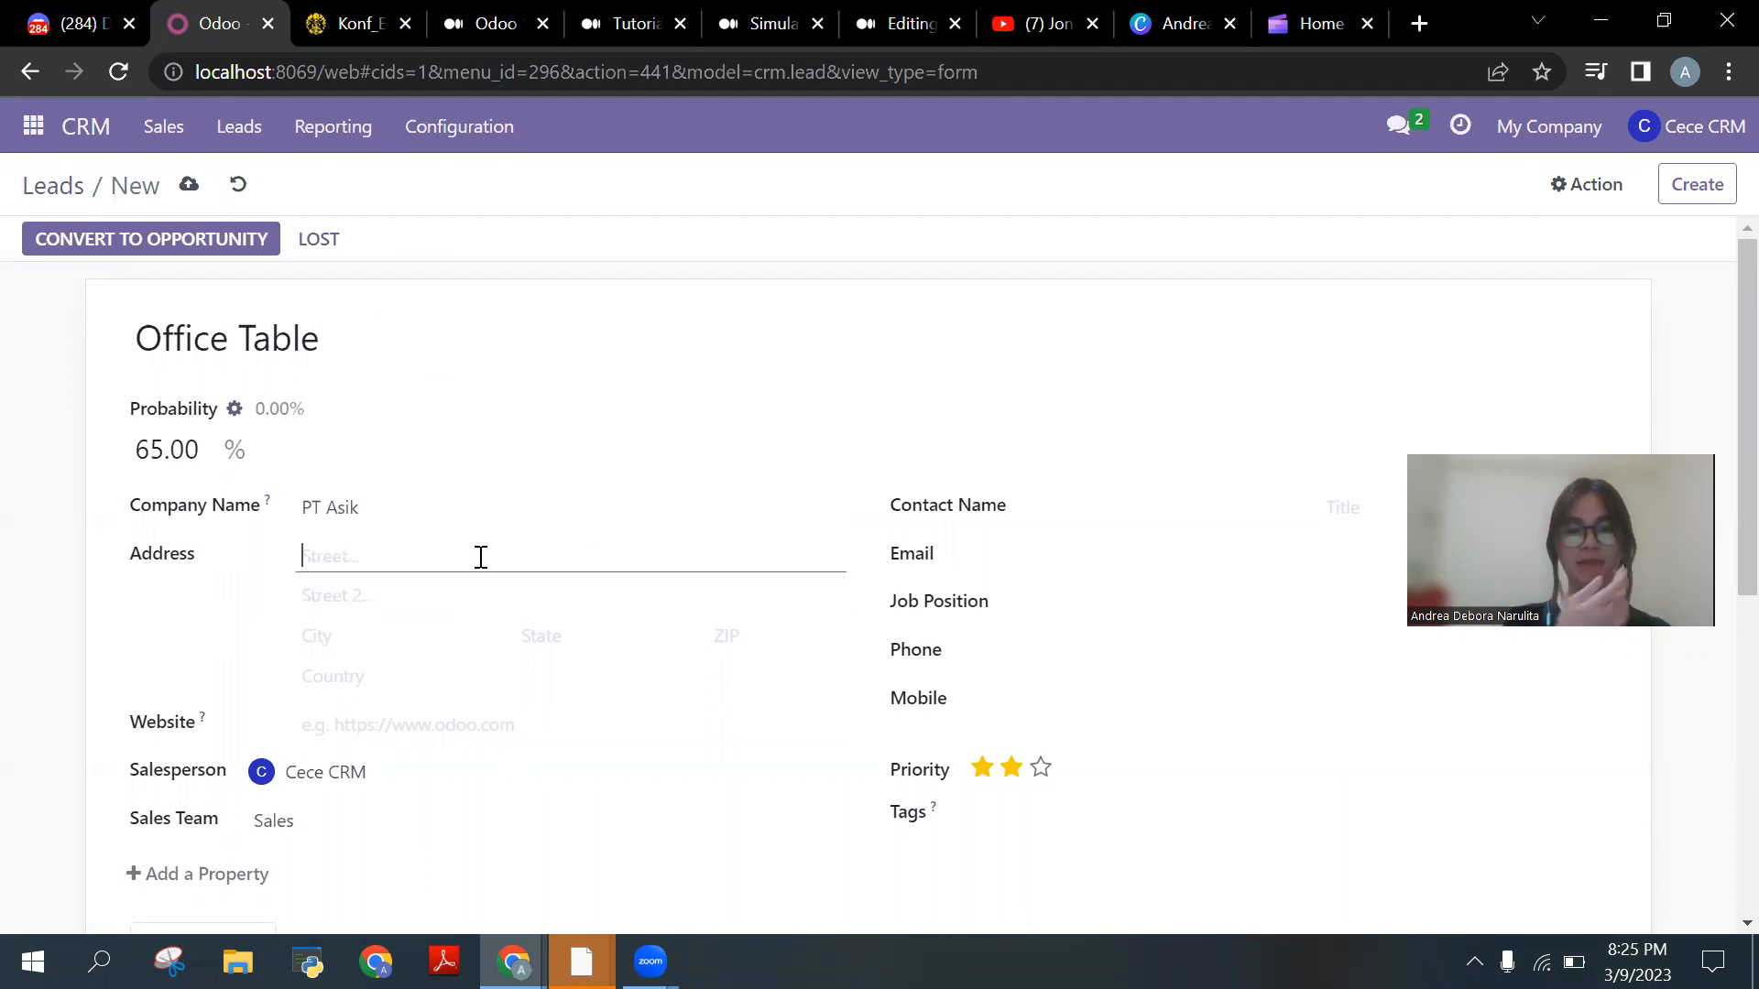
type("Jl. ")
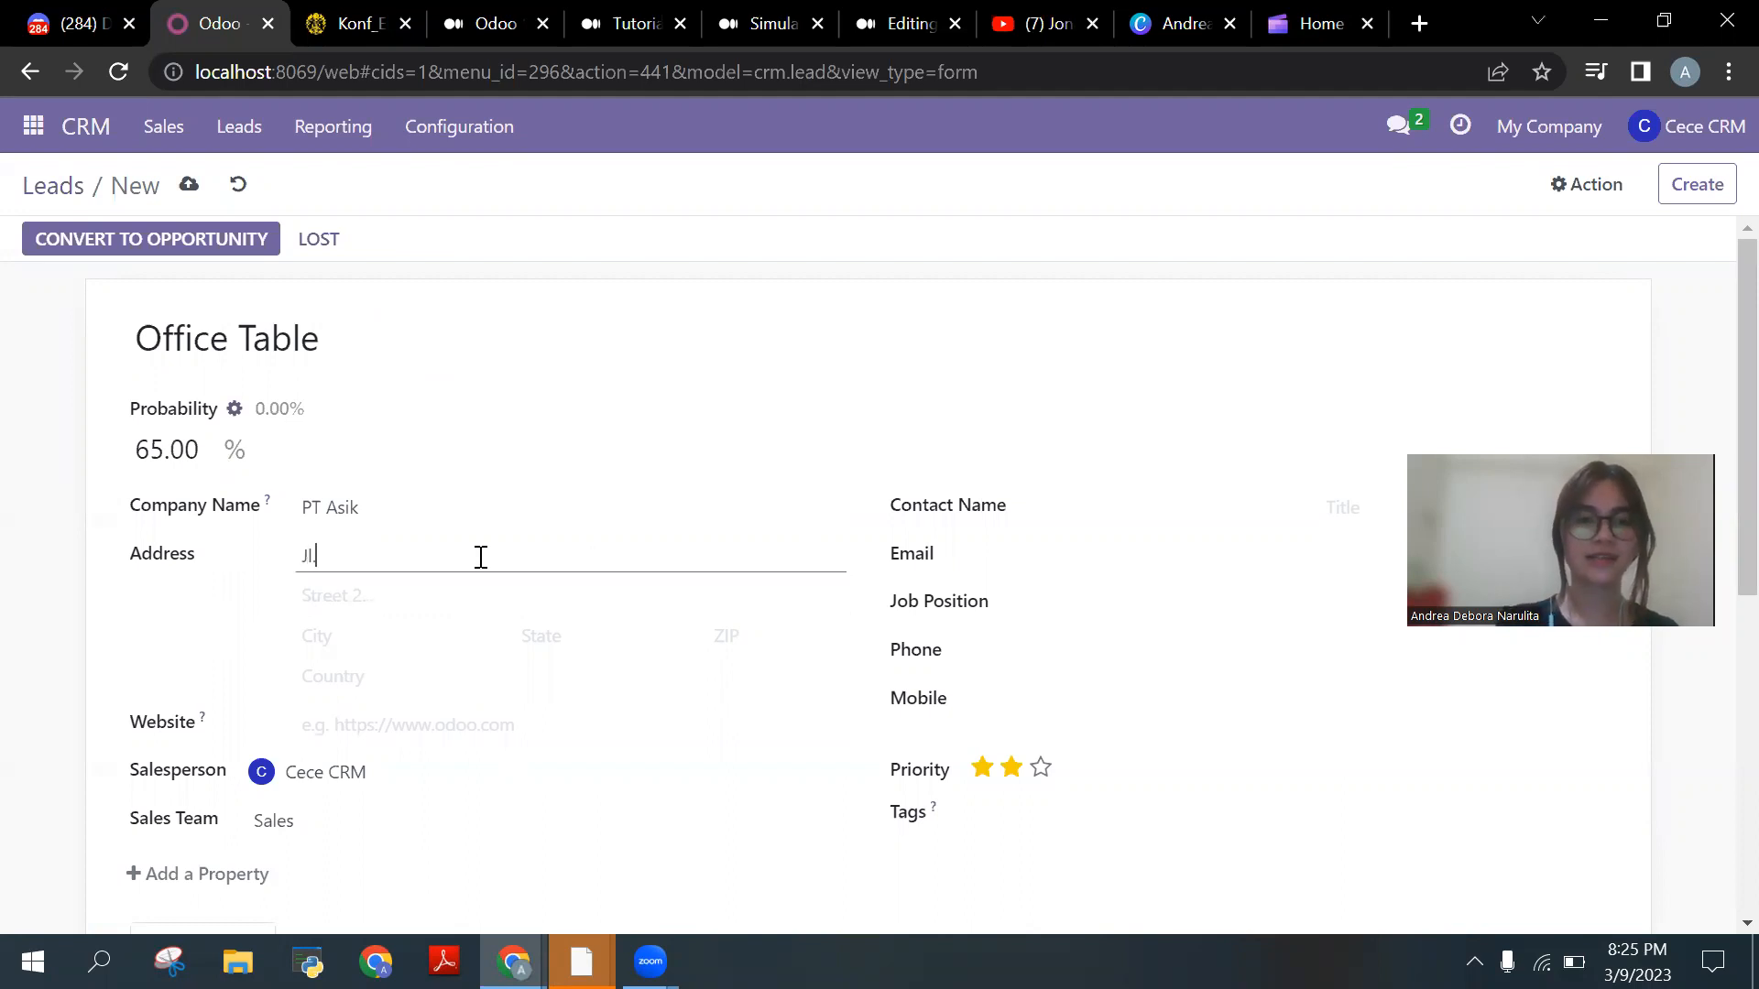
type("S")
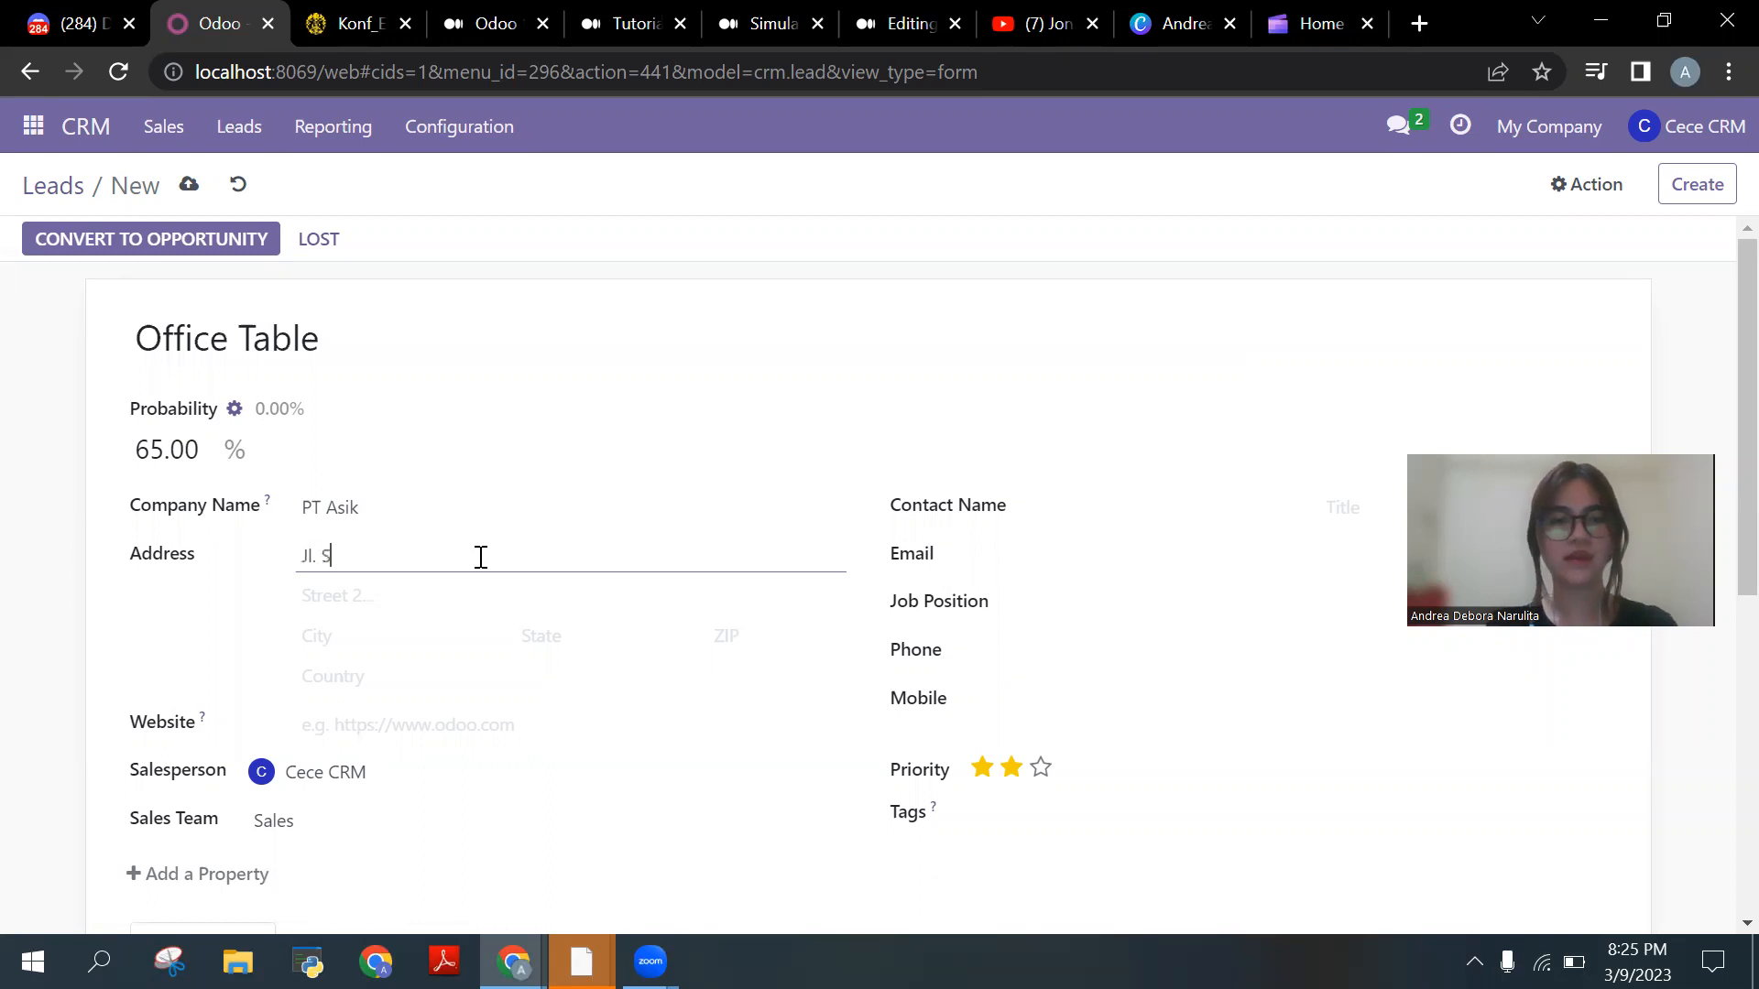
type("ungai ")
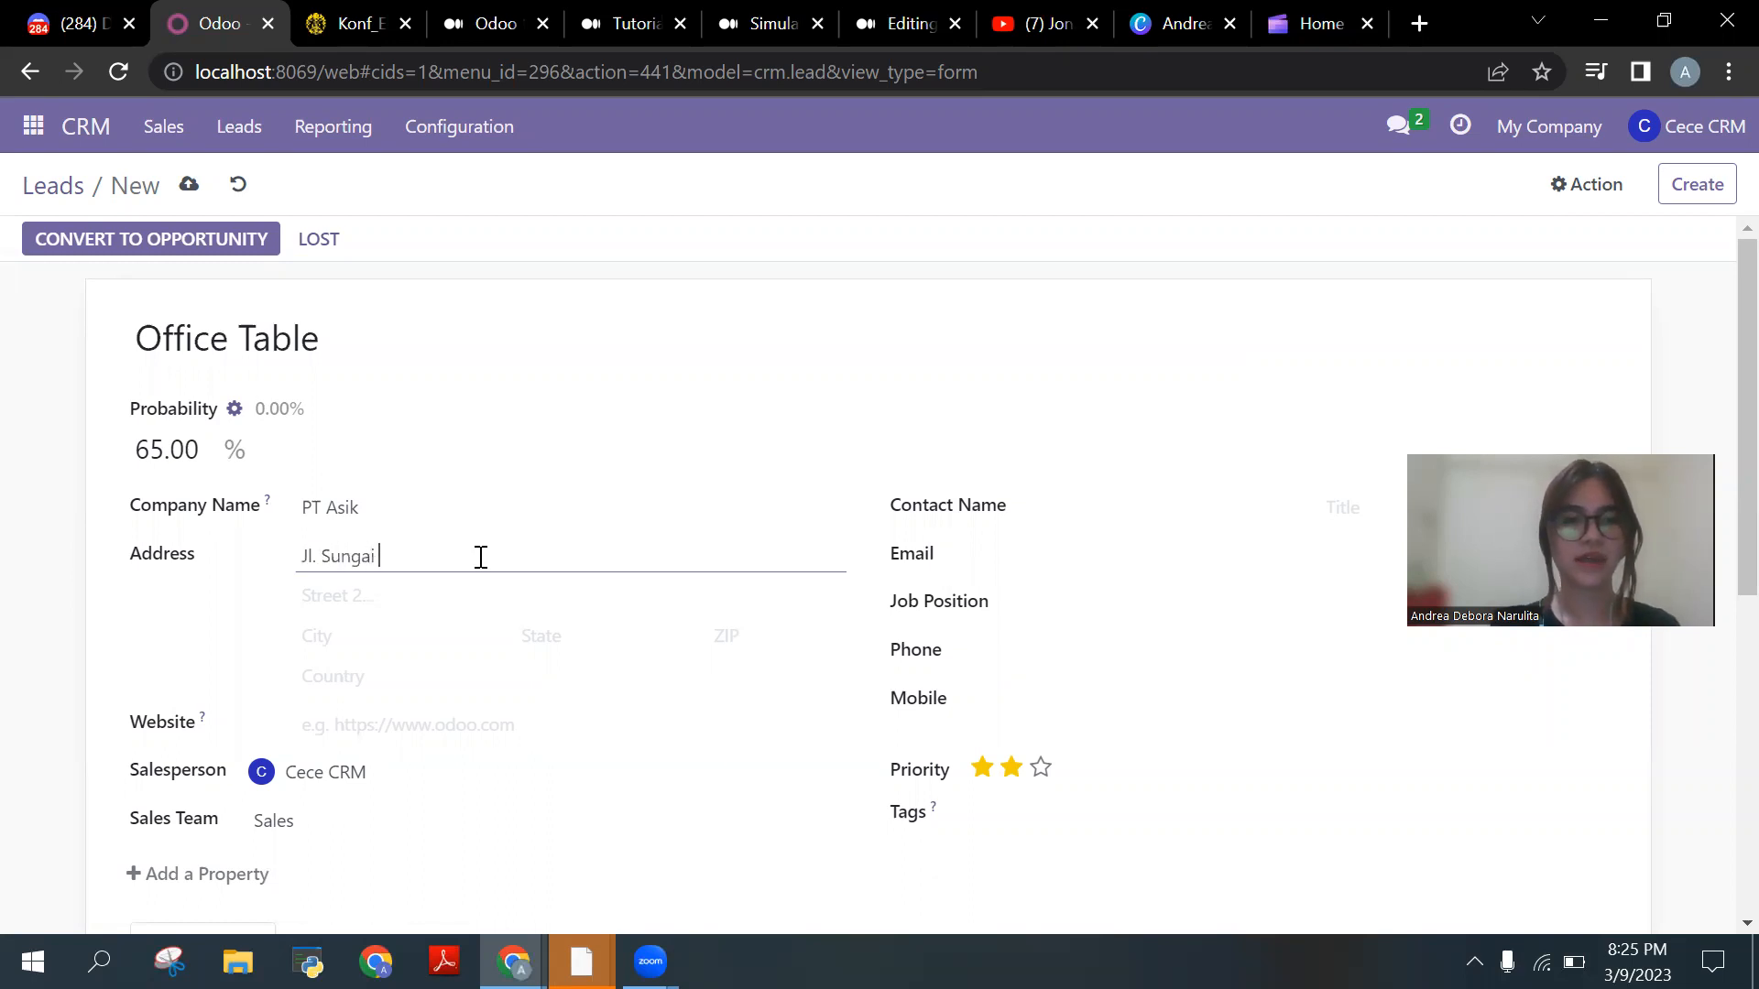
type("Kampar Raya")
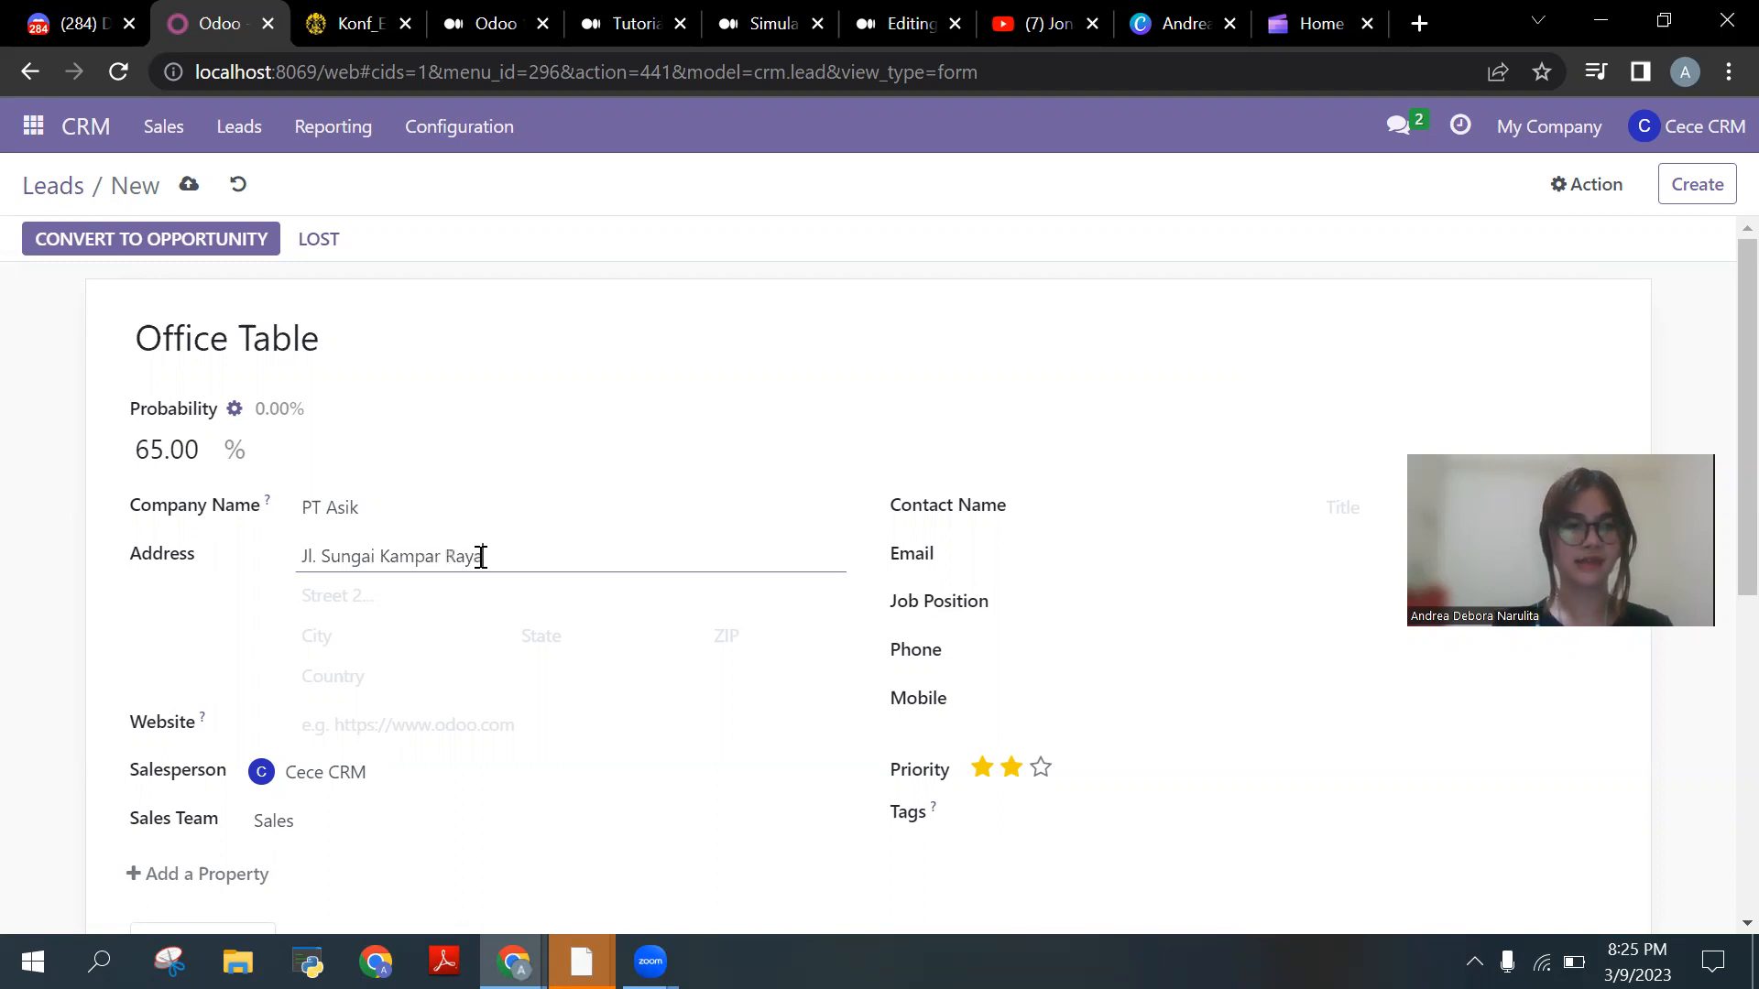
left_click(162, 655)
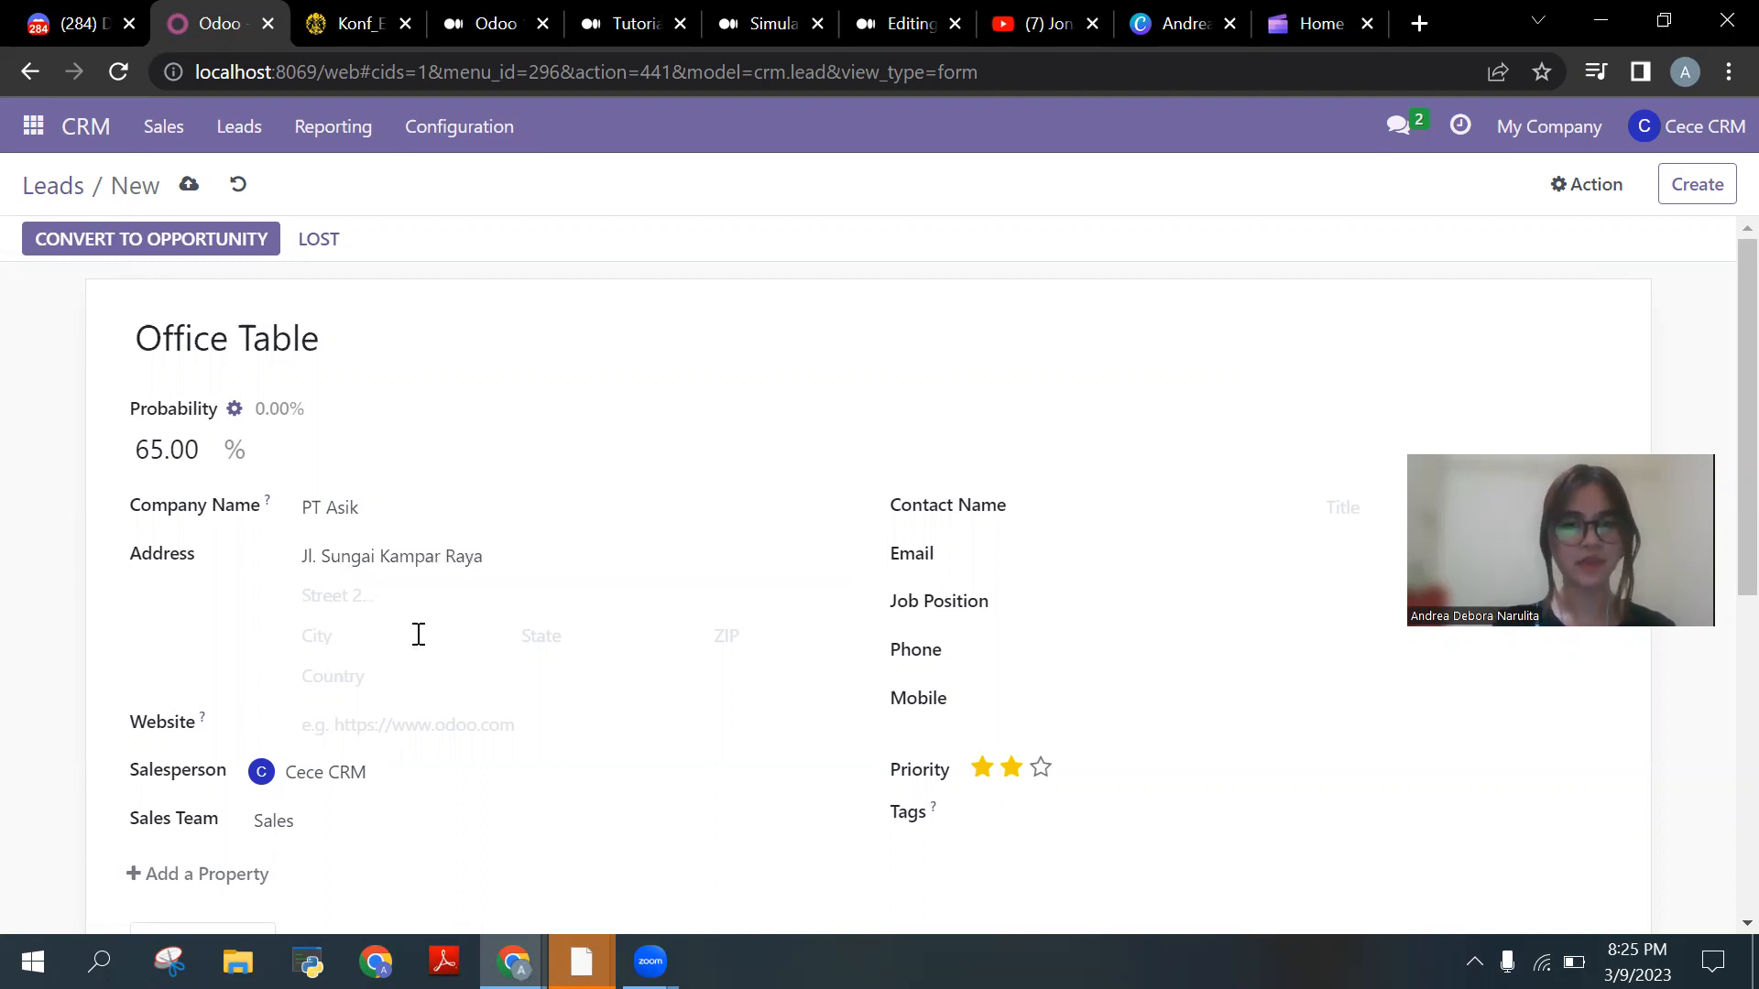
Step: Fill in the contact's email address and phone number
left_click(1102, 554)
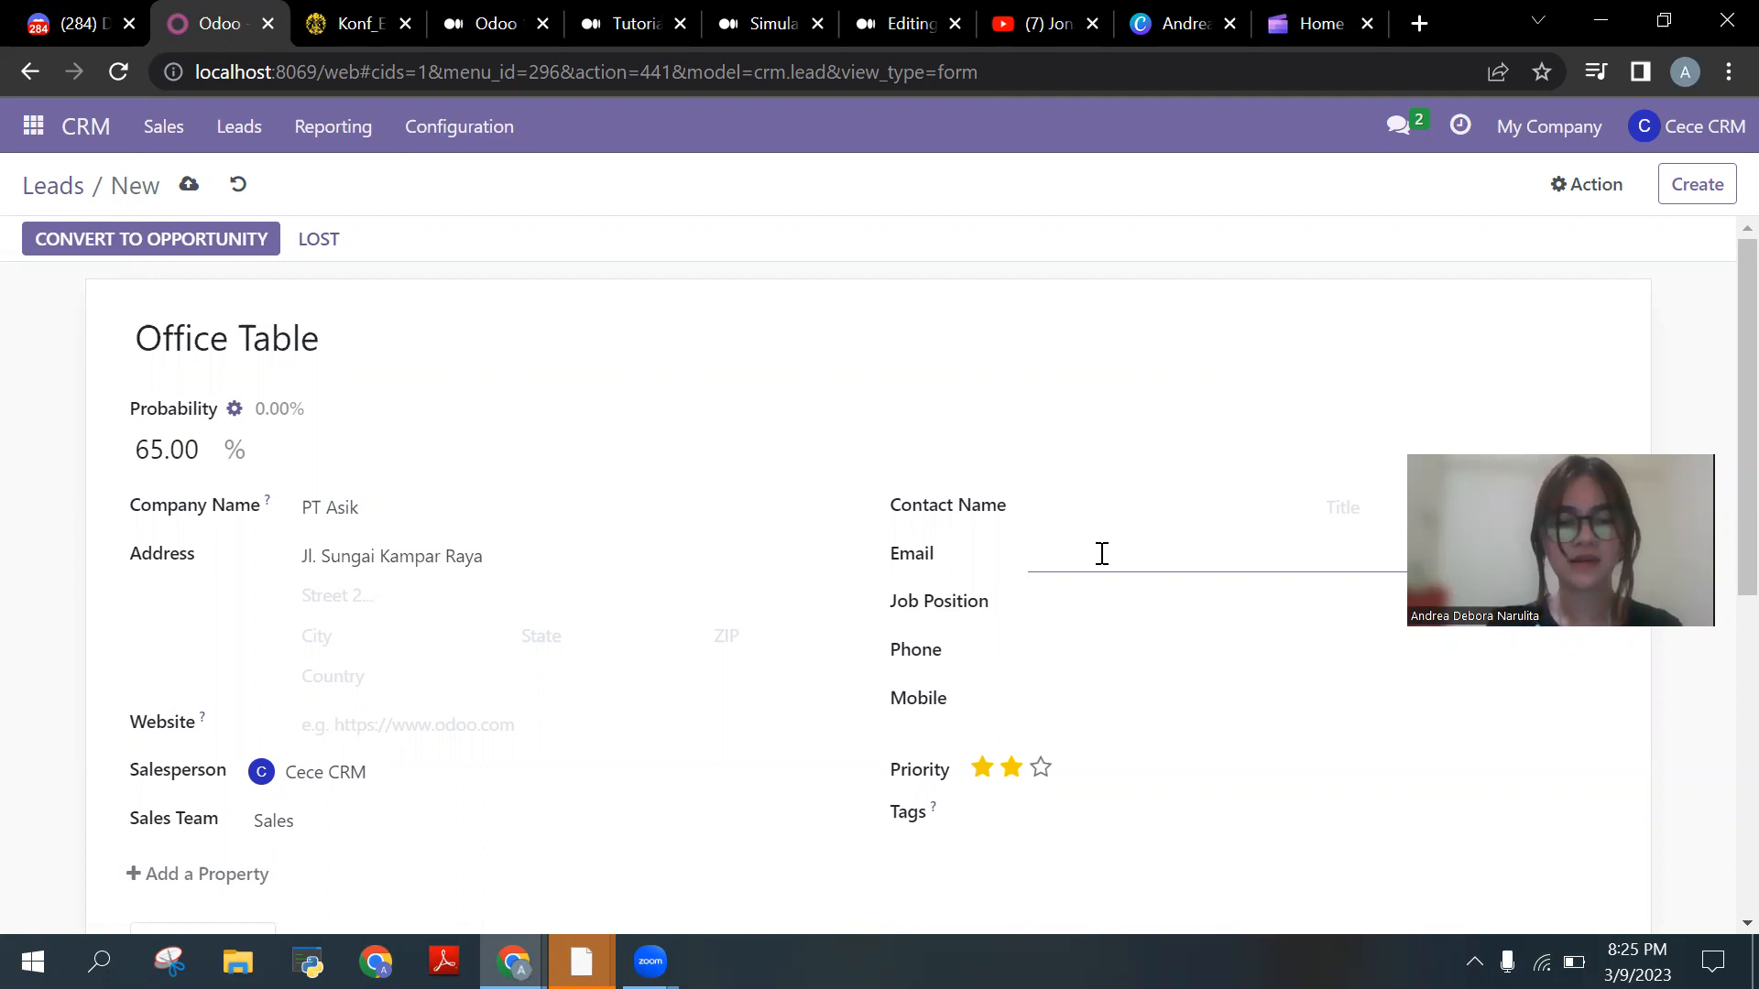
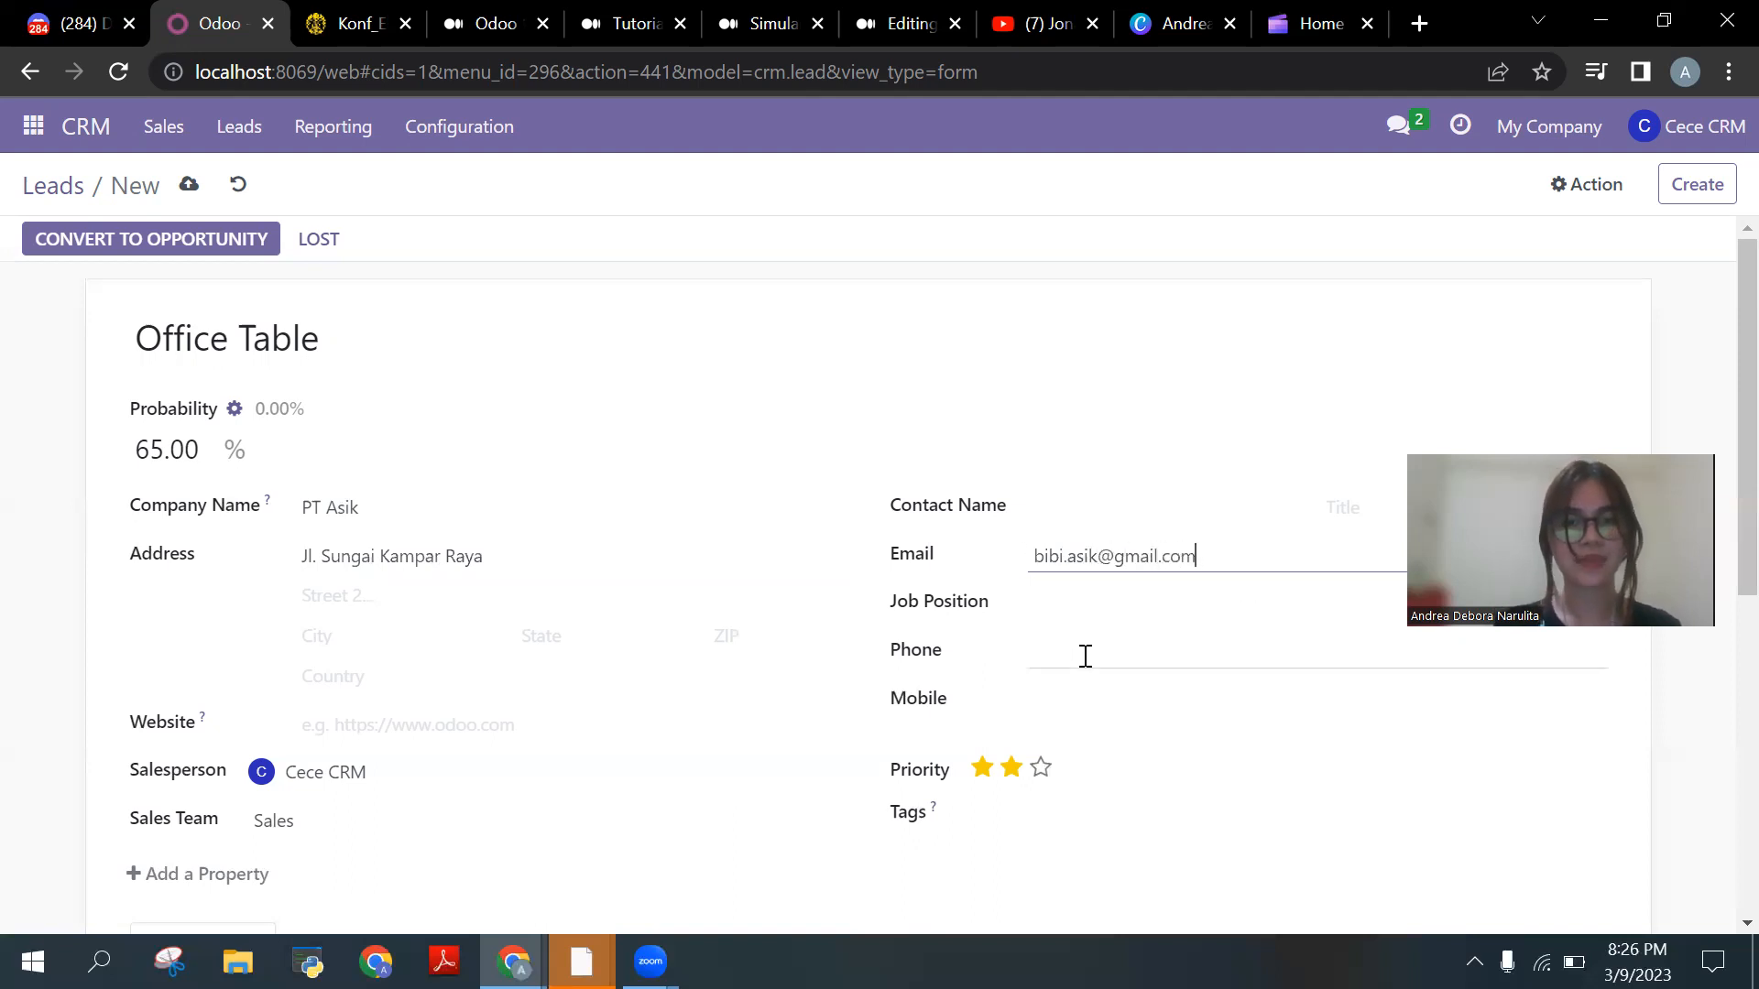
left_click(1086, 656)
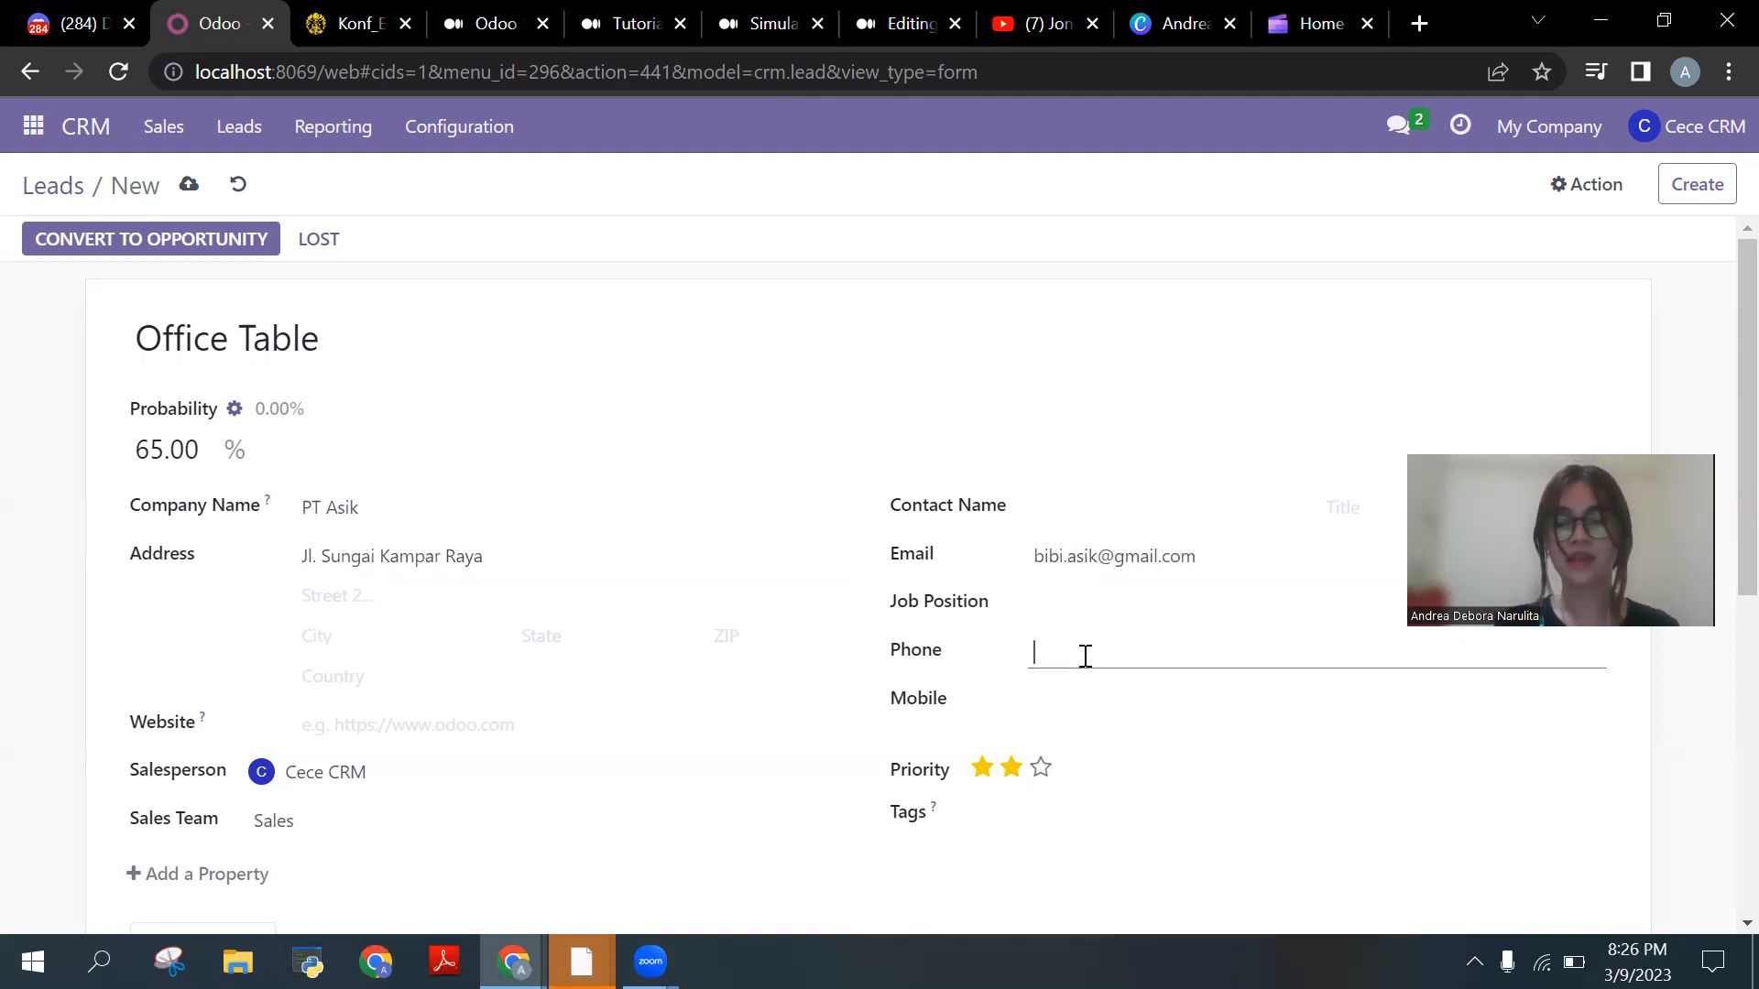
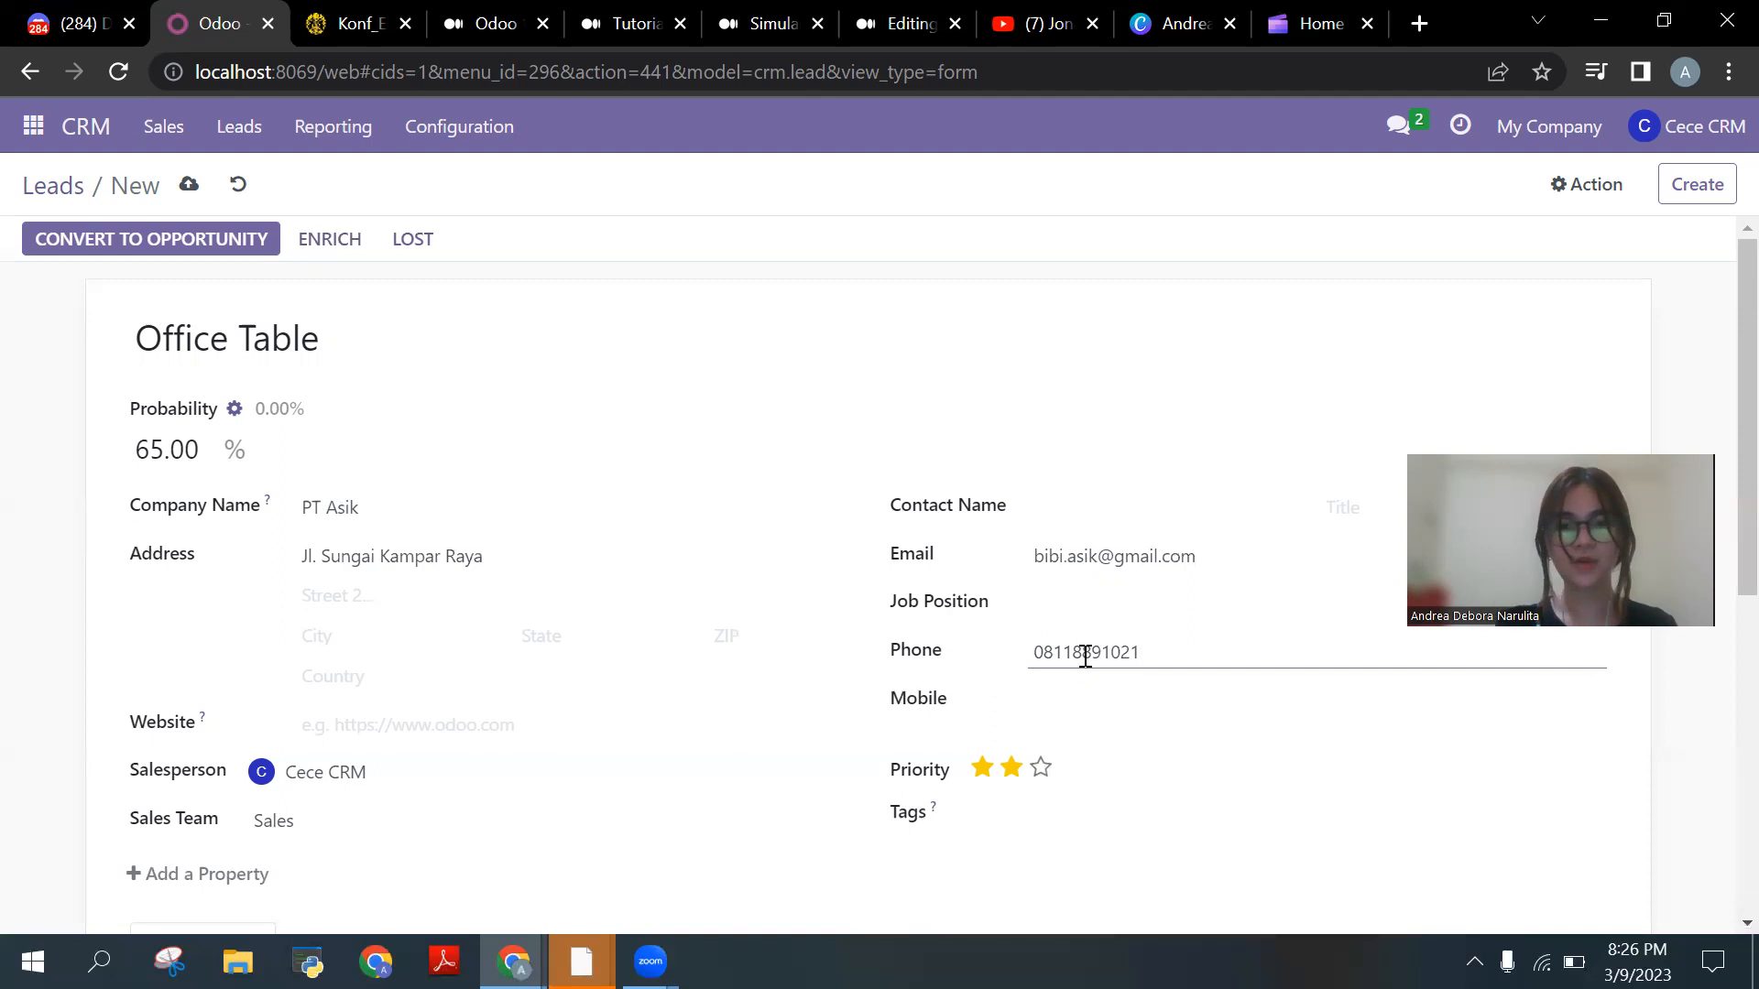
scroll(907, 789, "down", 1)
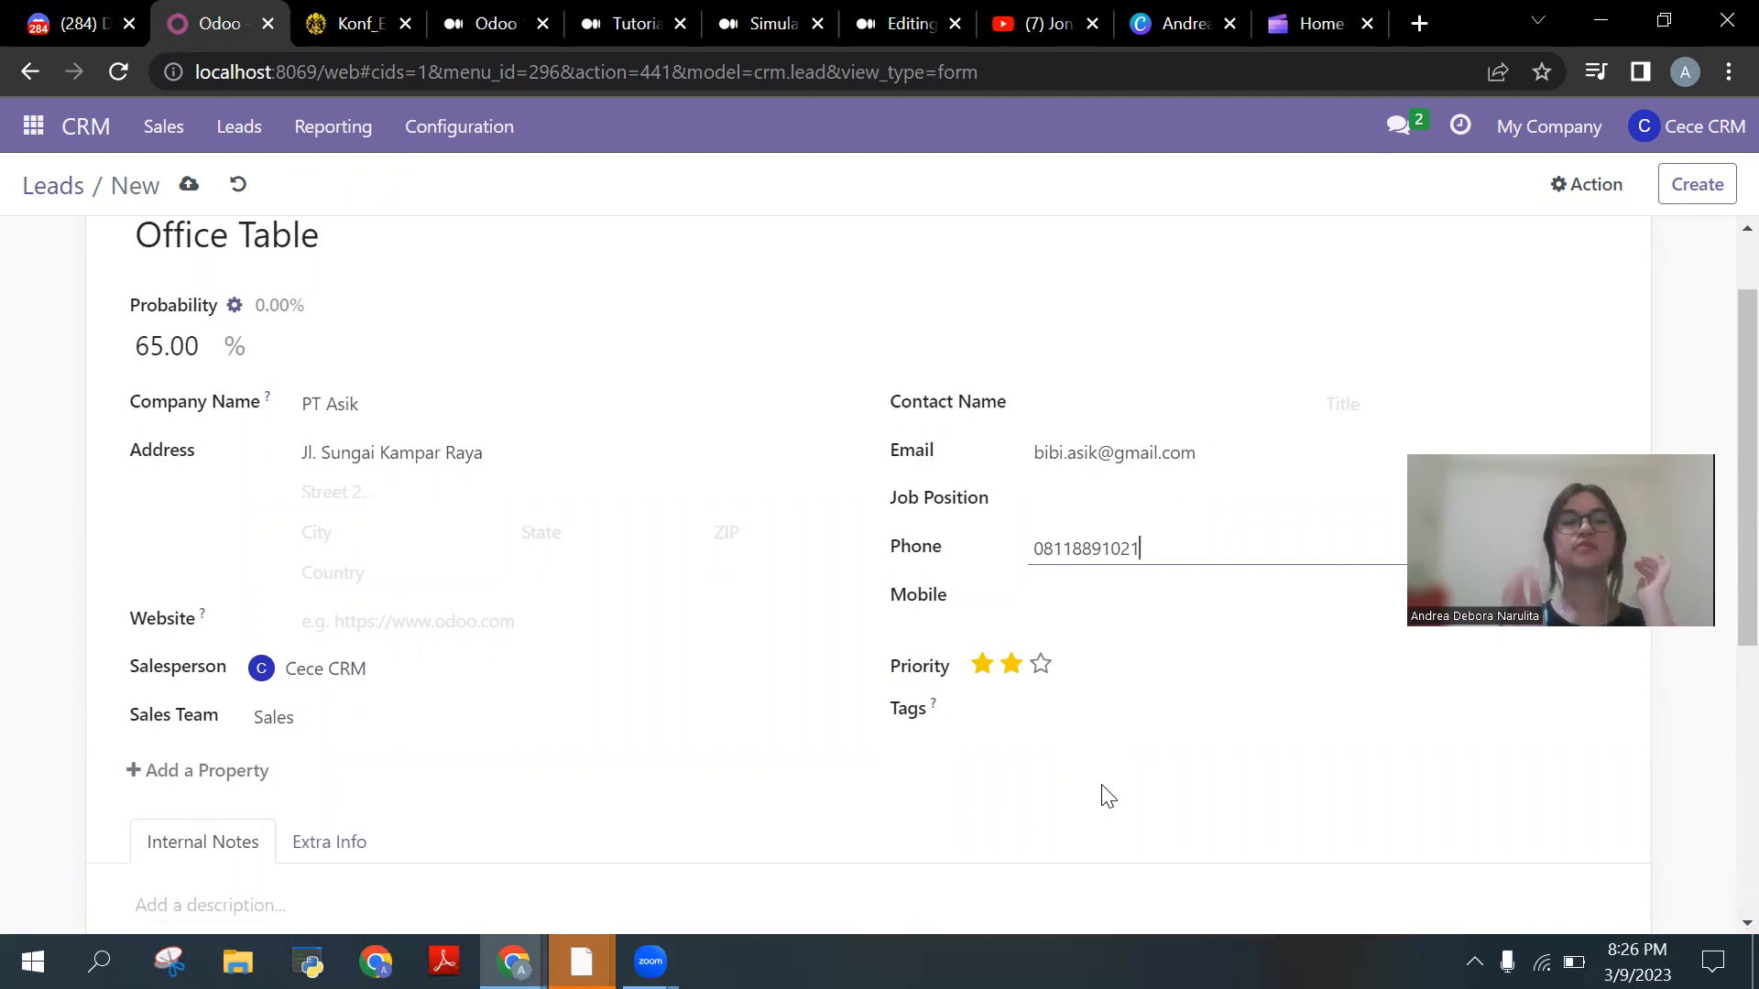
Step: Save the PT Asik lead and return to the Leads list
left_click(188, 189)
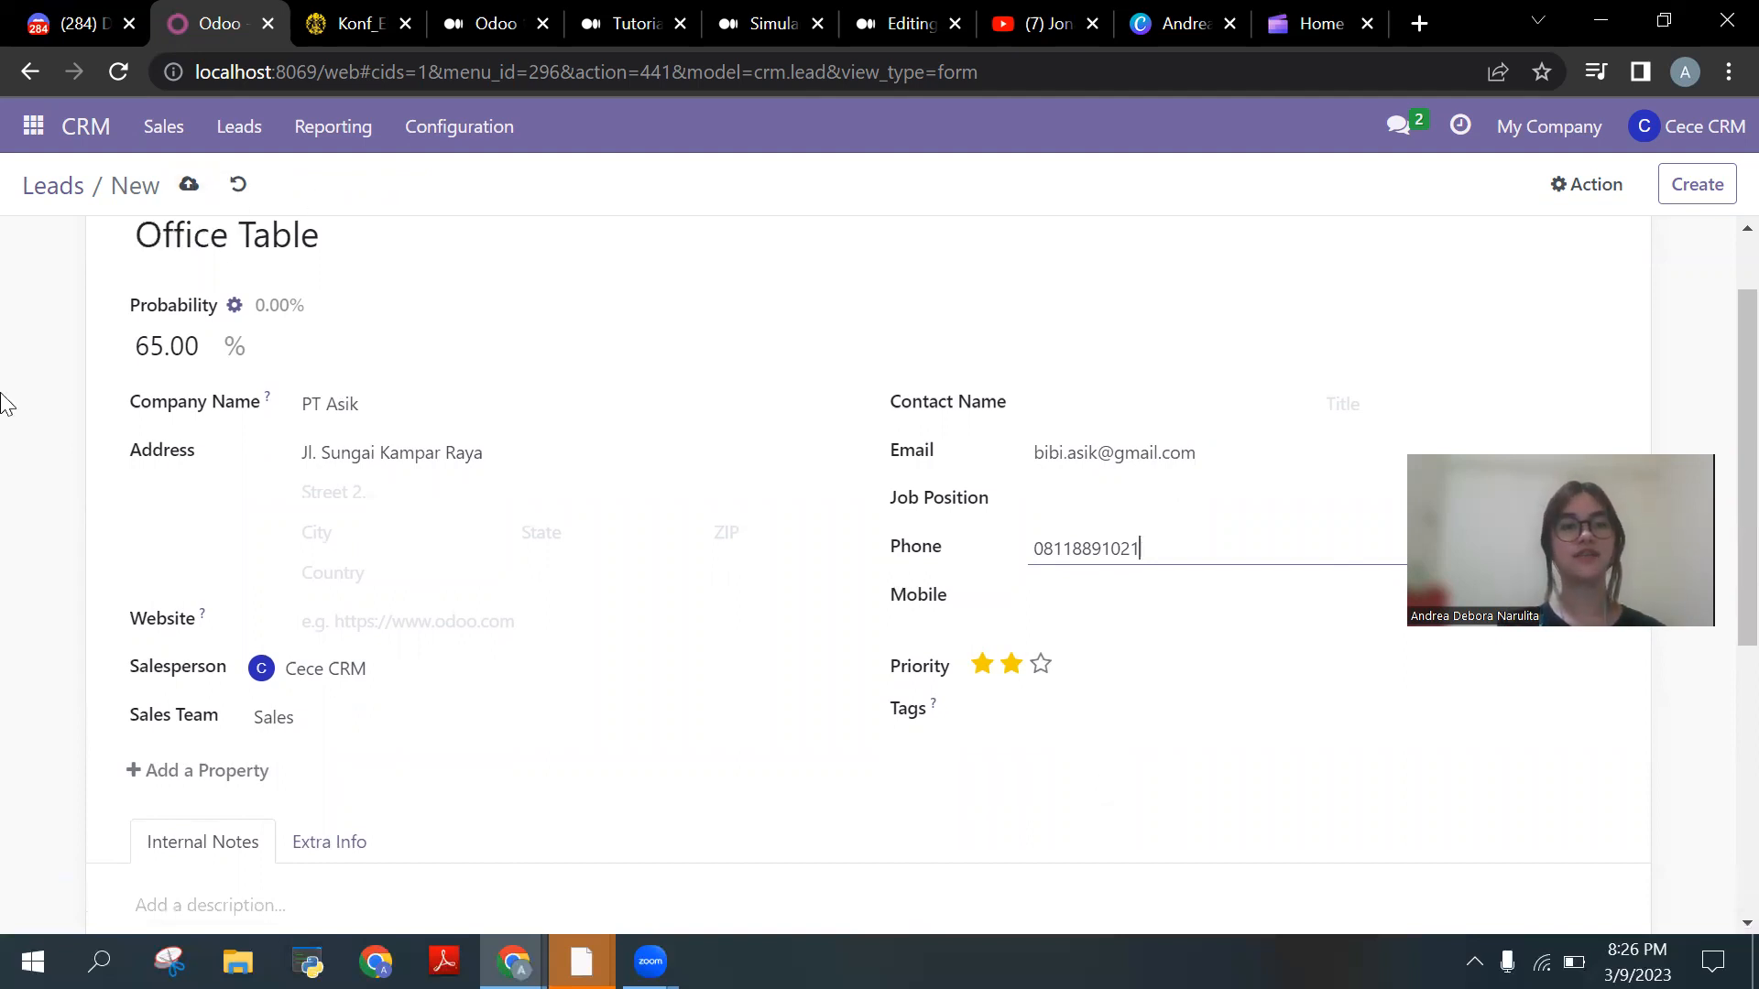
left_click(186, 186)
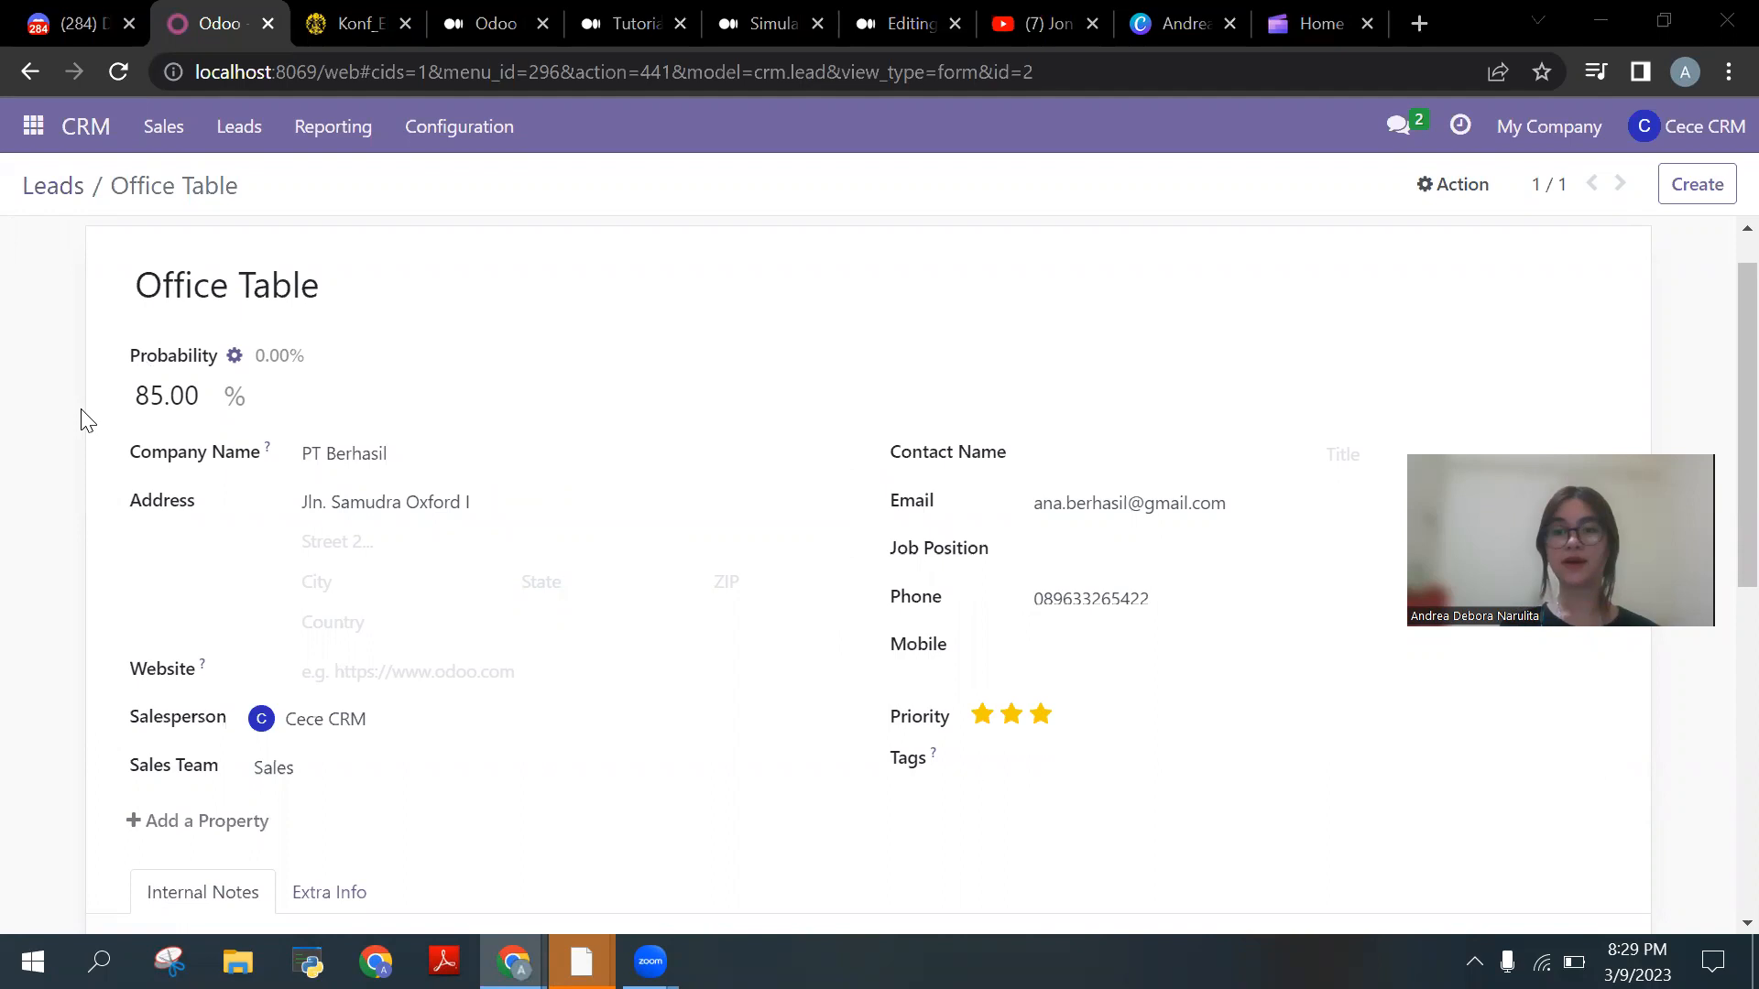
left_click(267, 129)
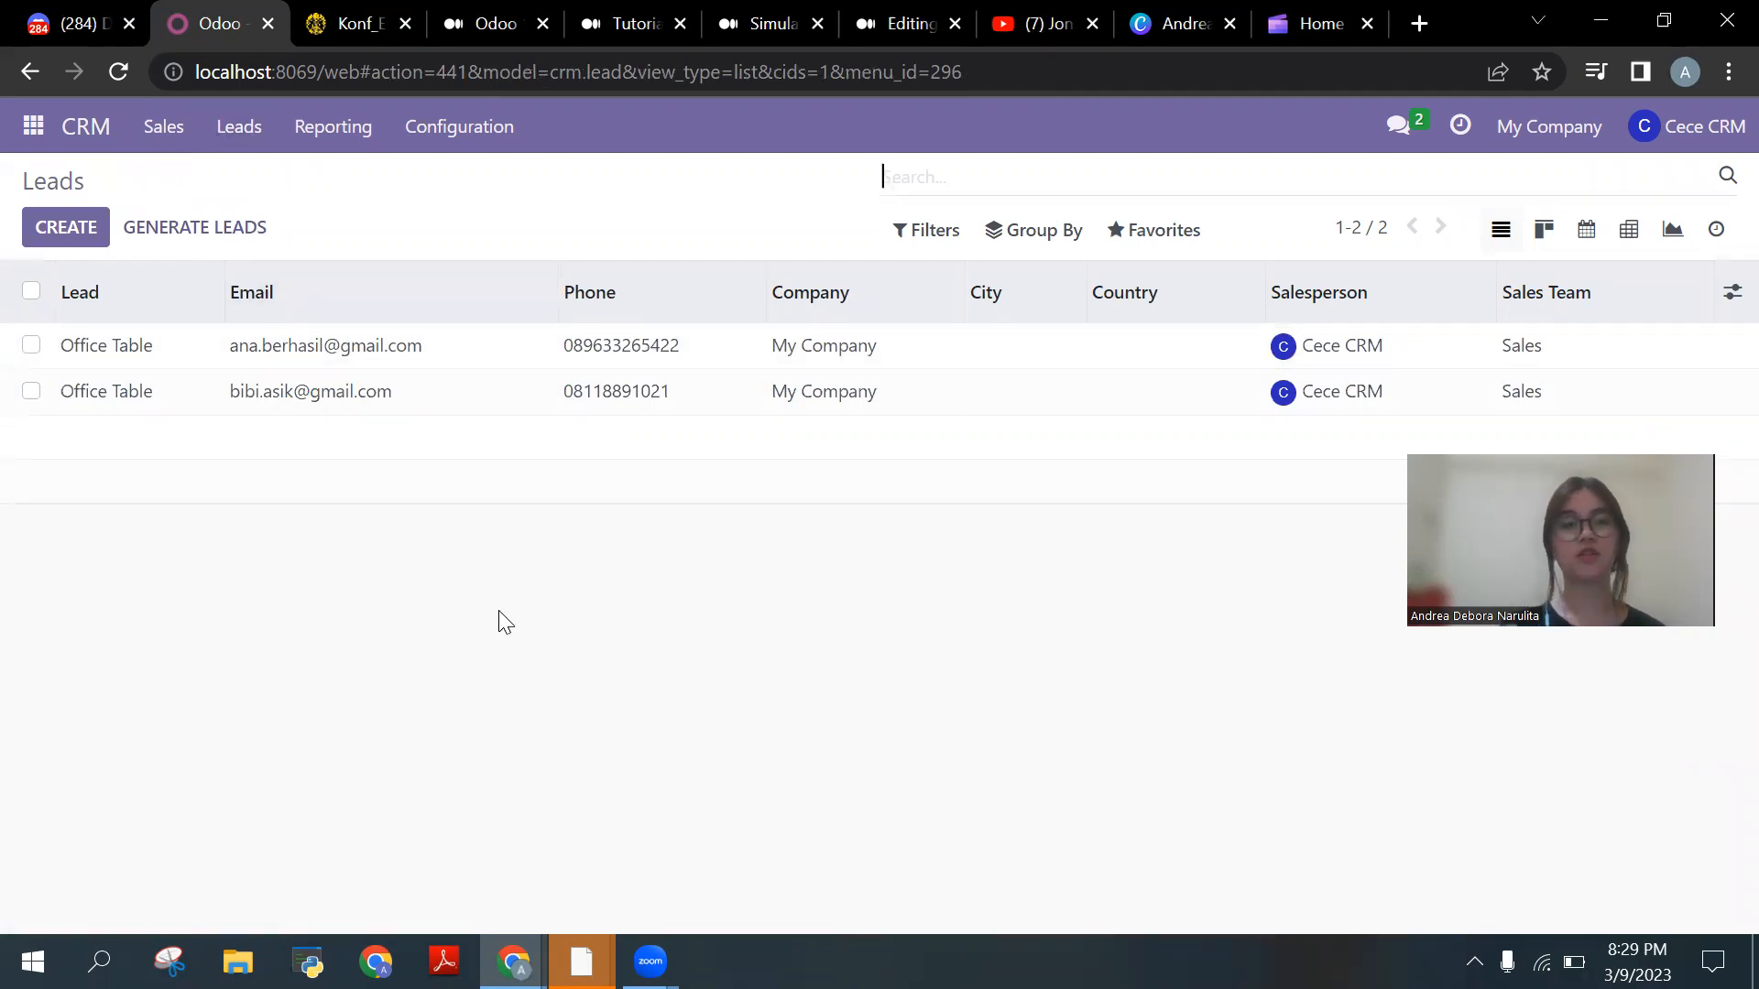
Step: Convert the PT Asik Office Table lead into an opportunity with a new customer
left_click(305, 395)
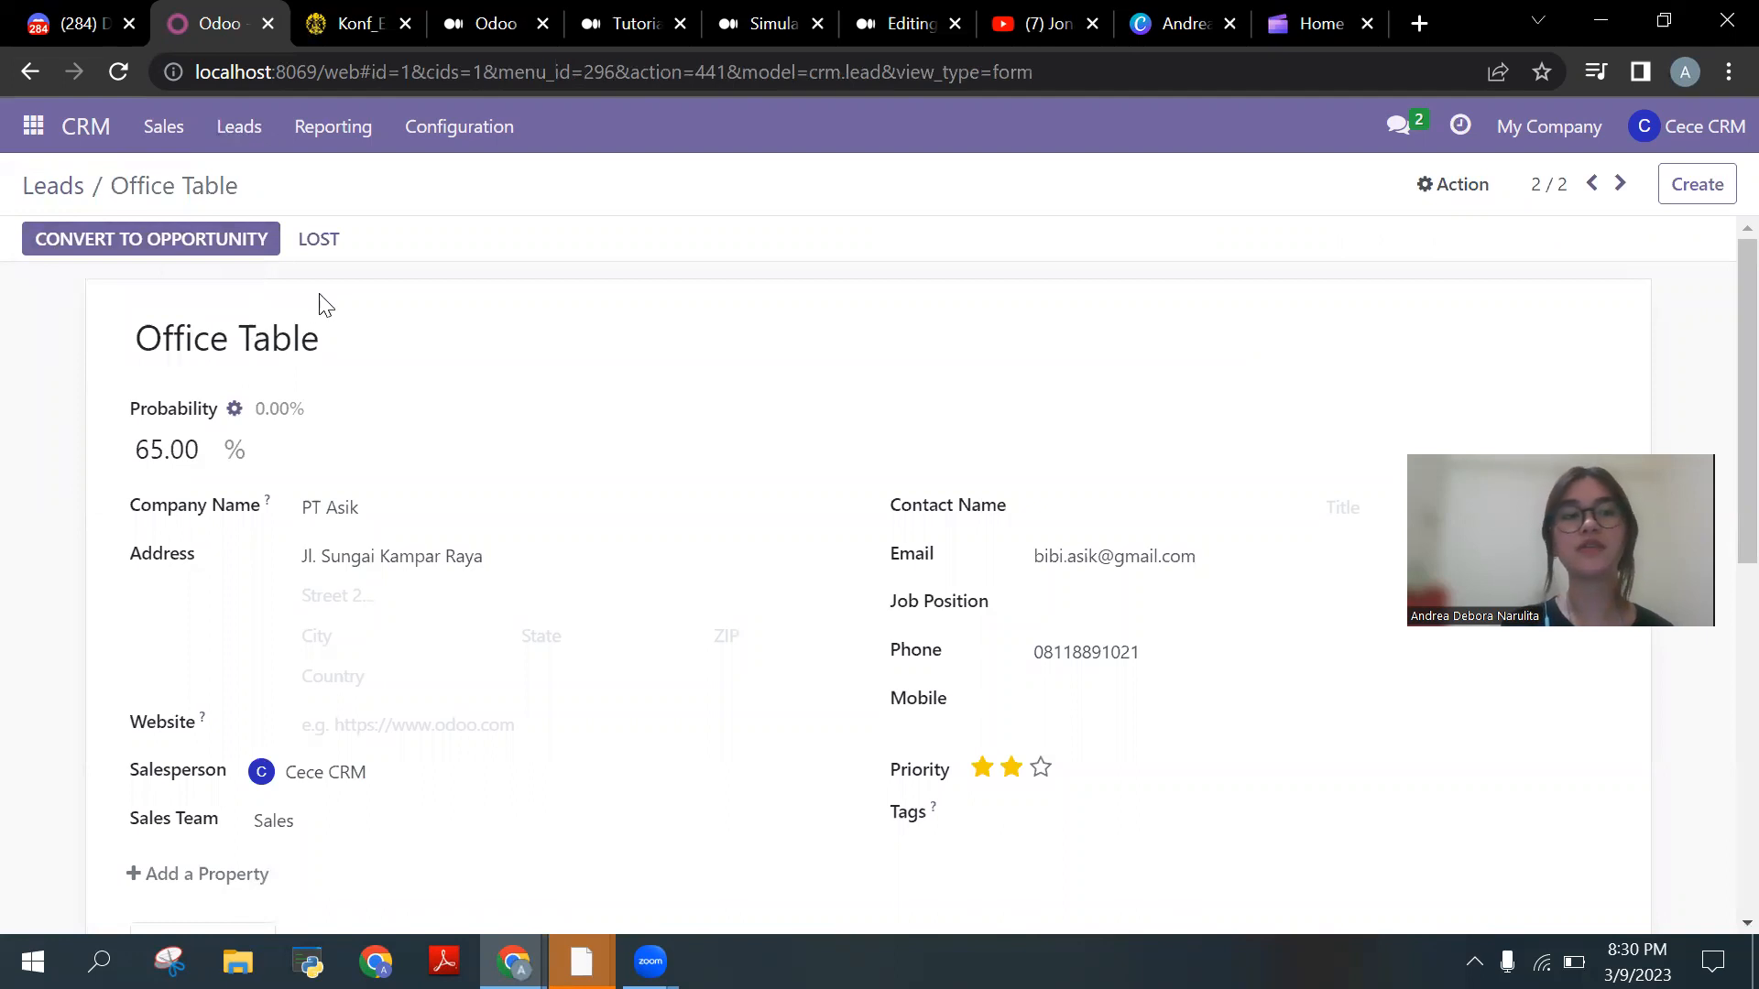
left_click(265, 251)
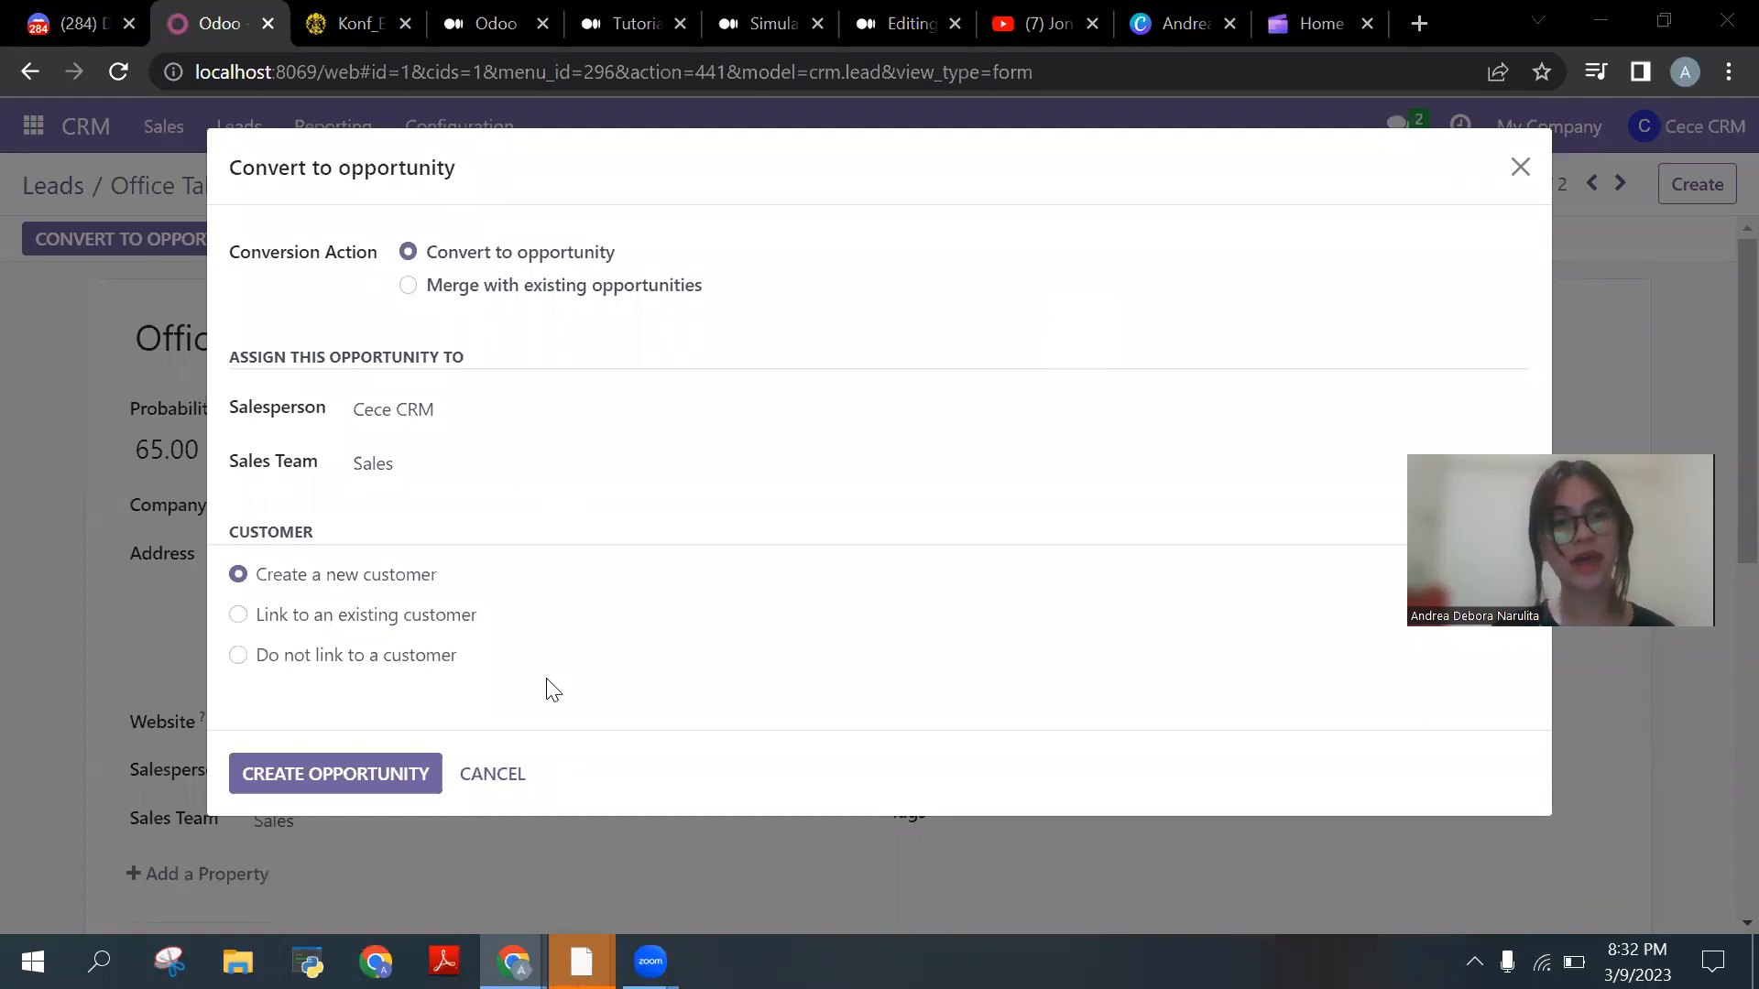
left_click(425, 784)
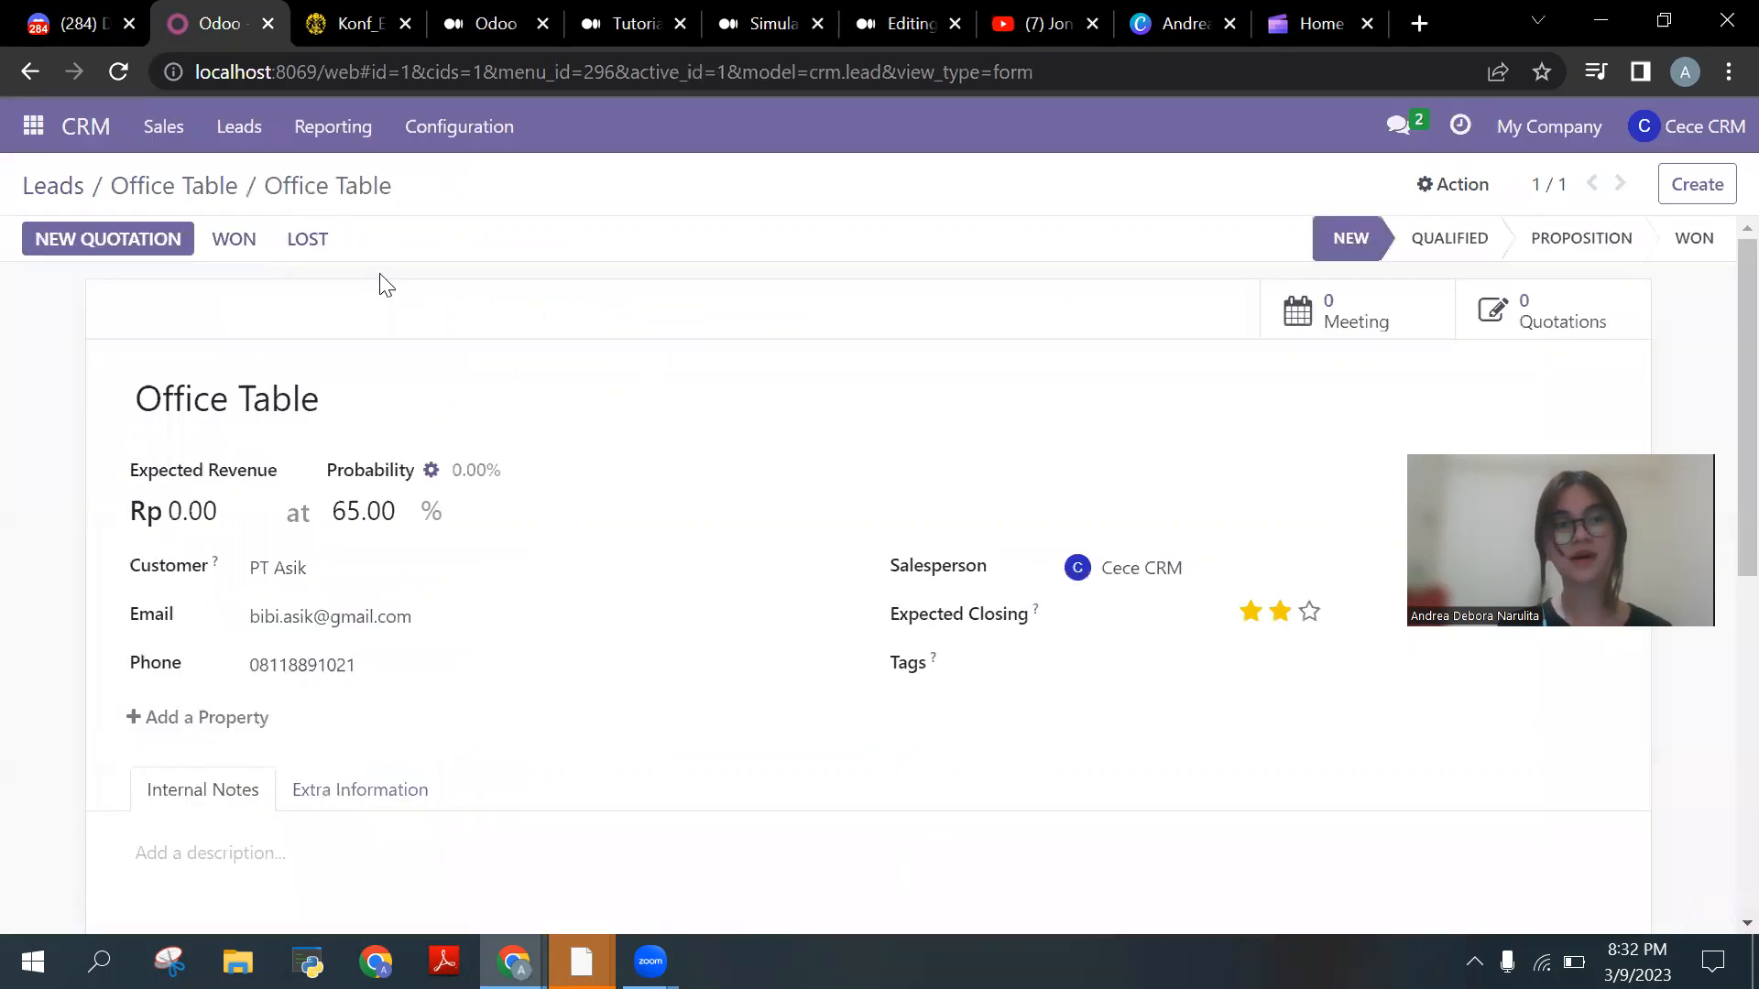
Step: Convert the PT Berhasil Office Table lead into an opportunity with a new customer, then view the Pipeline
left_click(264, 130)
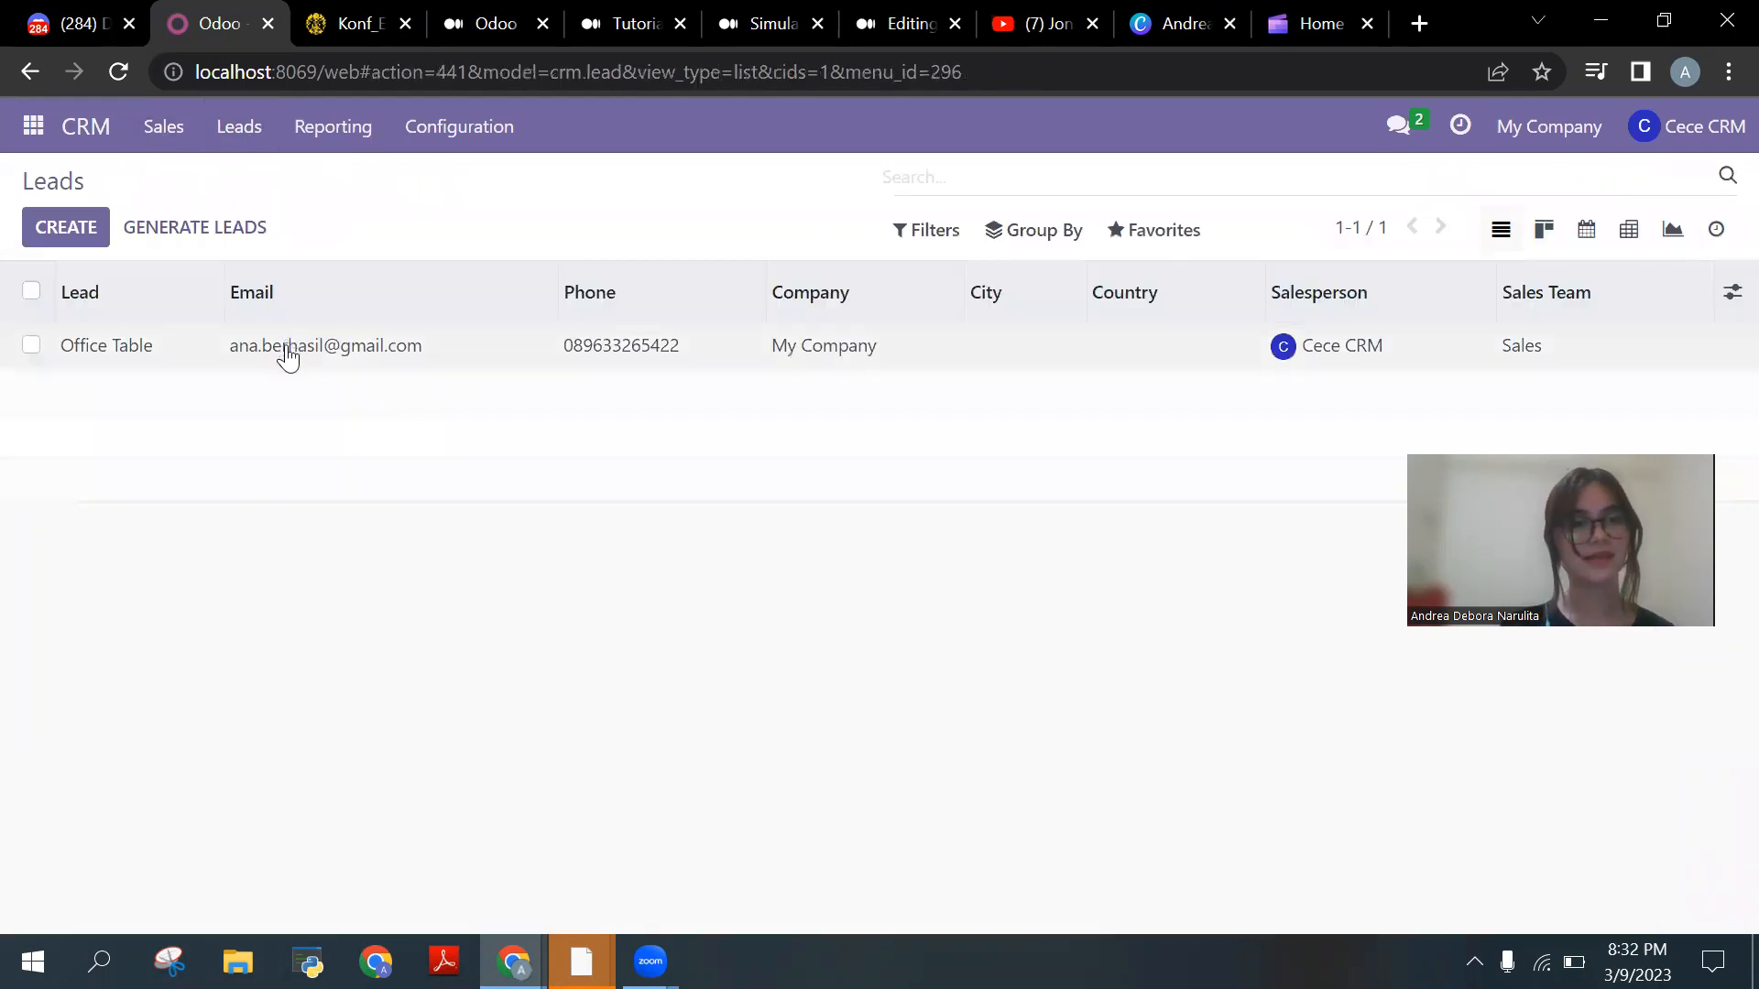
left_click(287, 358)
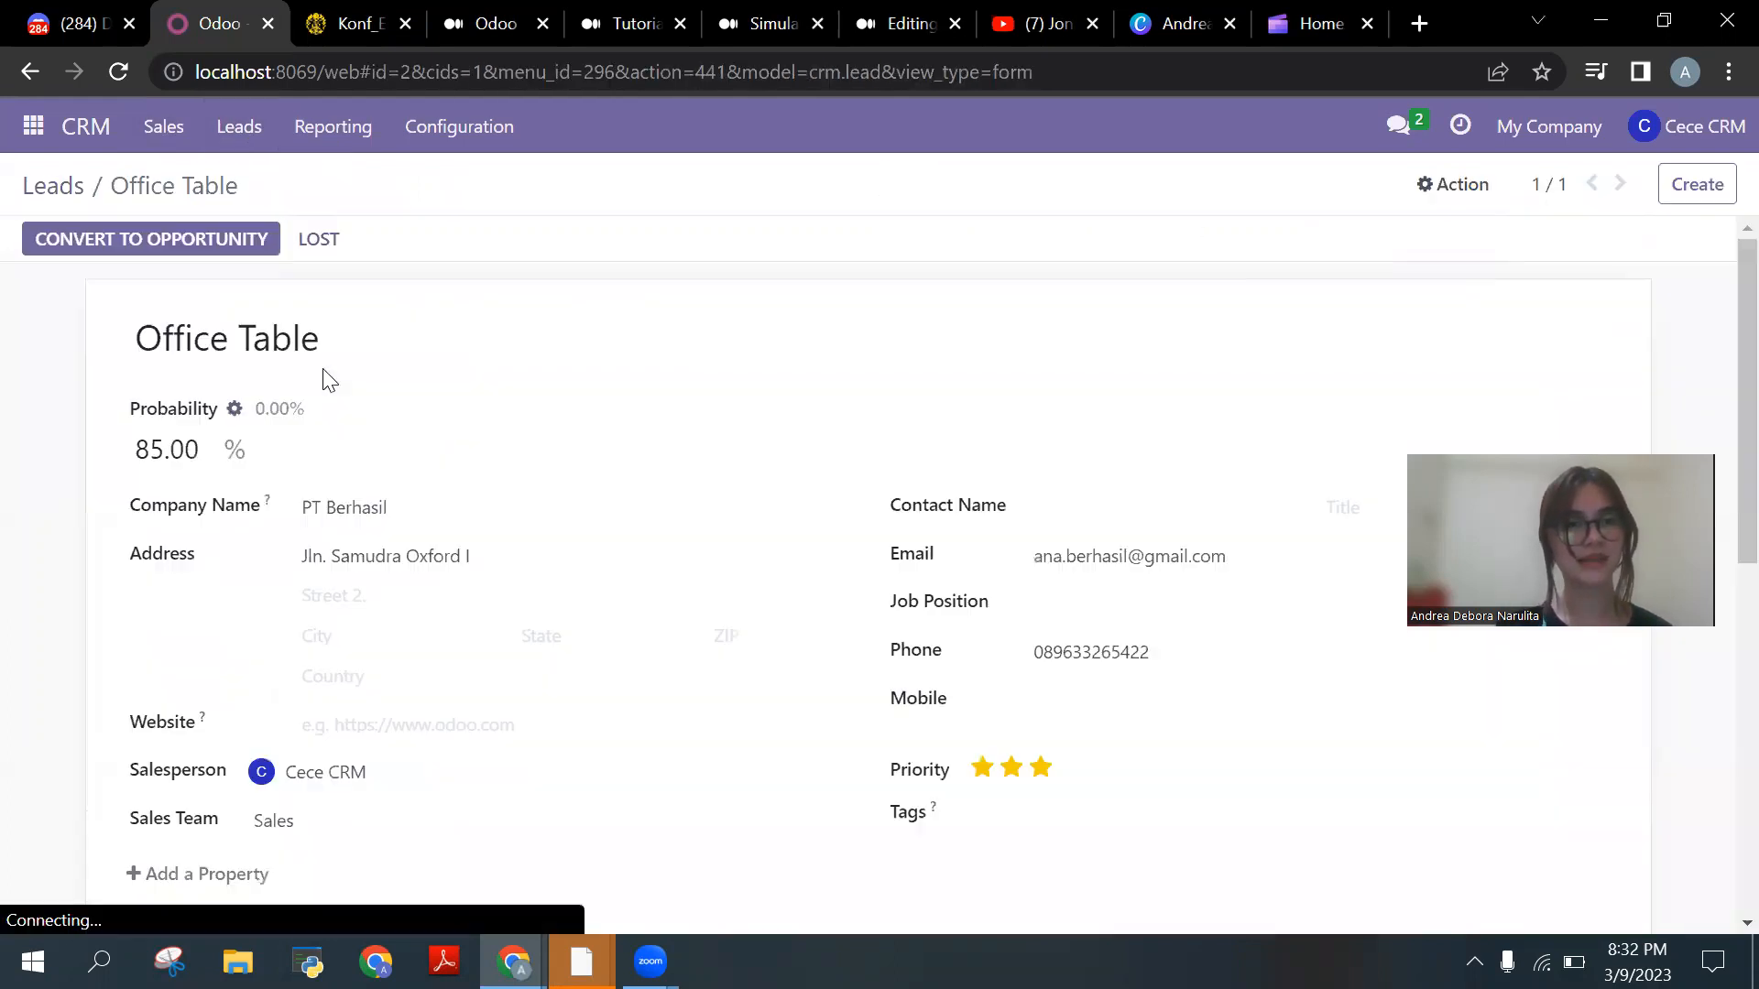
left_click(235, 250)
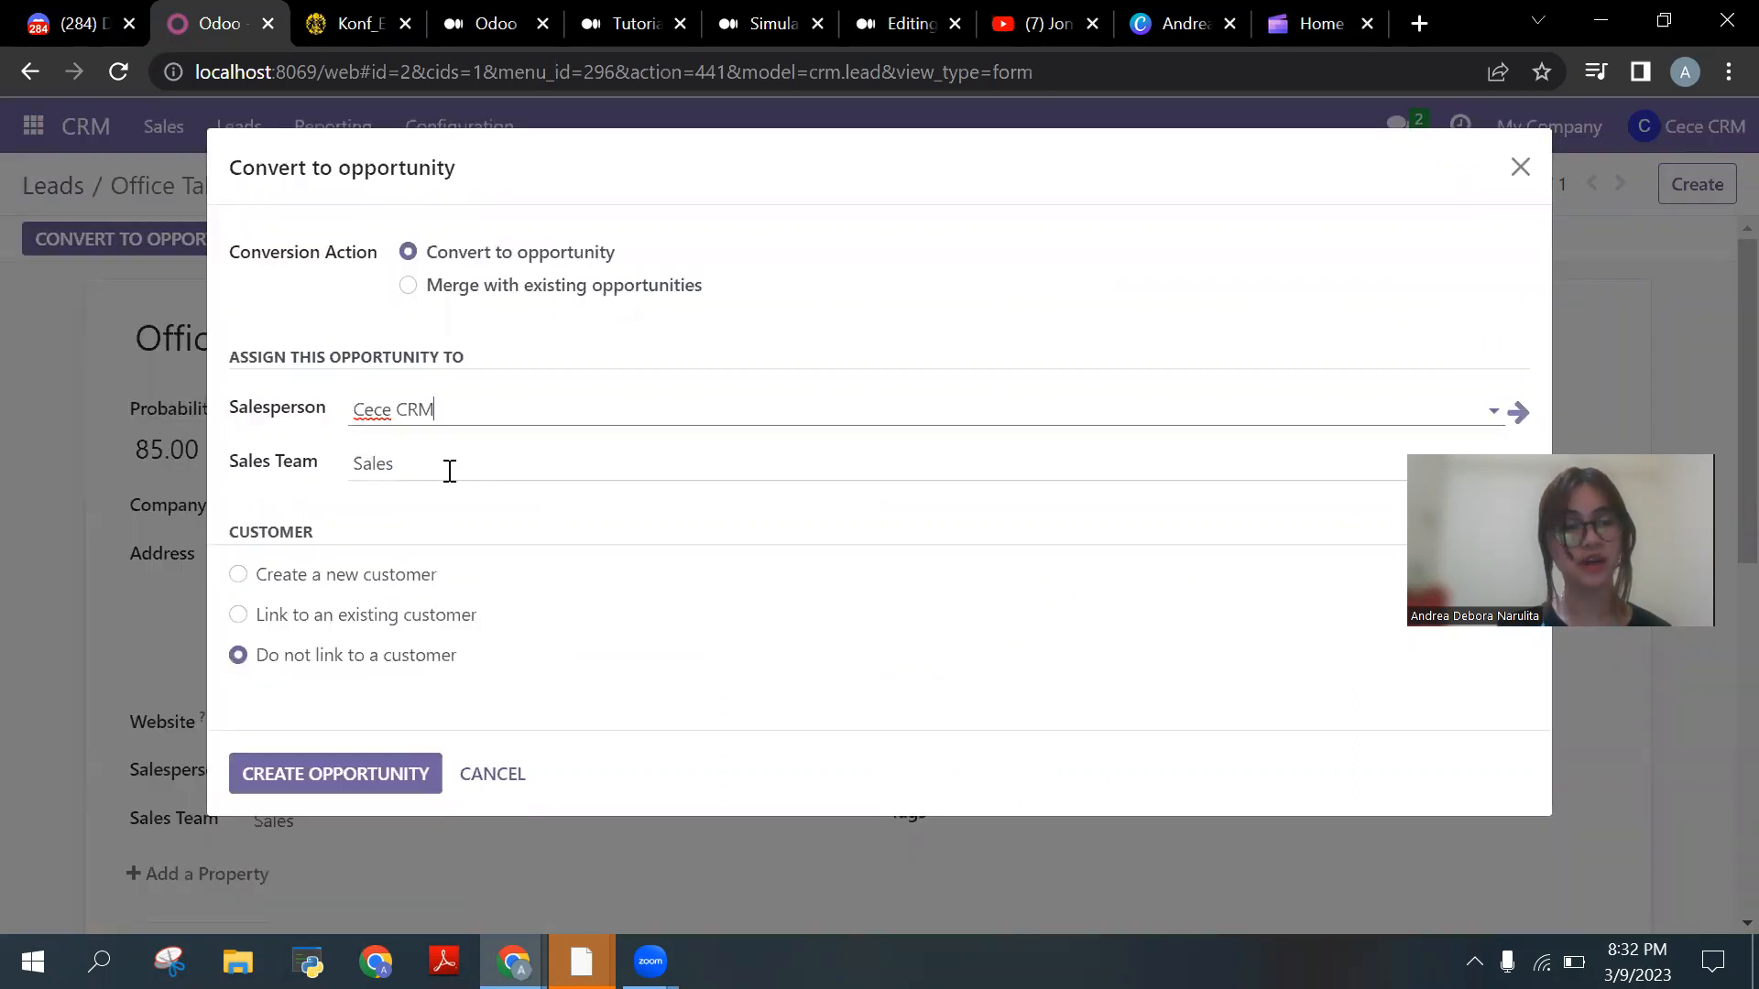
left_click(237, 577)
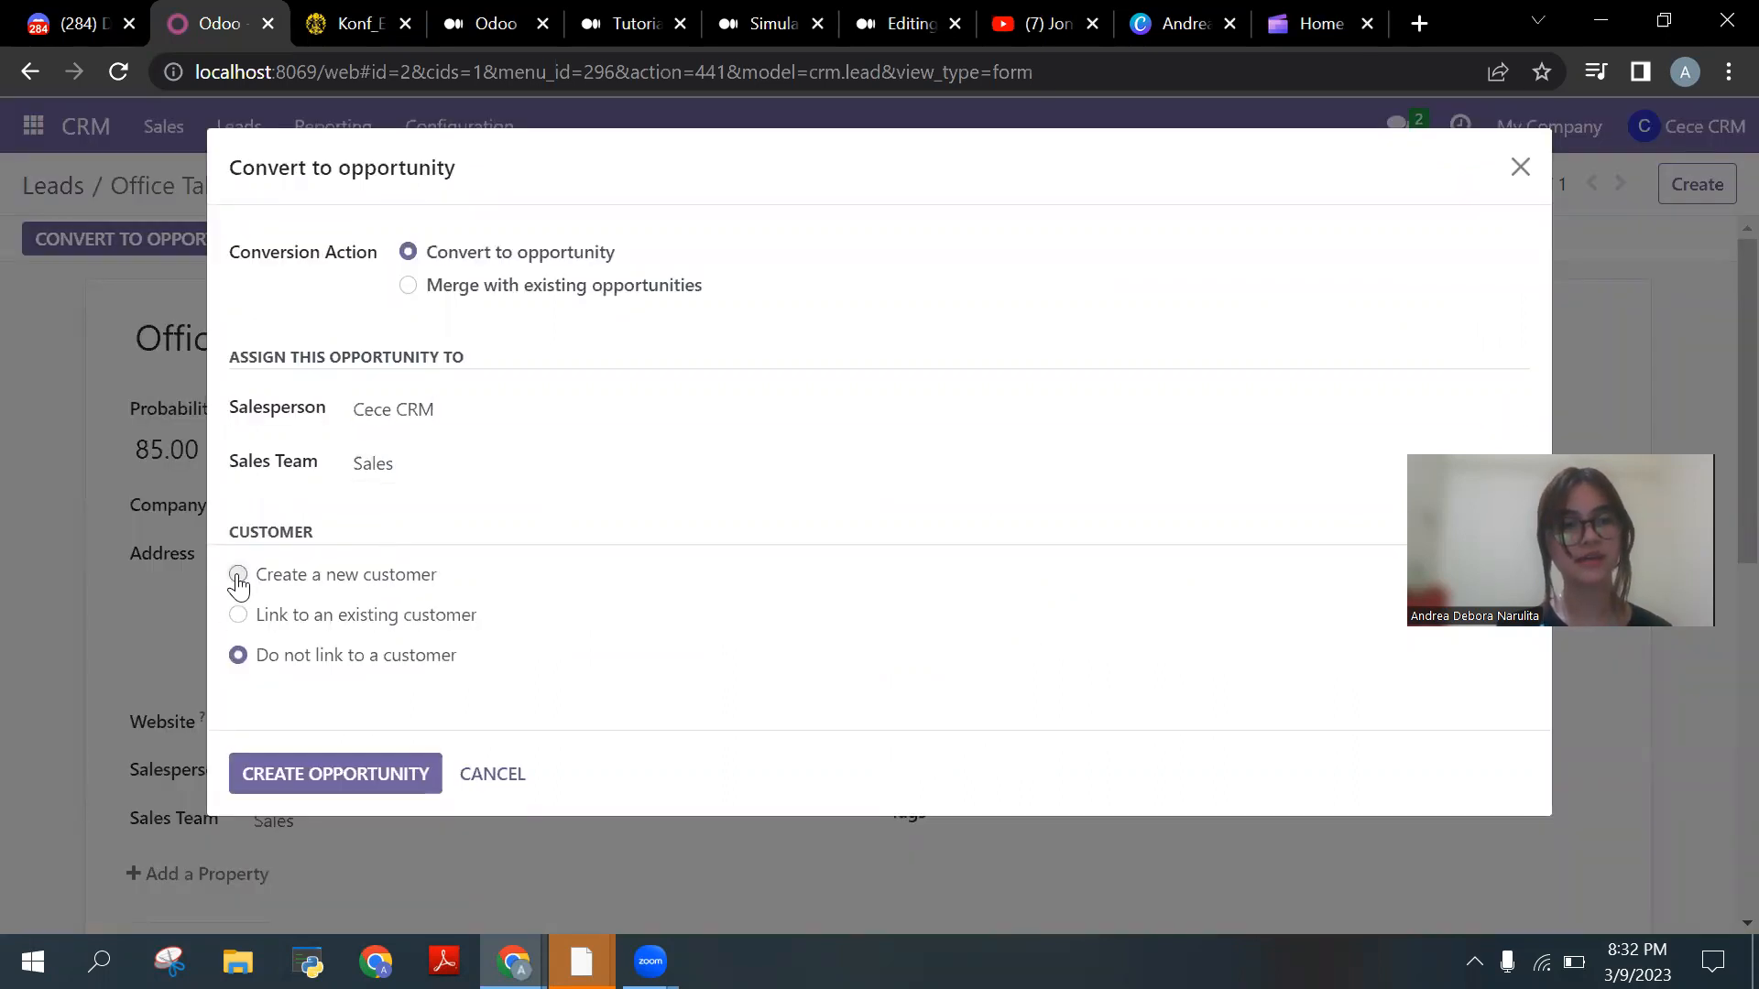
left_click(315, 775)
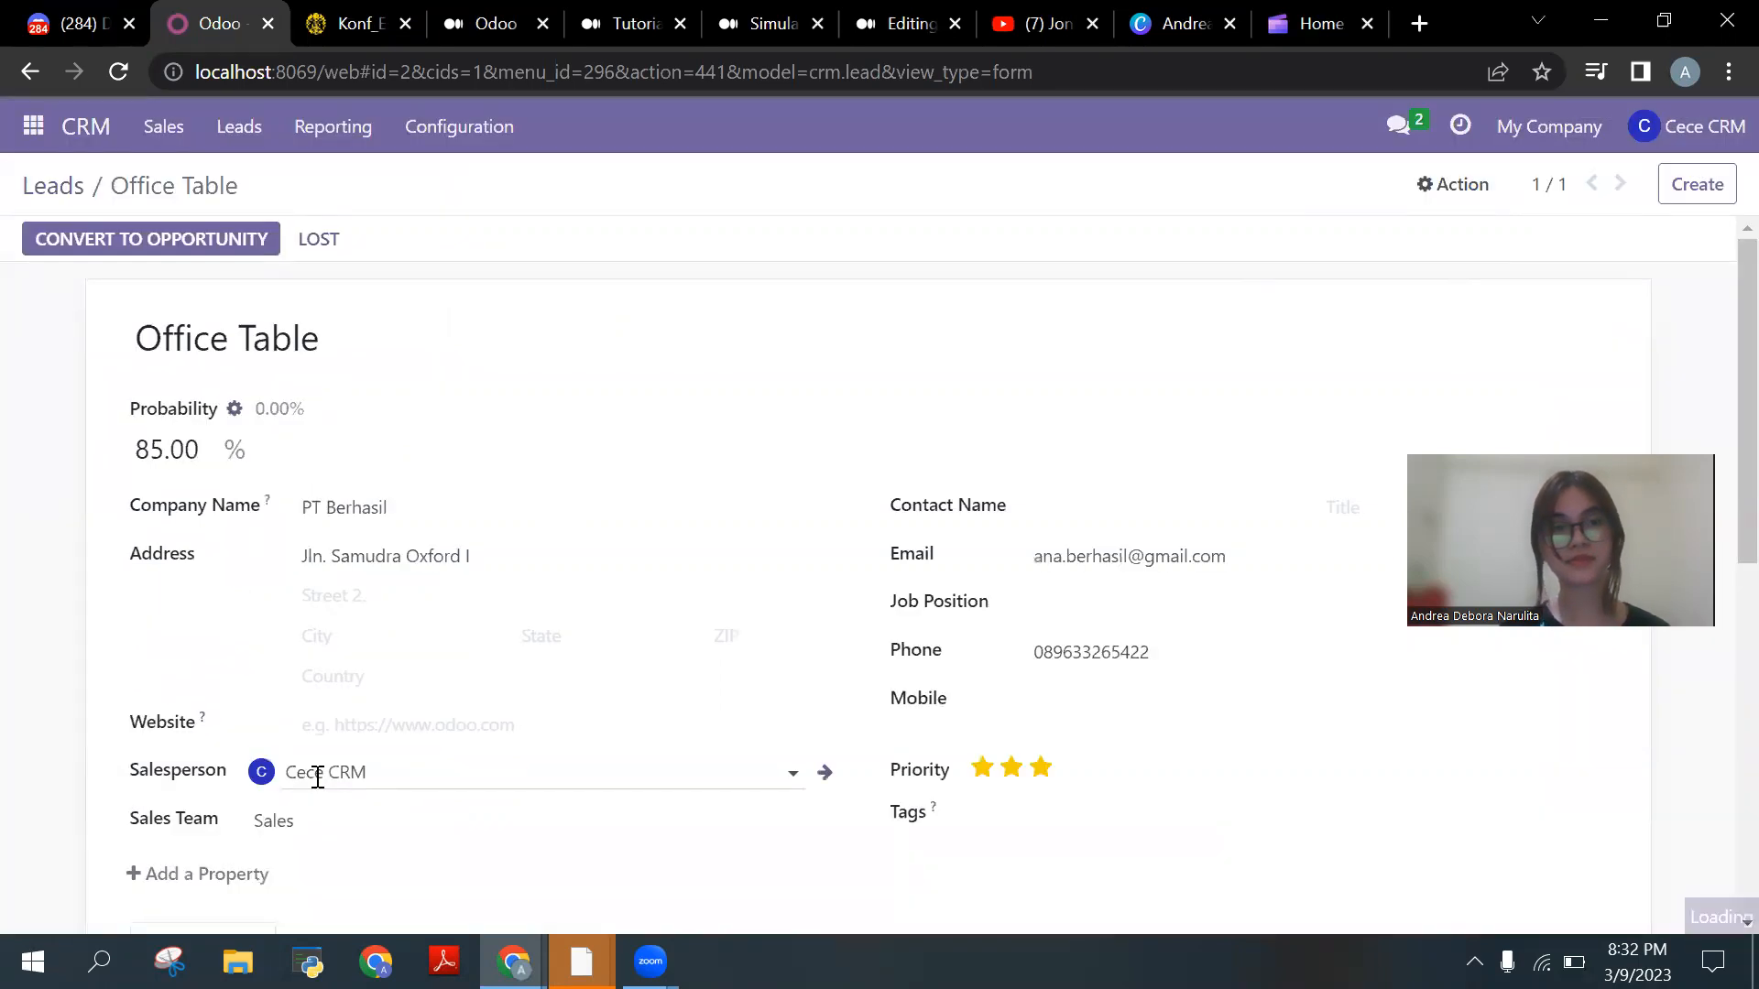
left_click(87, 135)
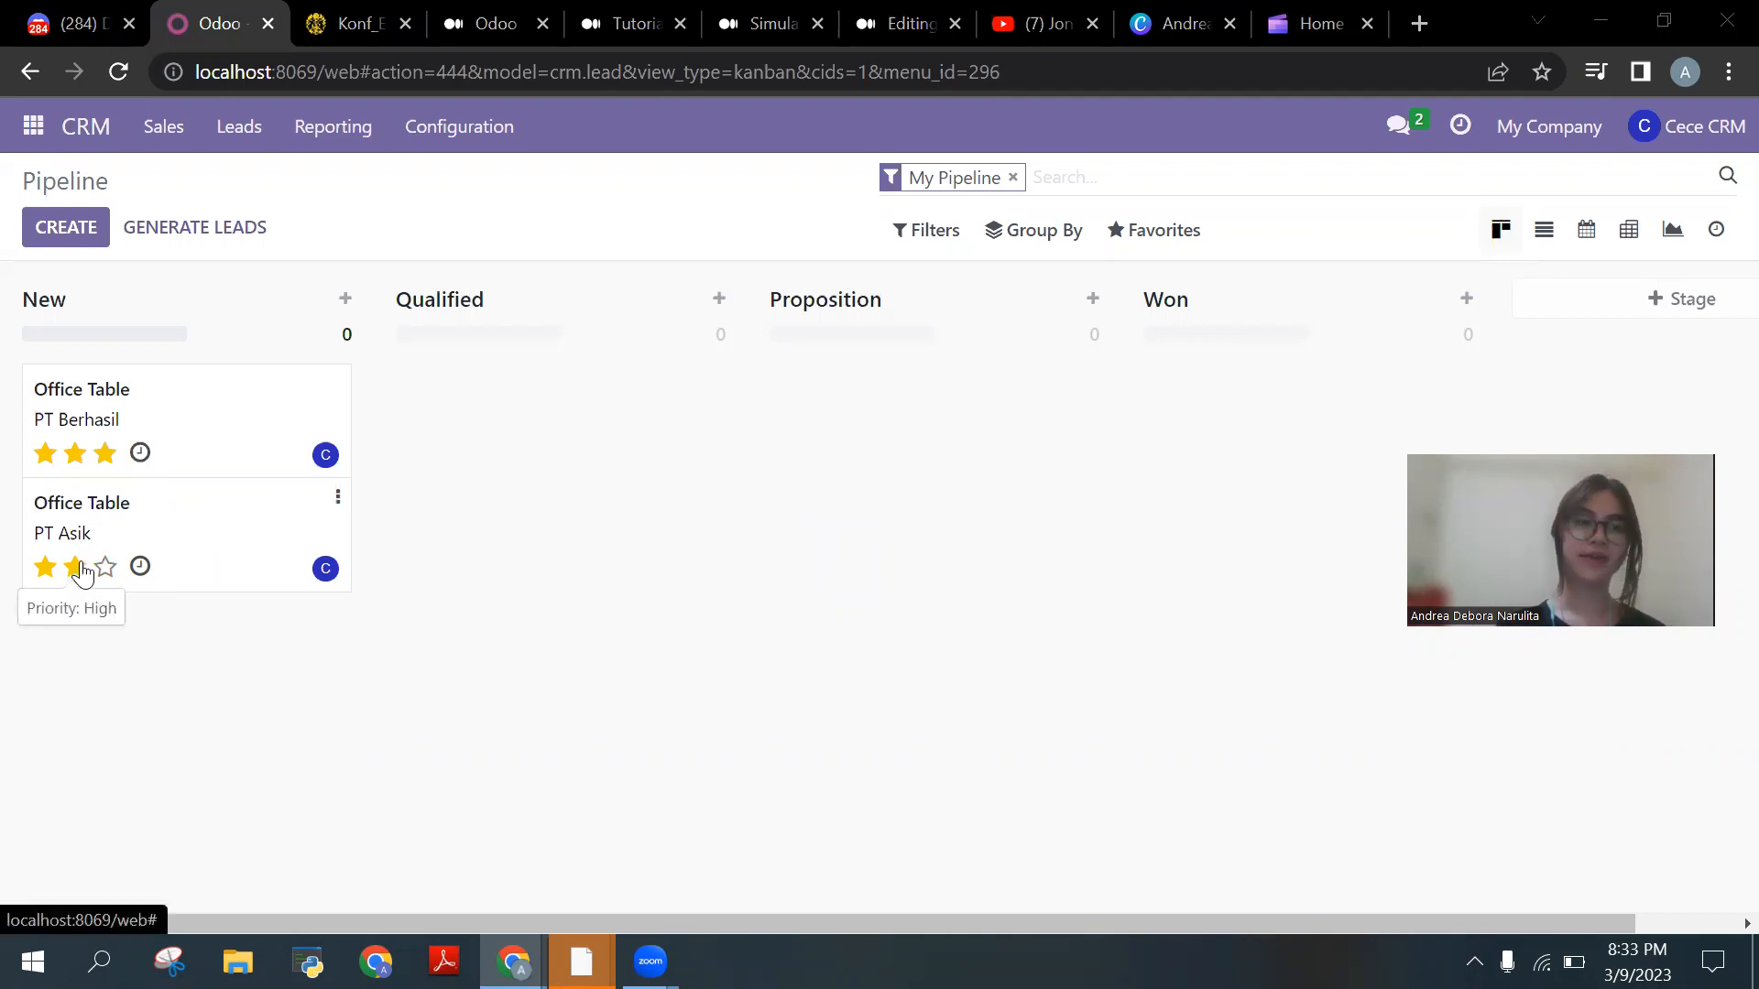
Step: Give the PT Asik opportunity an expected revenue of 650,000, save, and return to the Pipeline
left_click(186, 536)
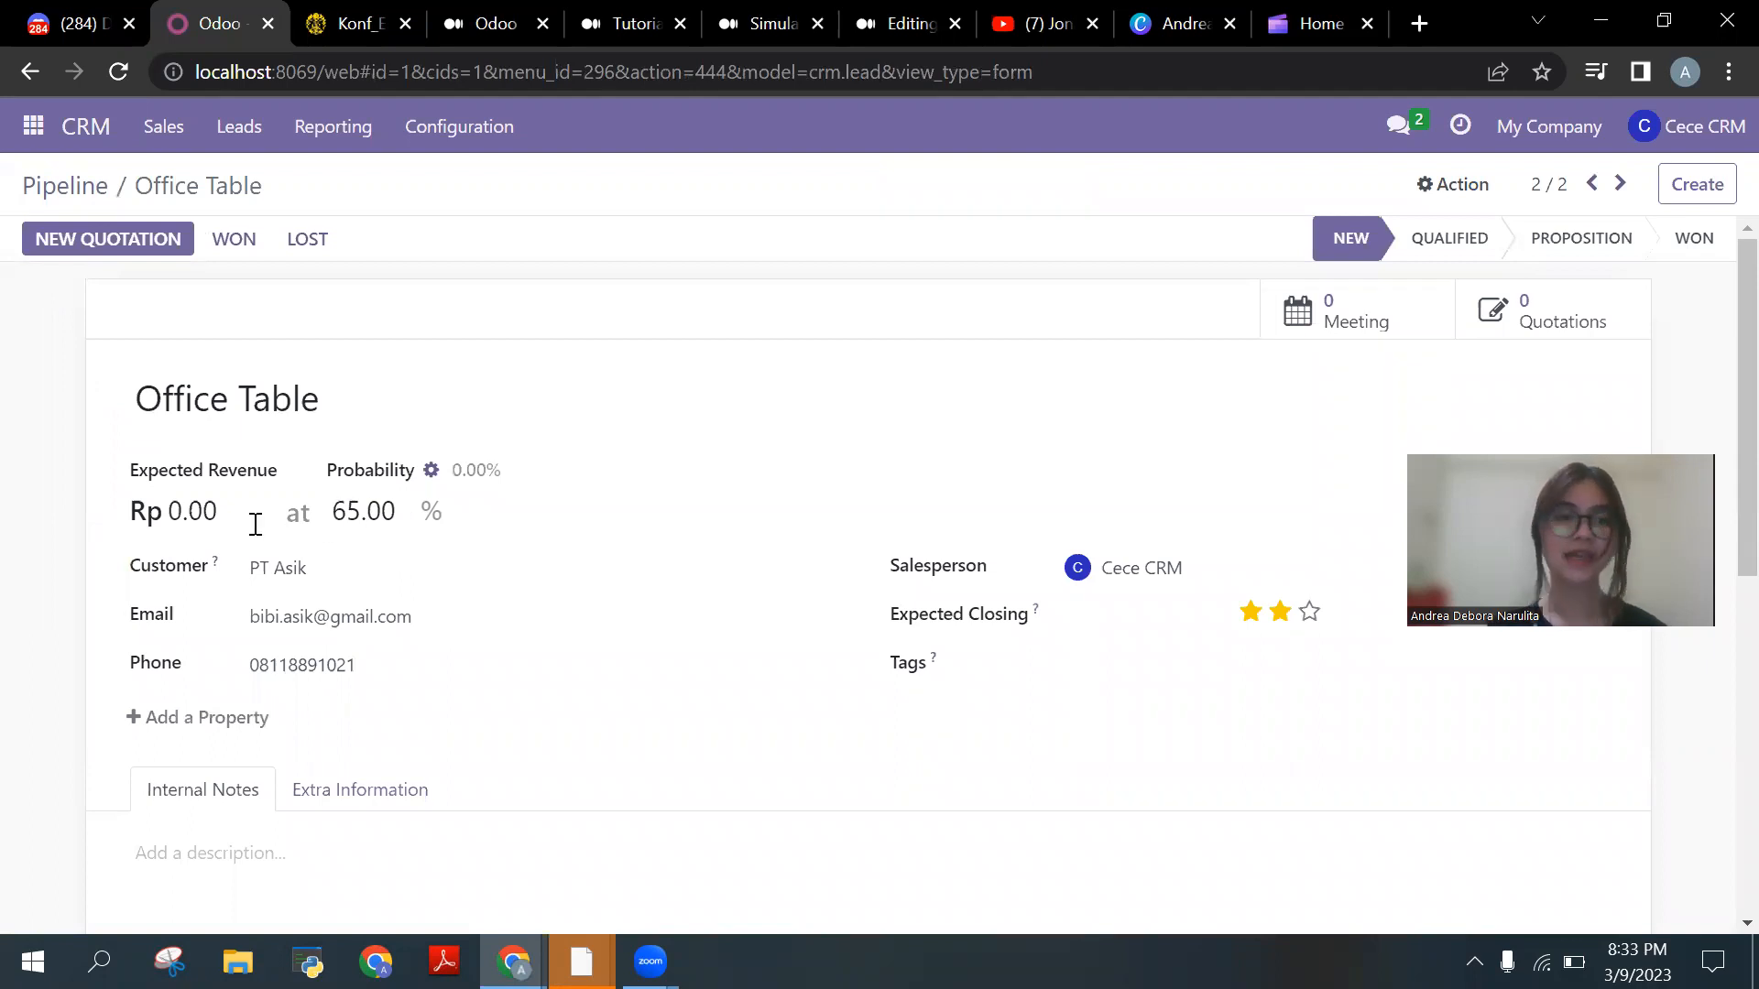
left_click(168, 510)
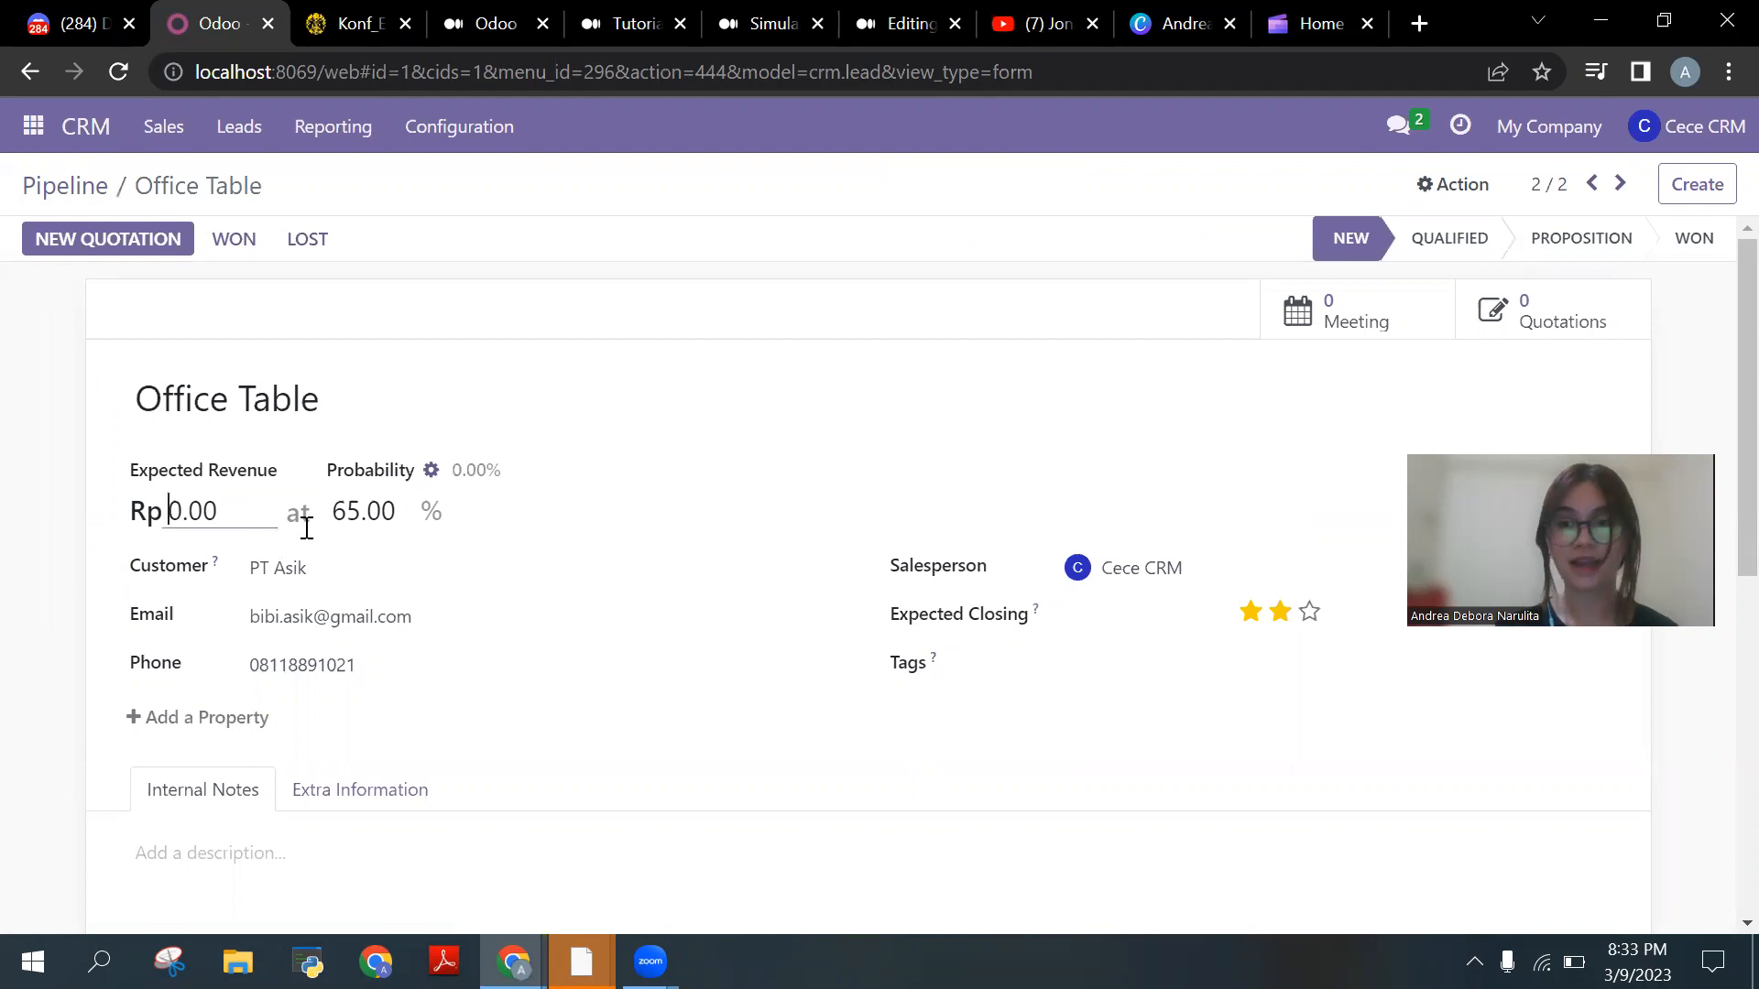
type("650")
key("BackSpace")
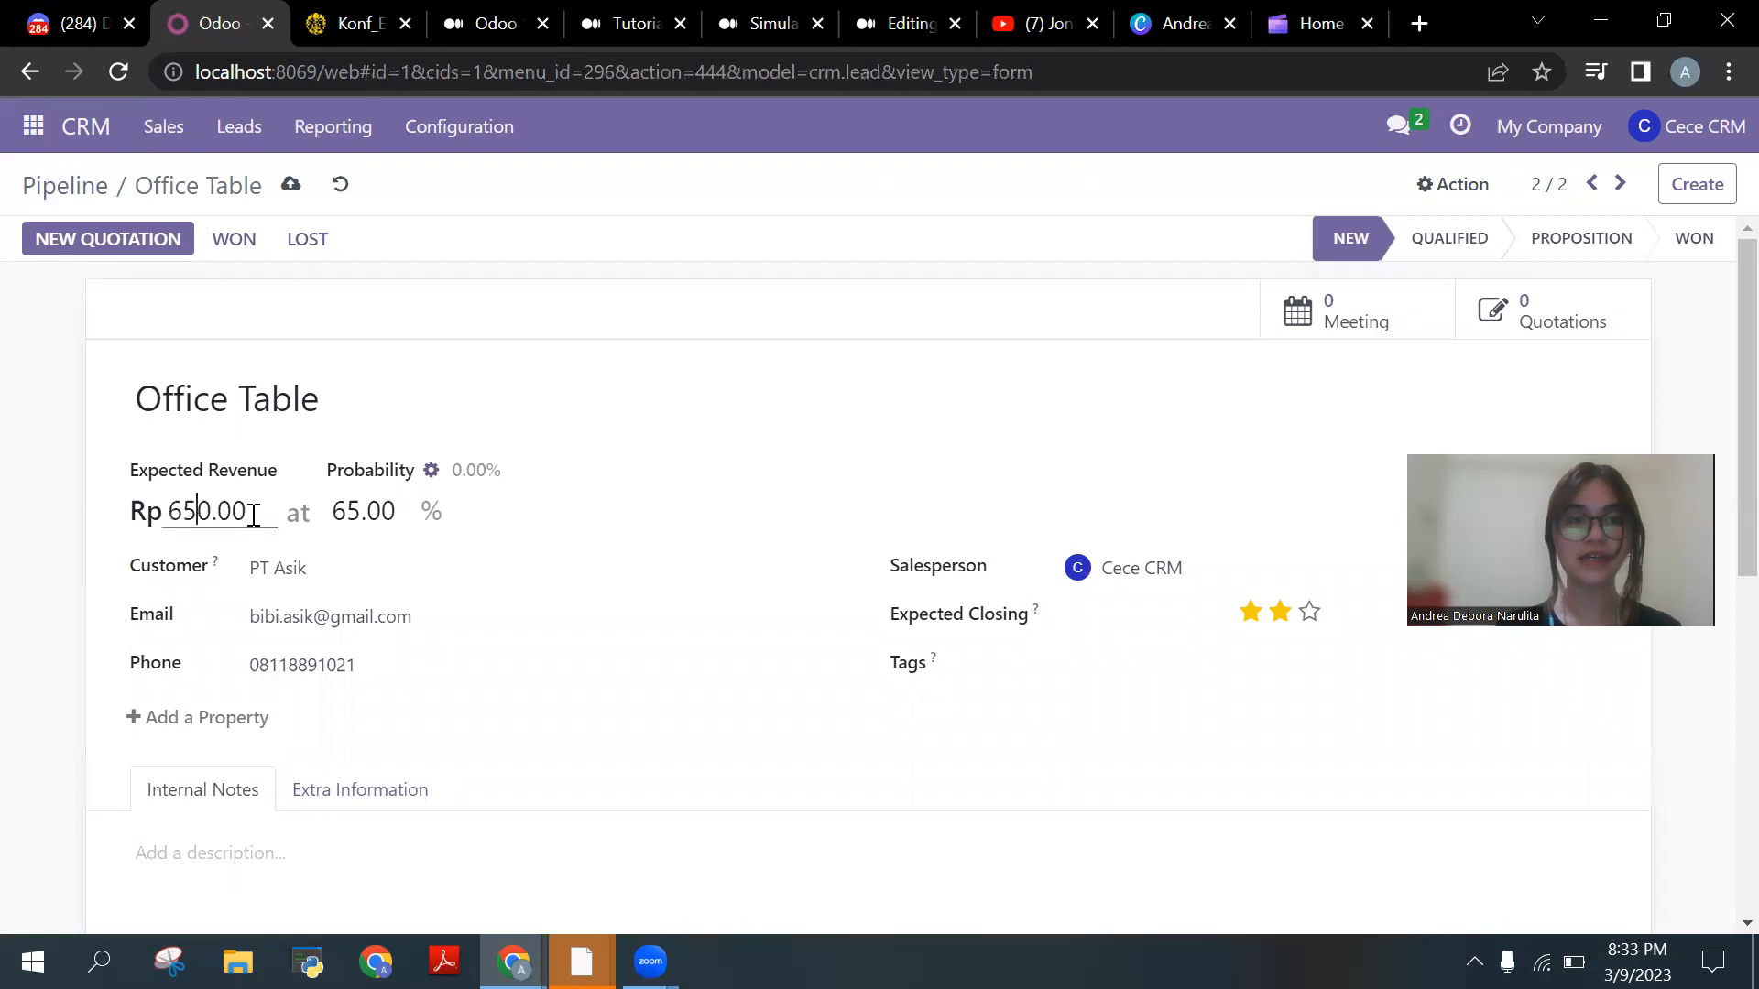
type("00000.")
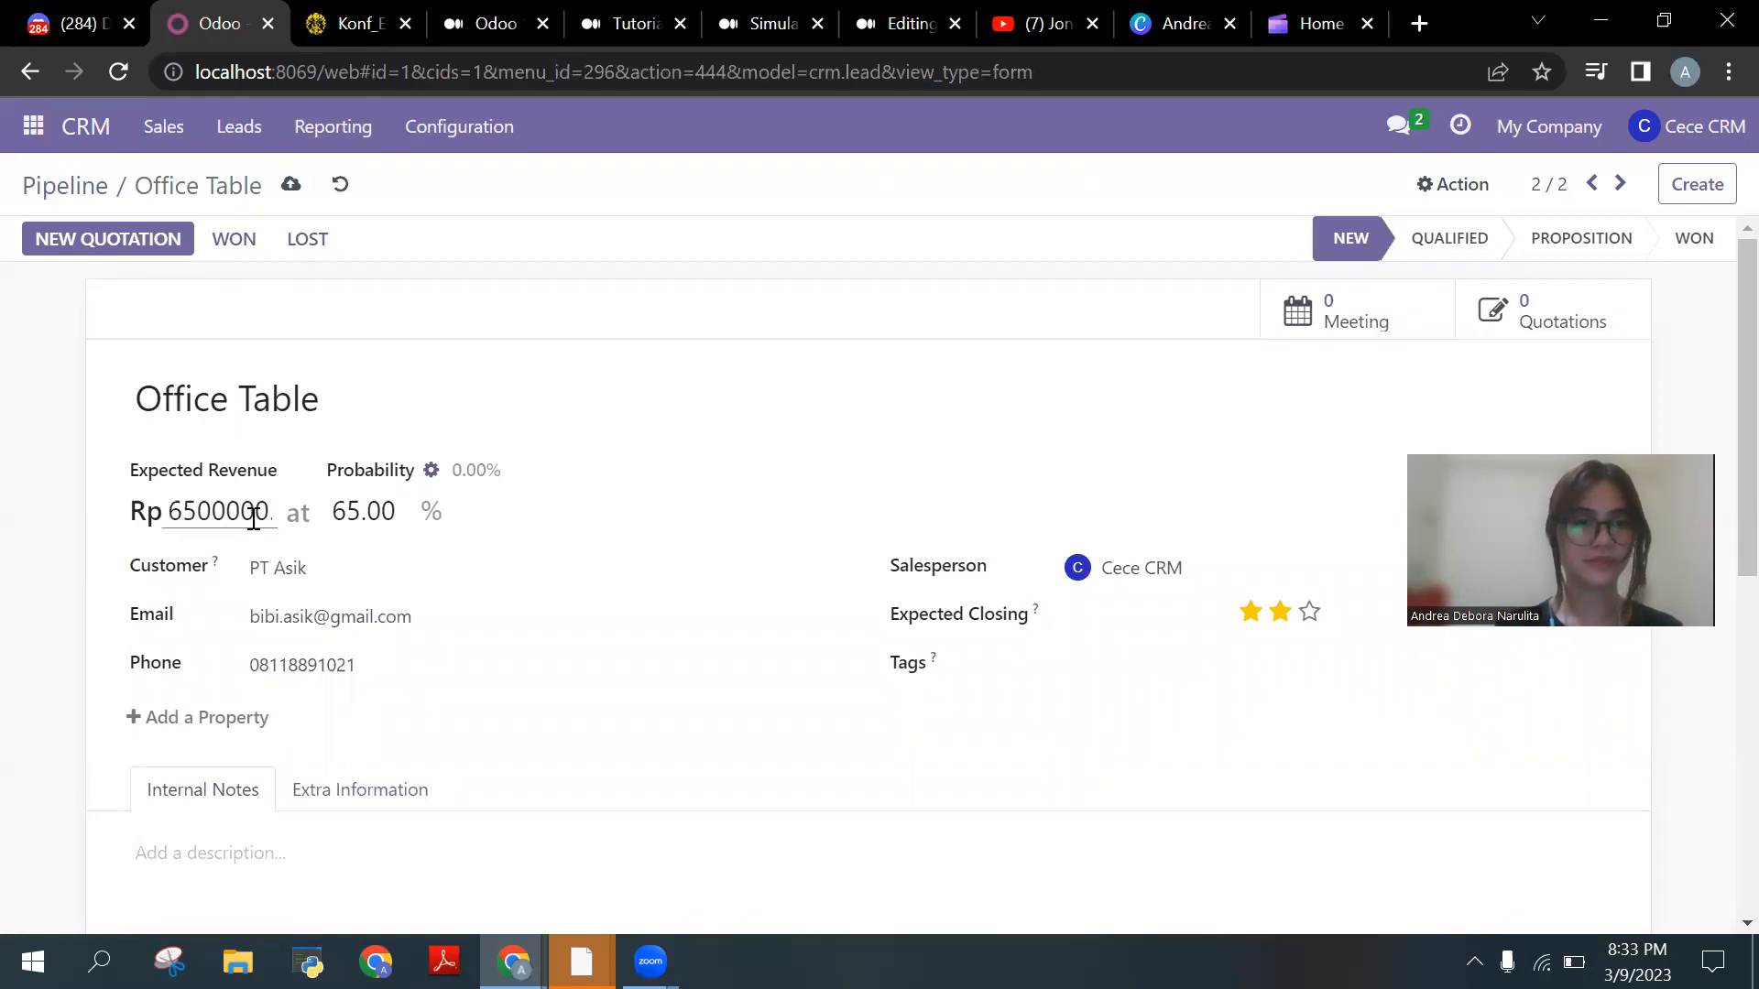
left_click(212, 511)
key("Right")
key("BackSpace")
key("Right")
key("Right")
key("Right")
key("Right")
scroll(543, 462, "down", 5)
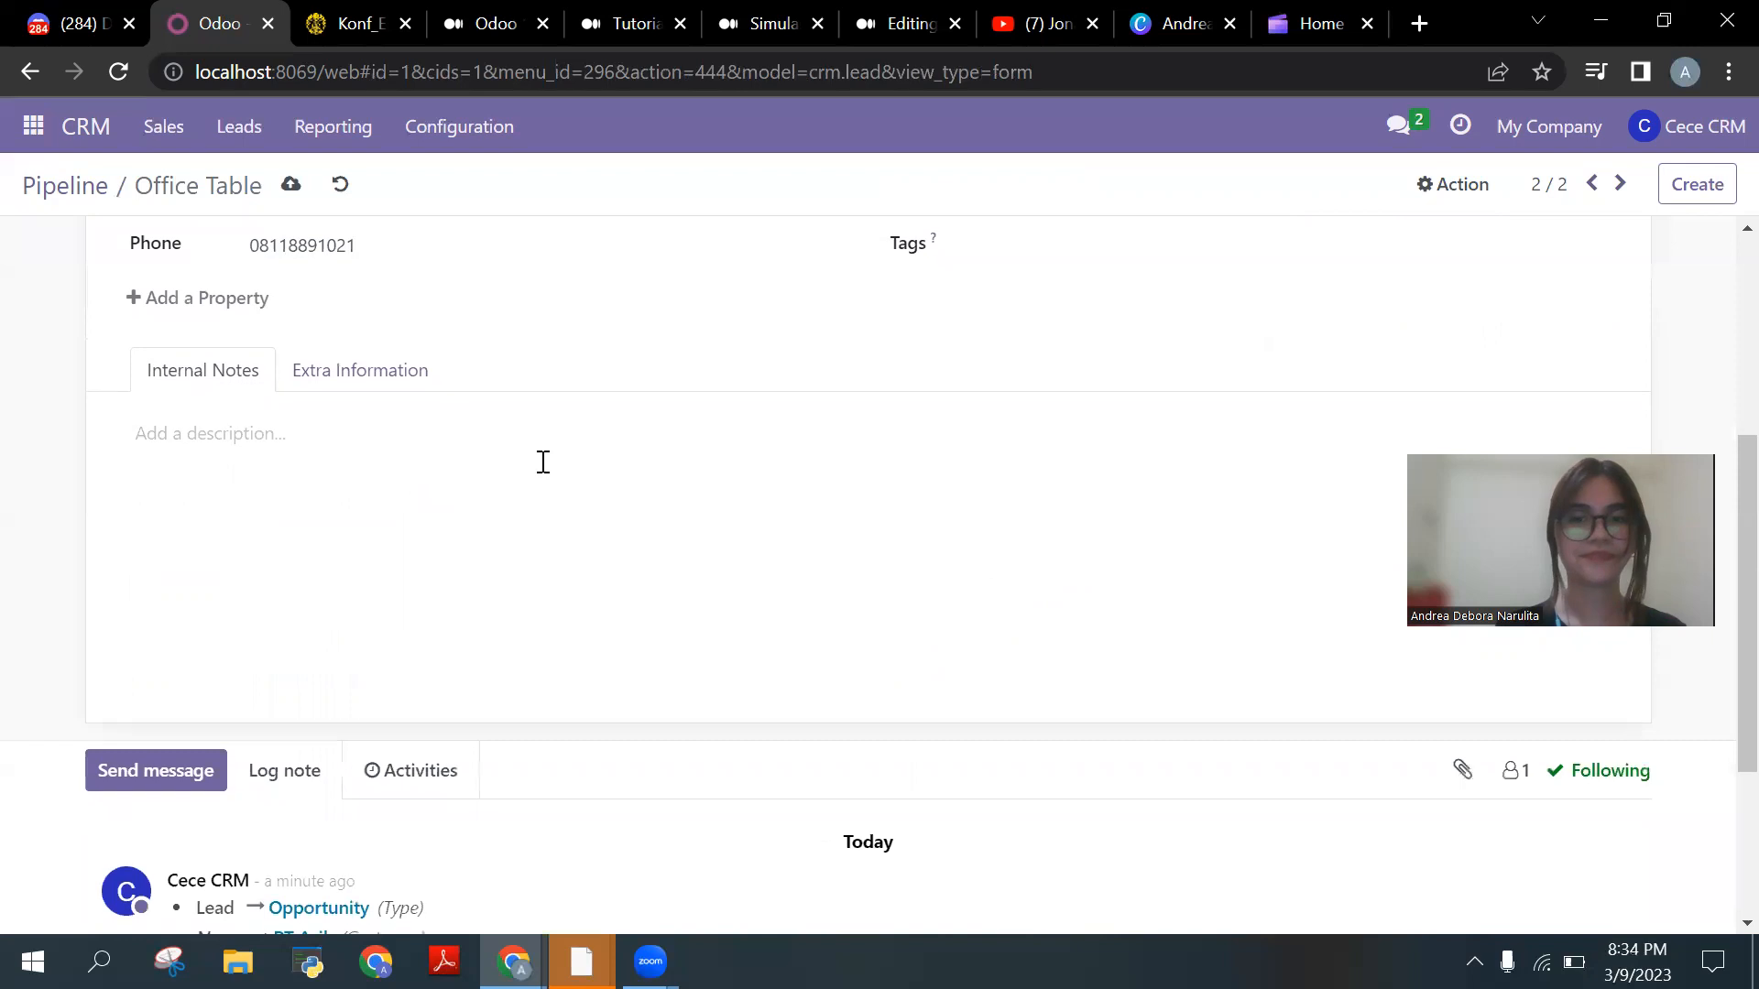
scroll(543, 463, "up", 7)
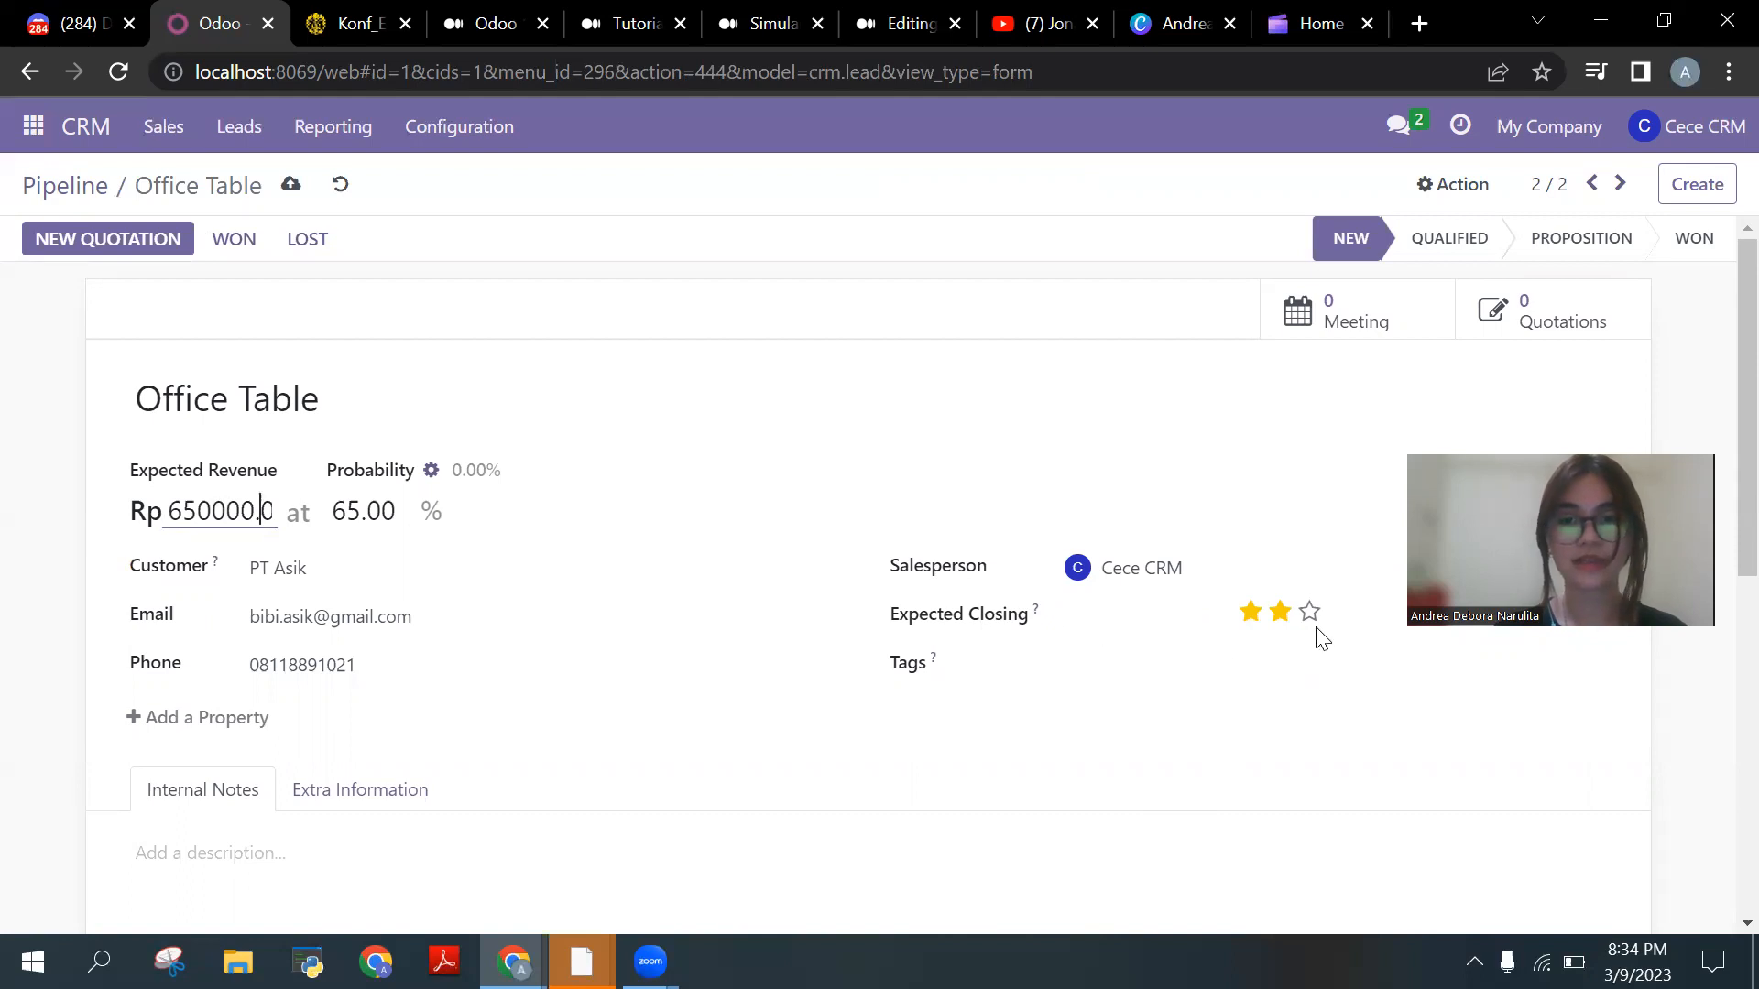
left_click(291, 183)
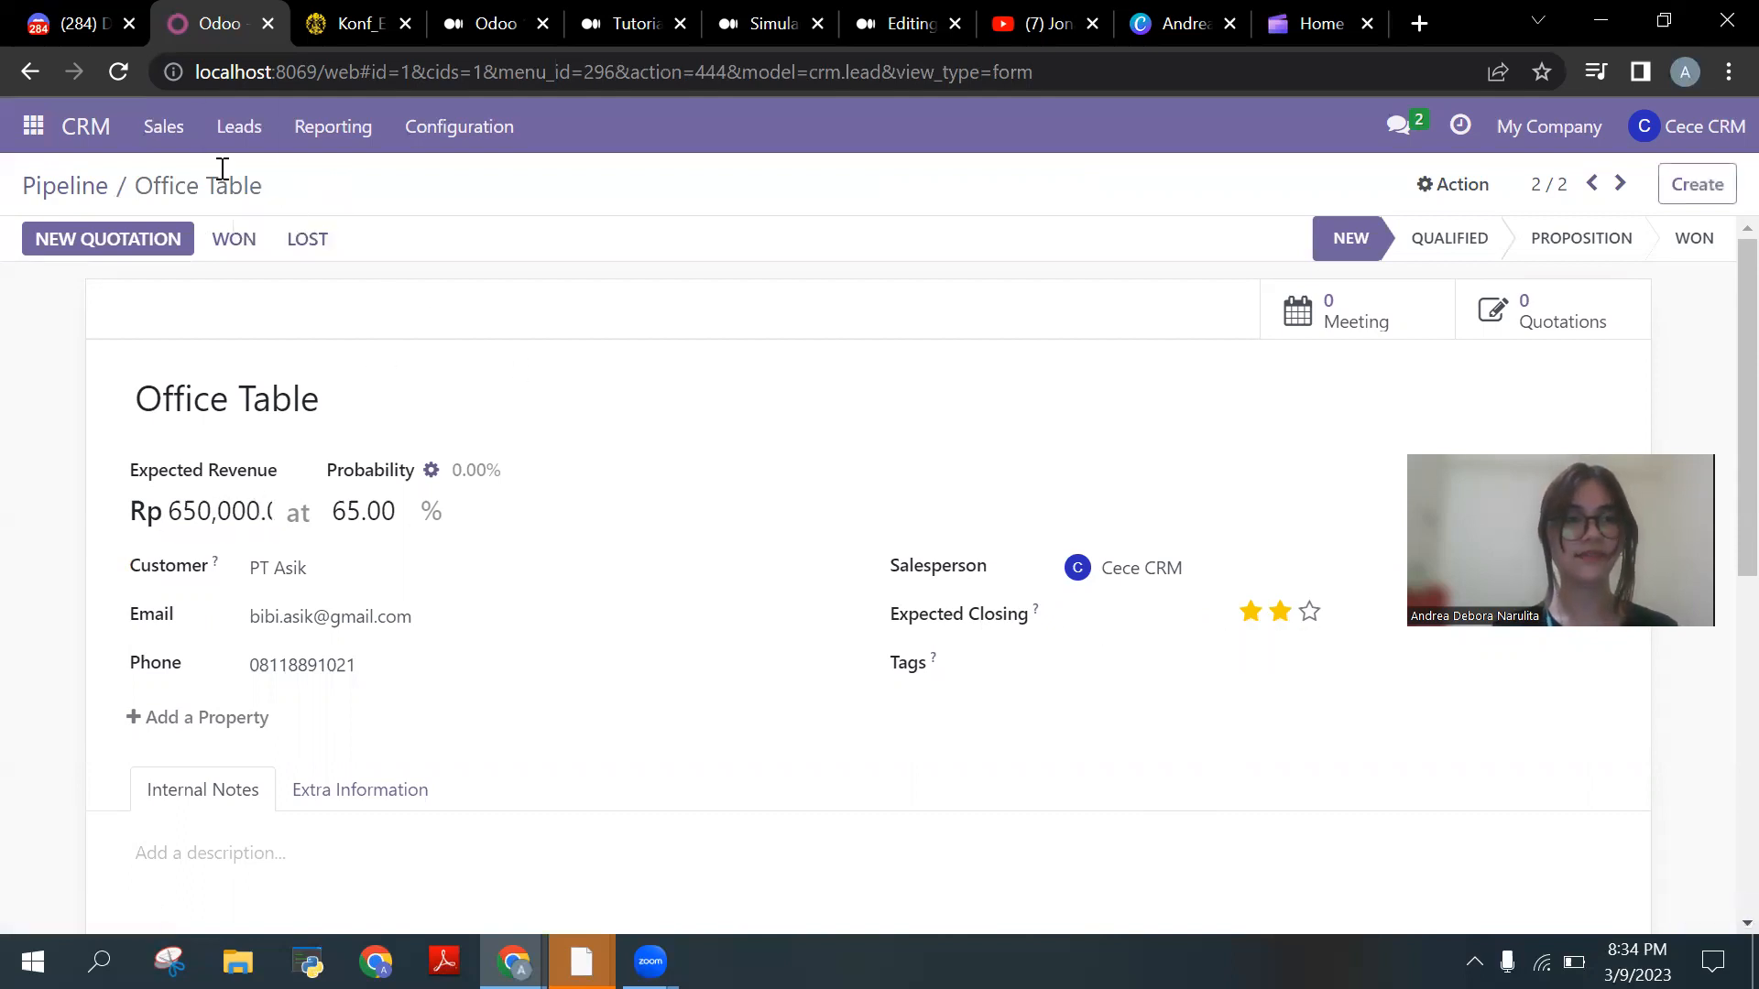
left_click(99, 145)
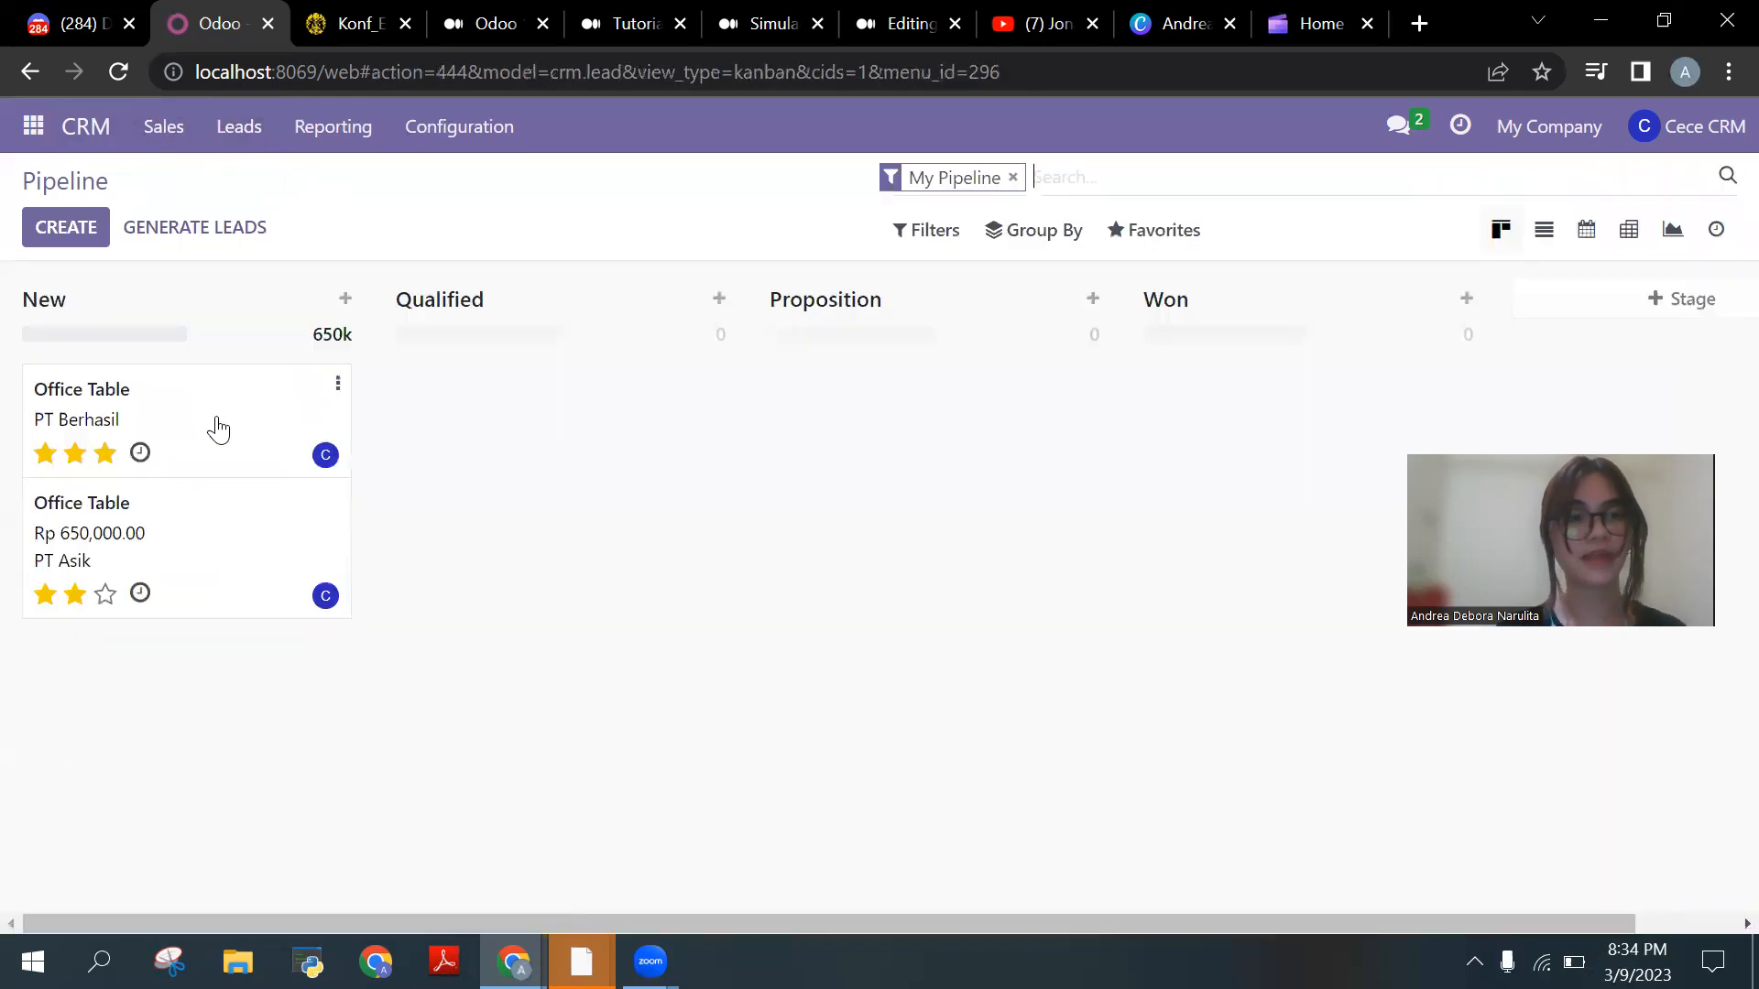
Step: Enter 850,000 expected revenue on the PT Berhasil opportunity, save, and mark it Won
left_click(217, 458)
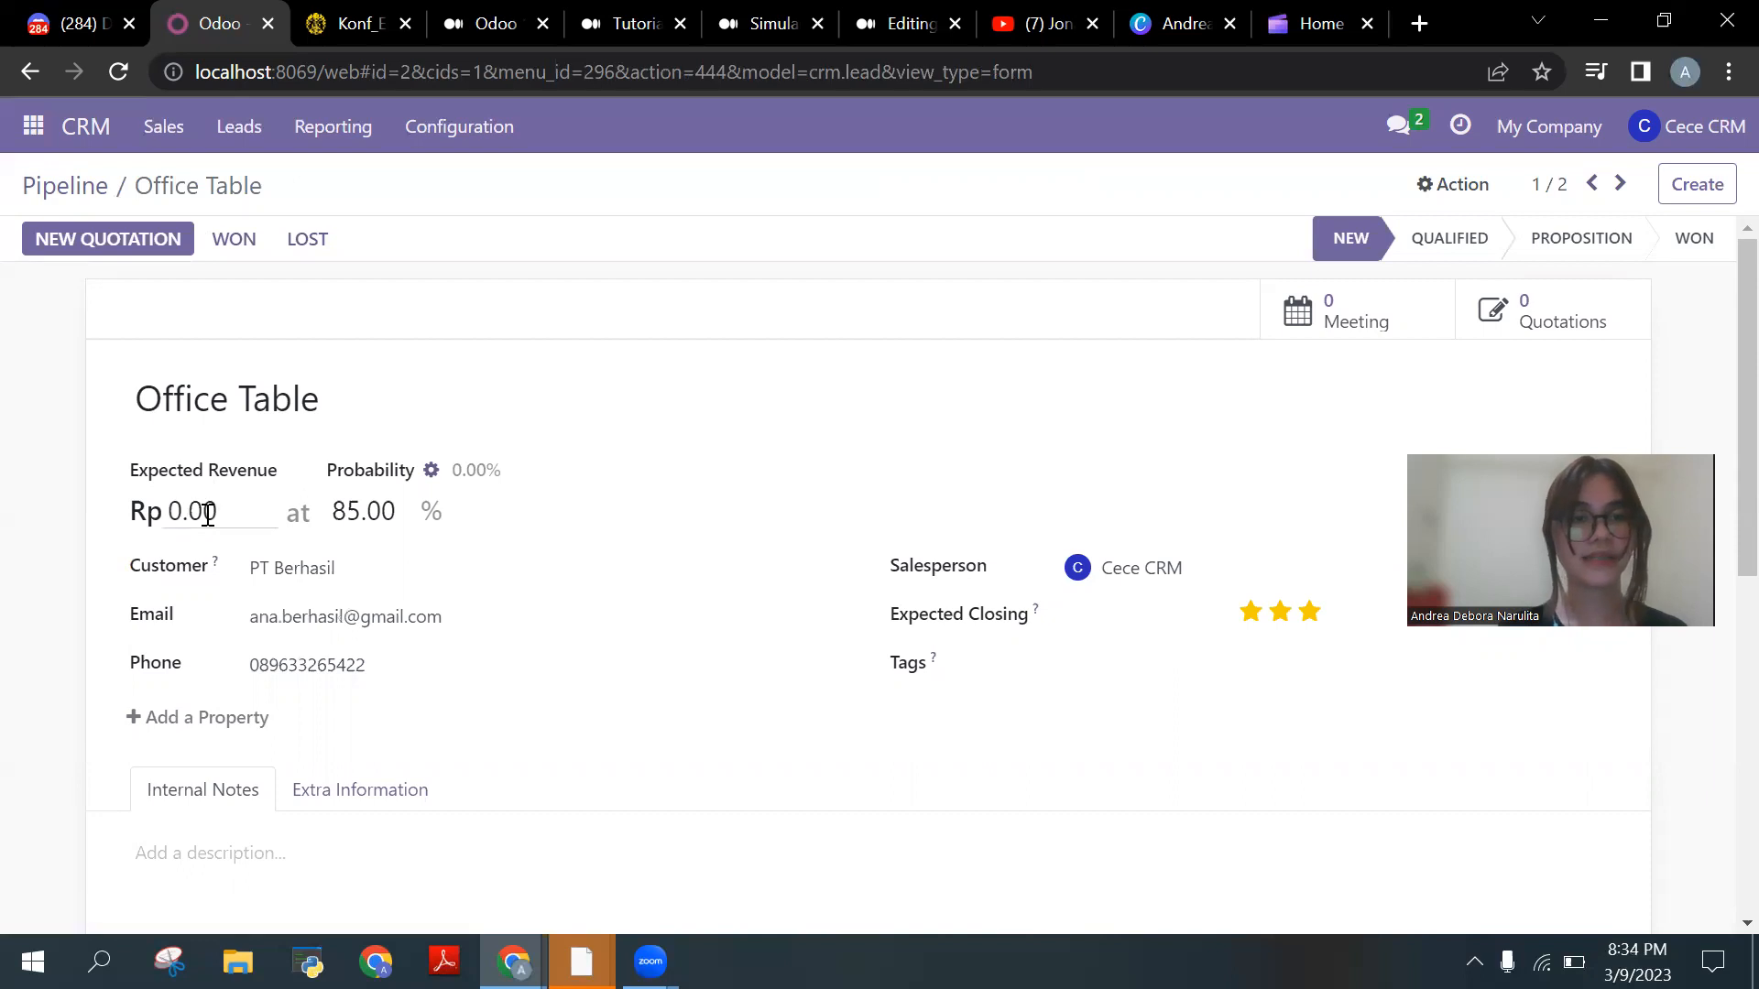
left_click(180, 513)
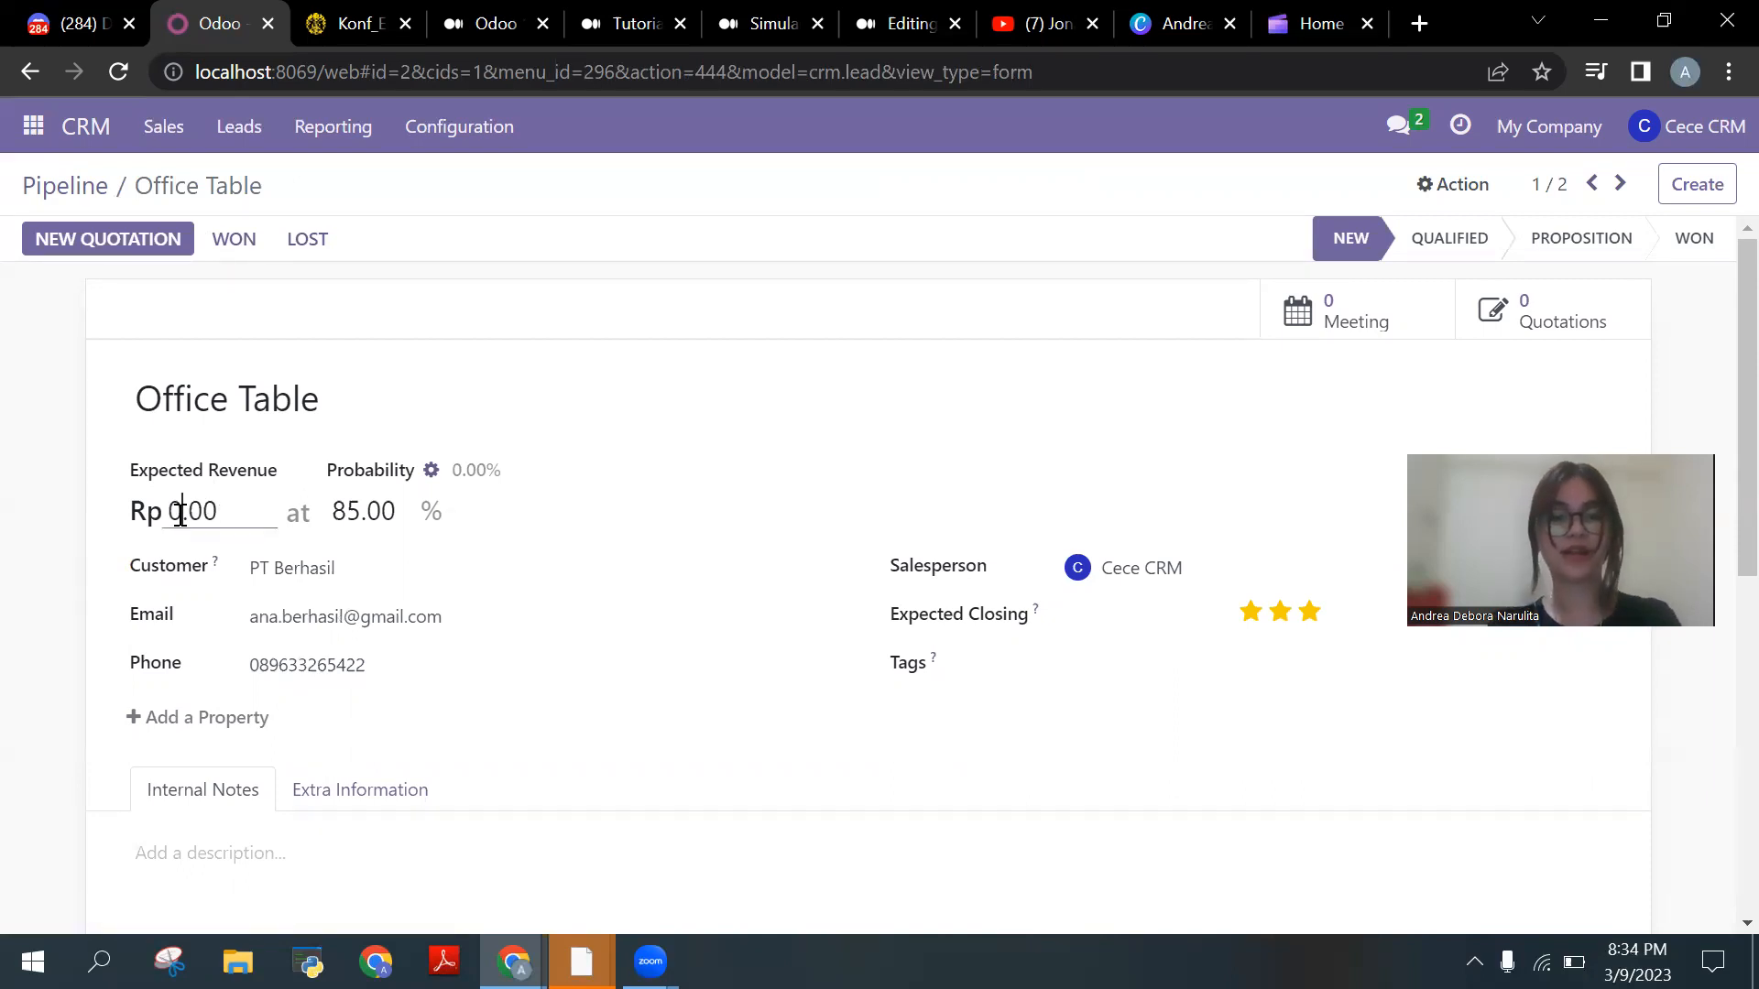
type("8")
key("BackSpace")
key("BackSpace")
type("850")
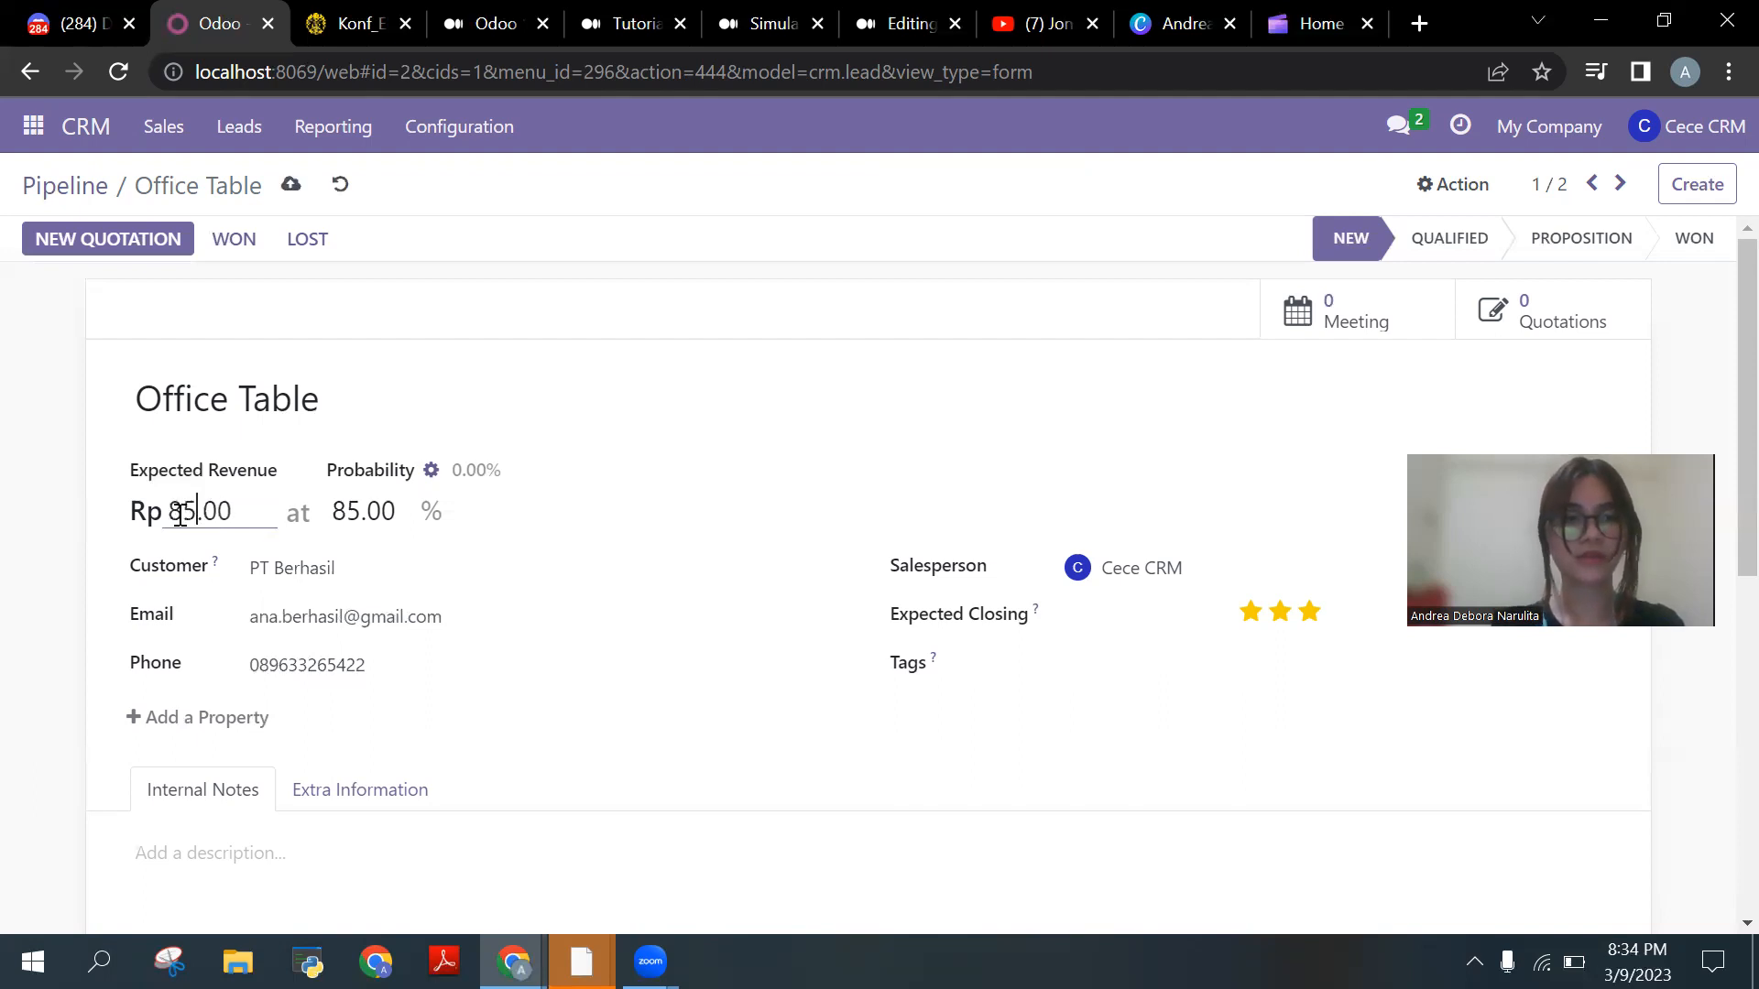
type("000")
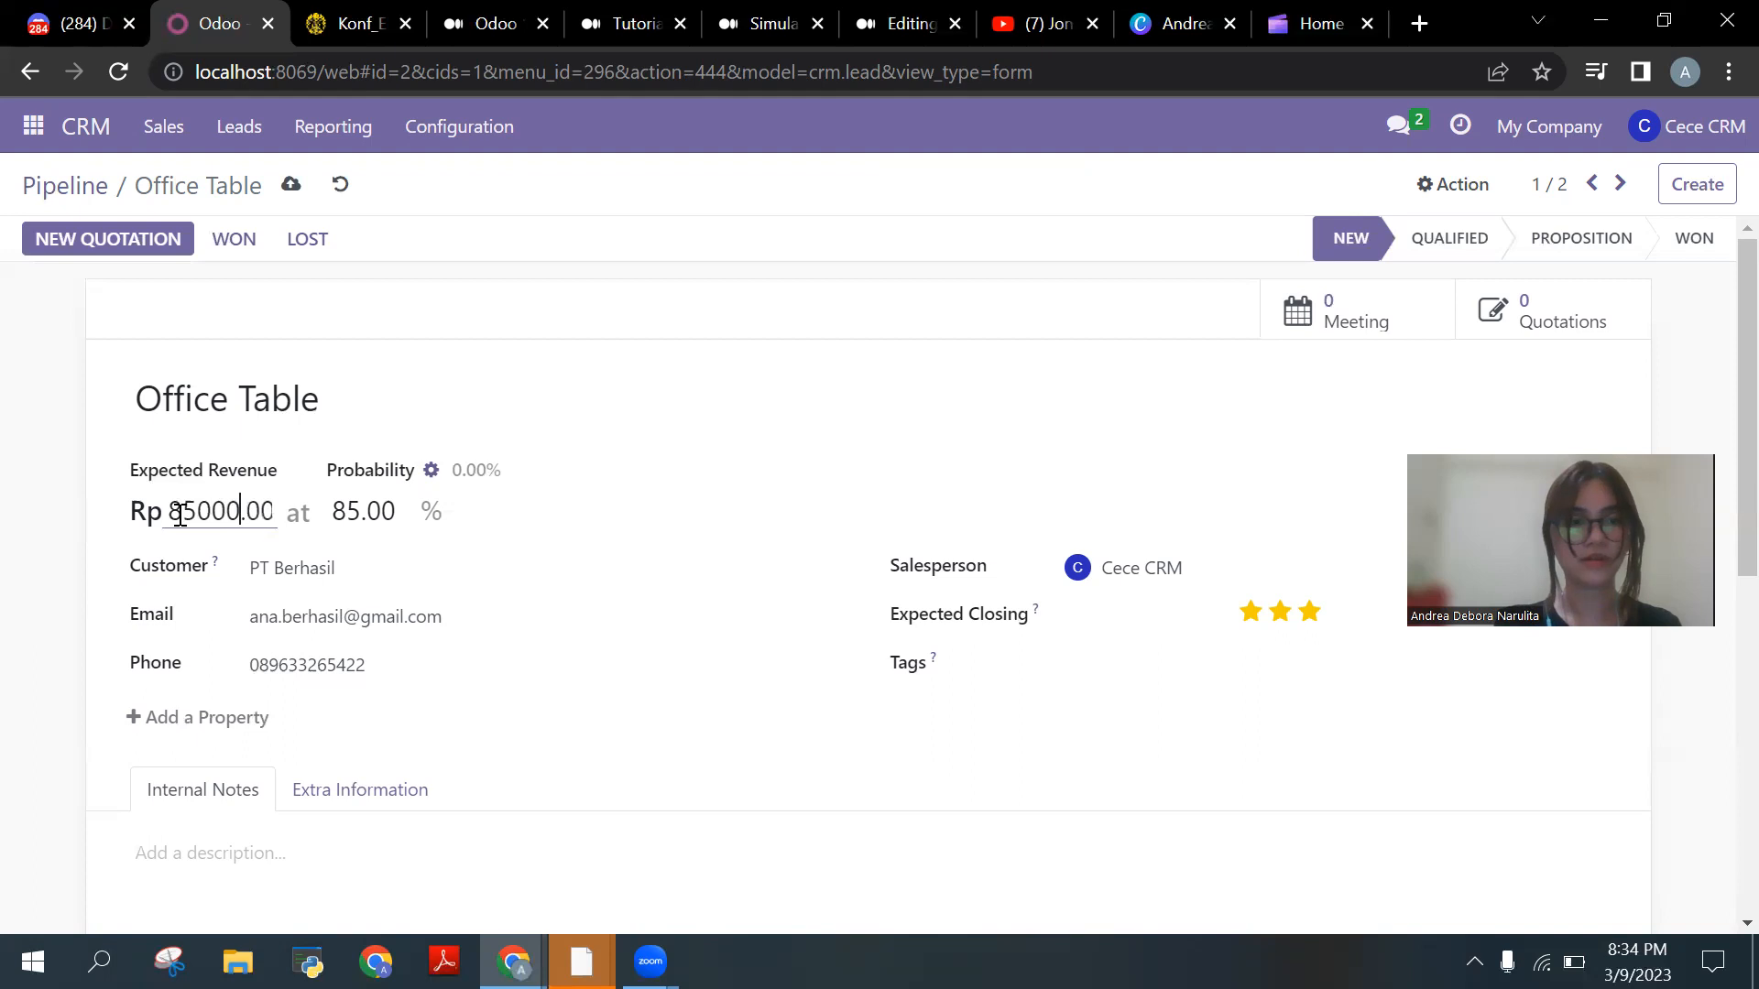
left_click(286, 187)
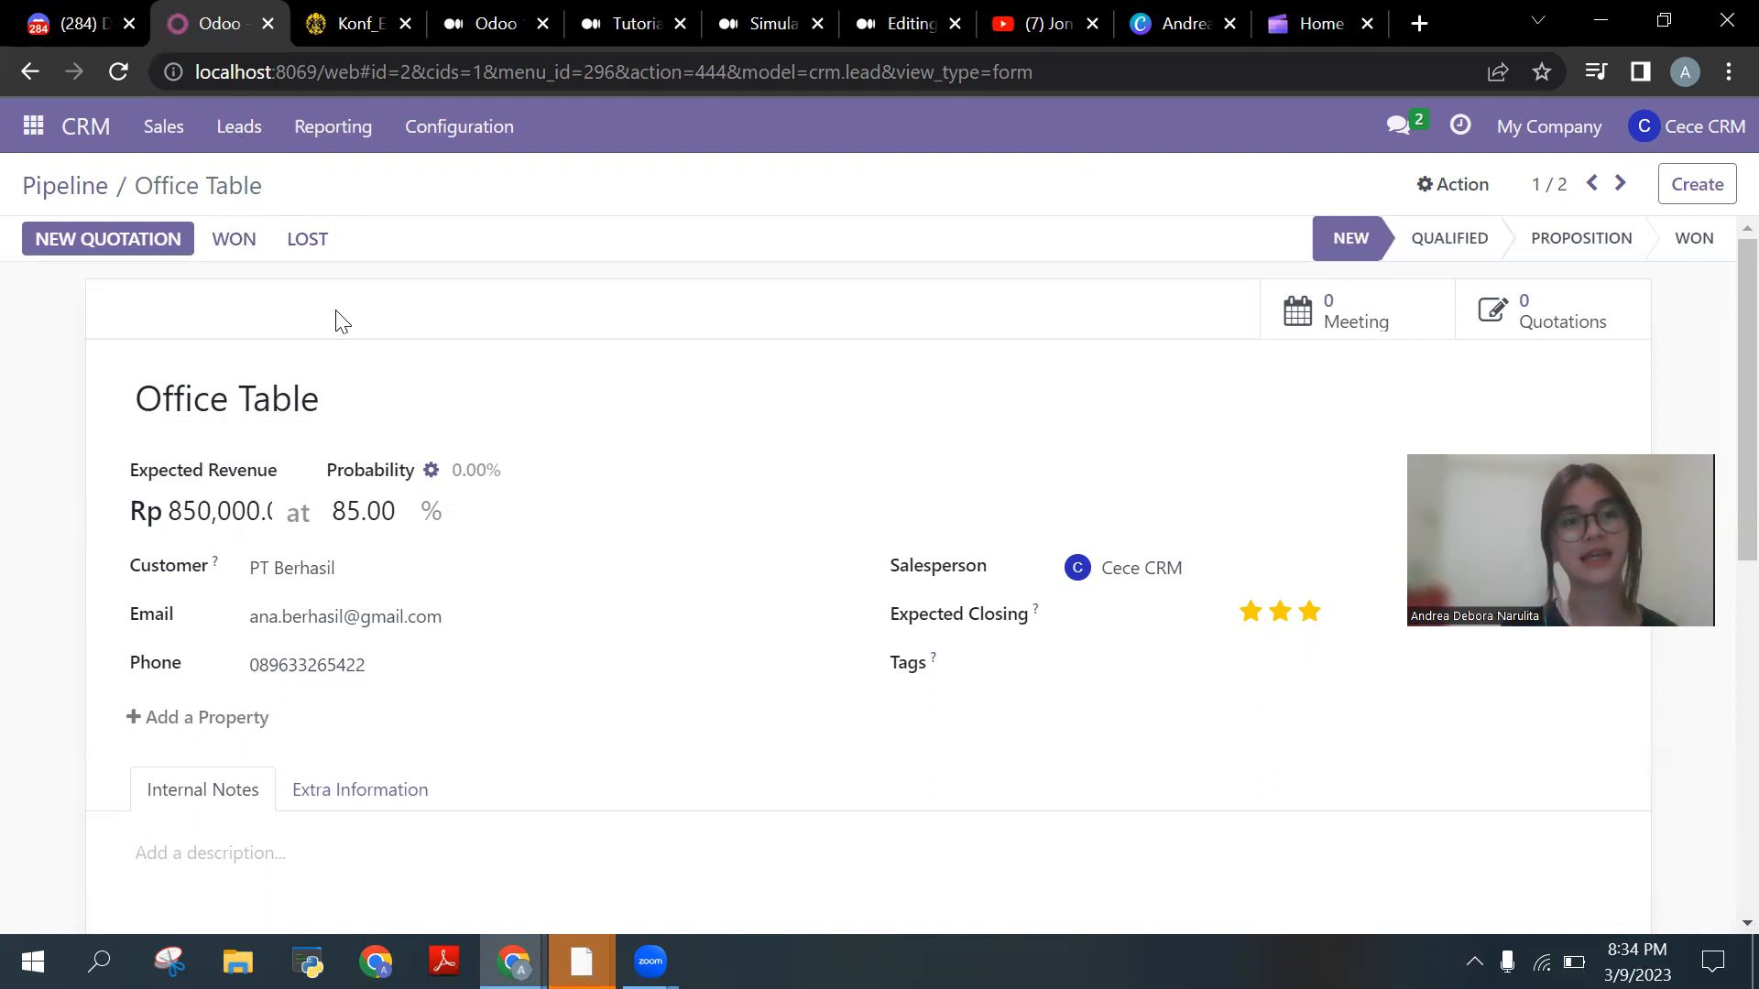
left_click(264, 259)
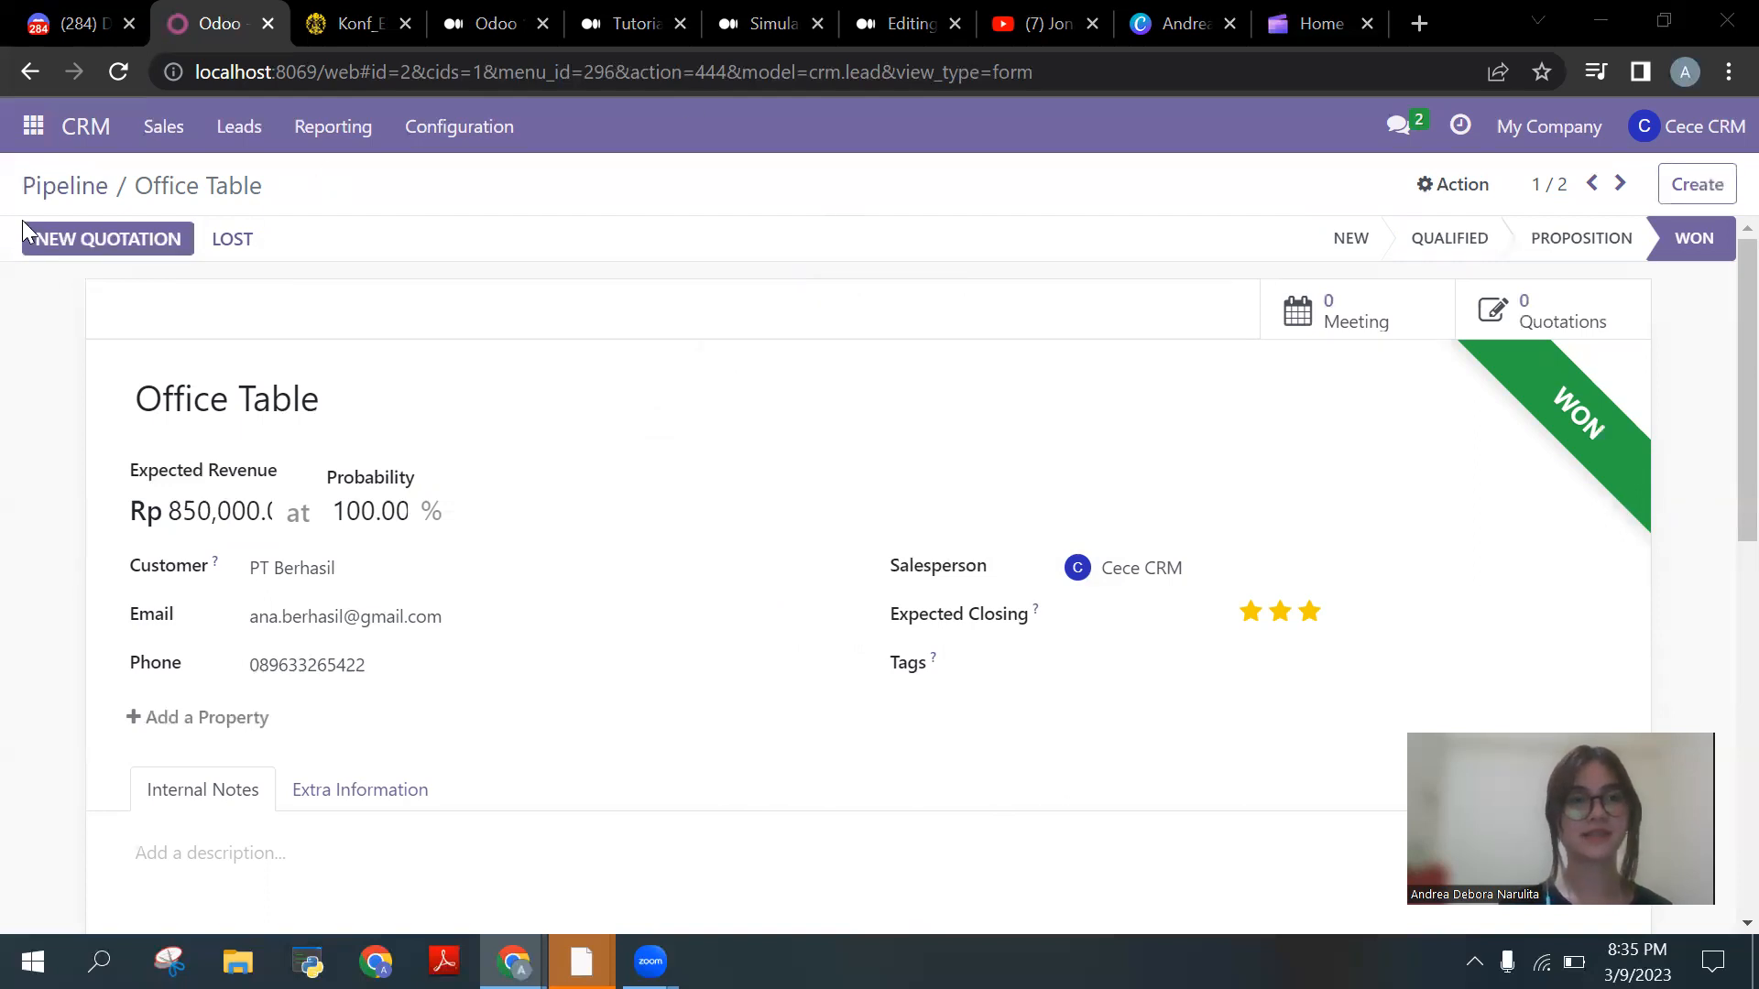
Step: Return to the Pipeline board and open the PT Asik Office Table card
left_click(62, 194)
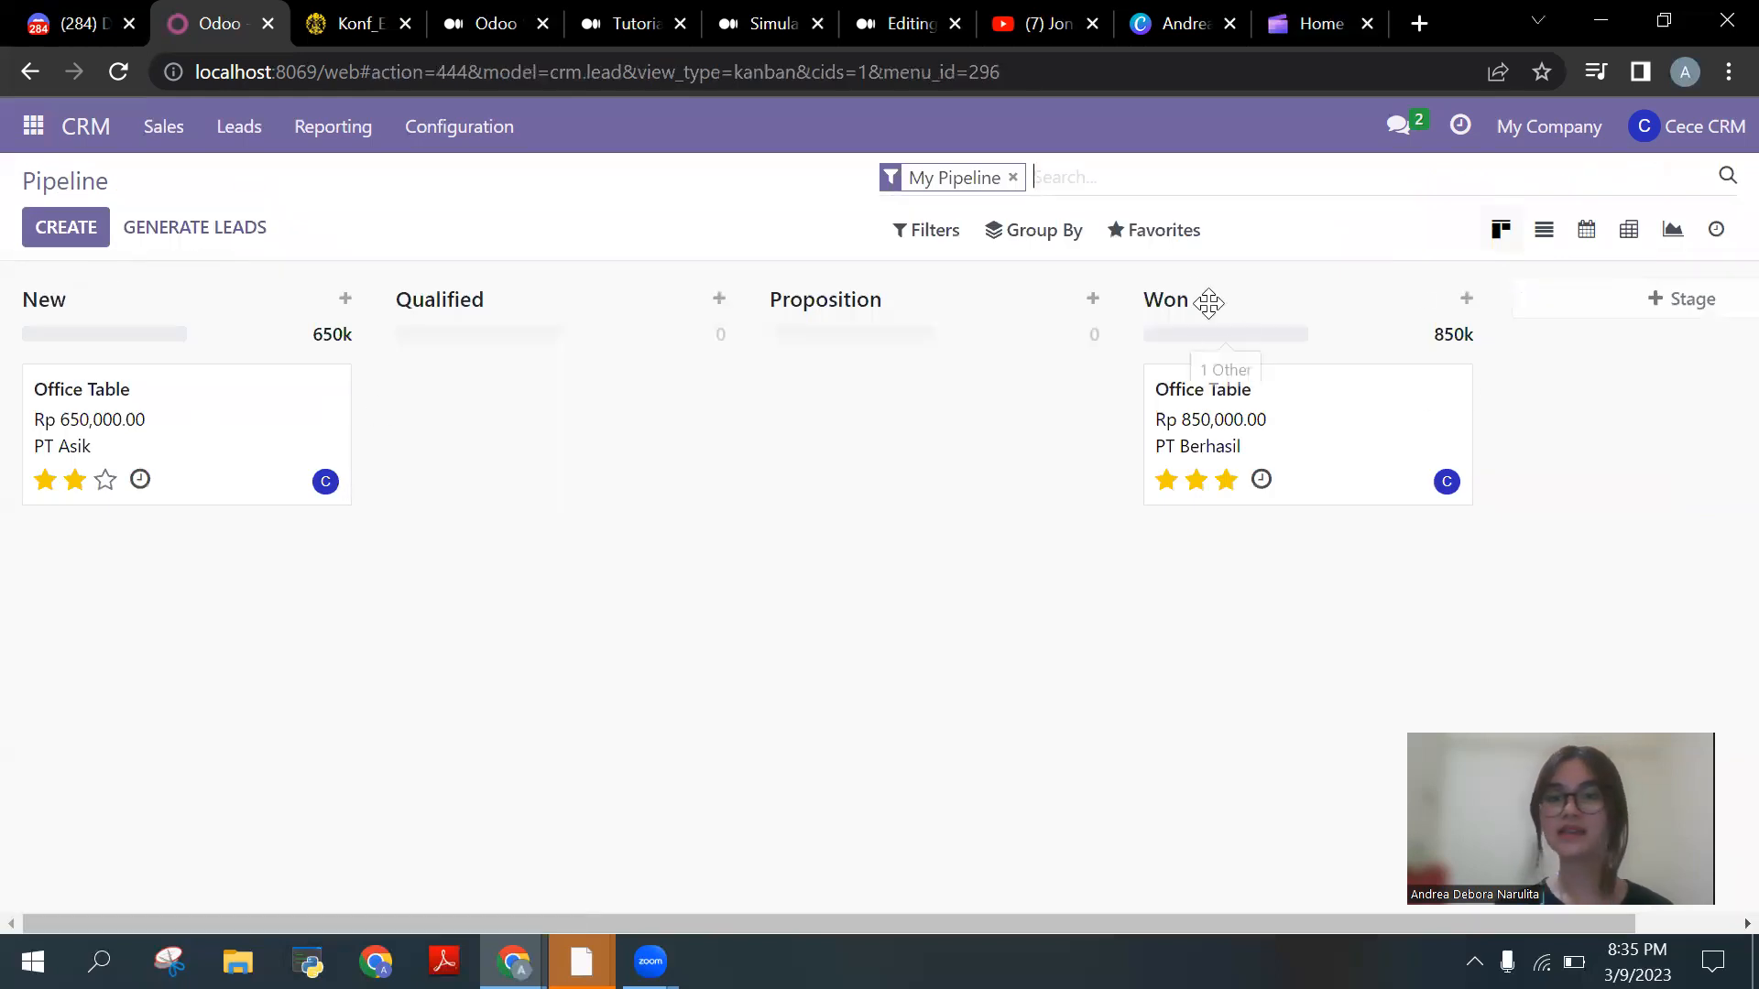
left_click(175, 407)
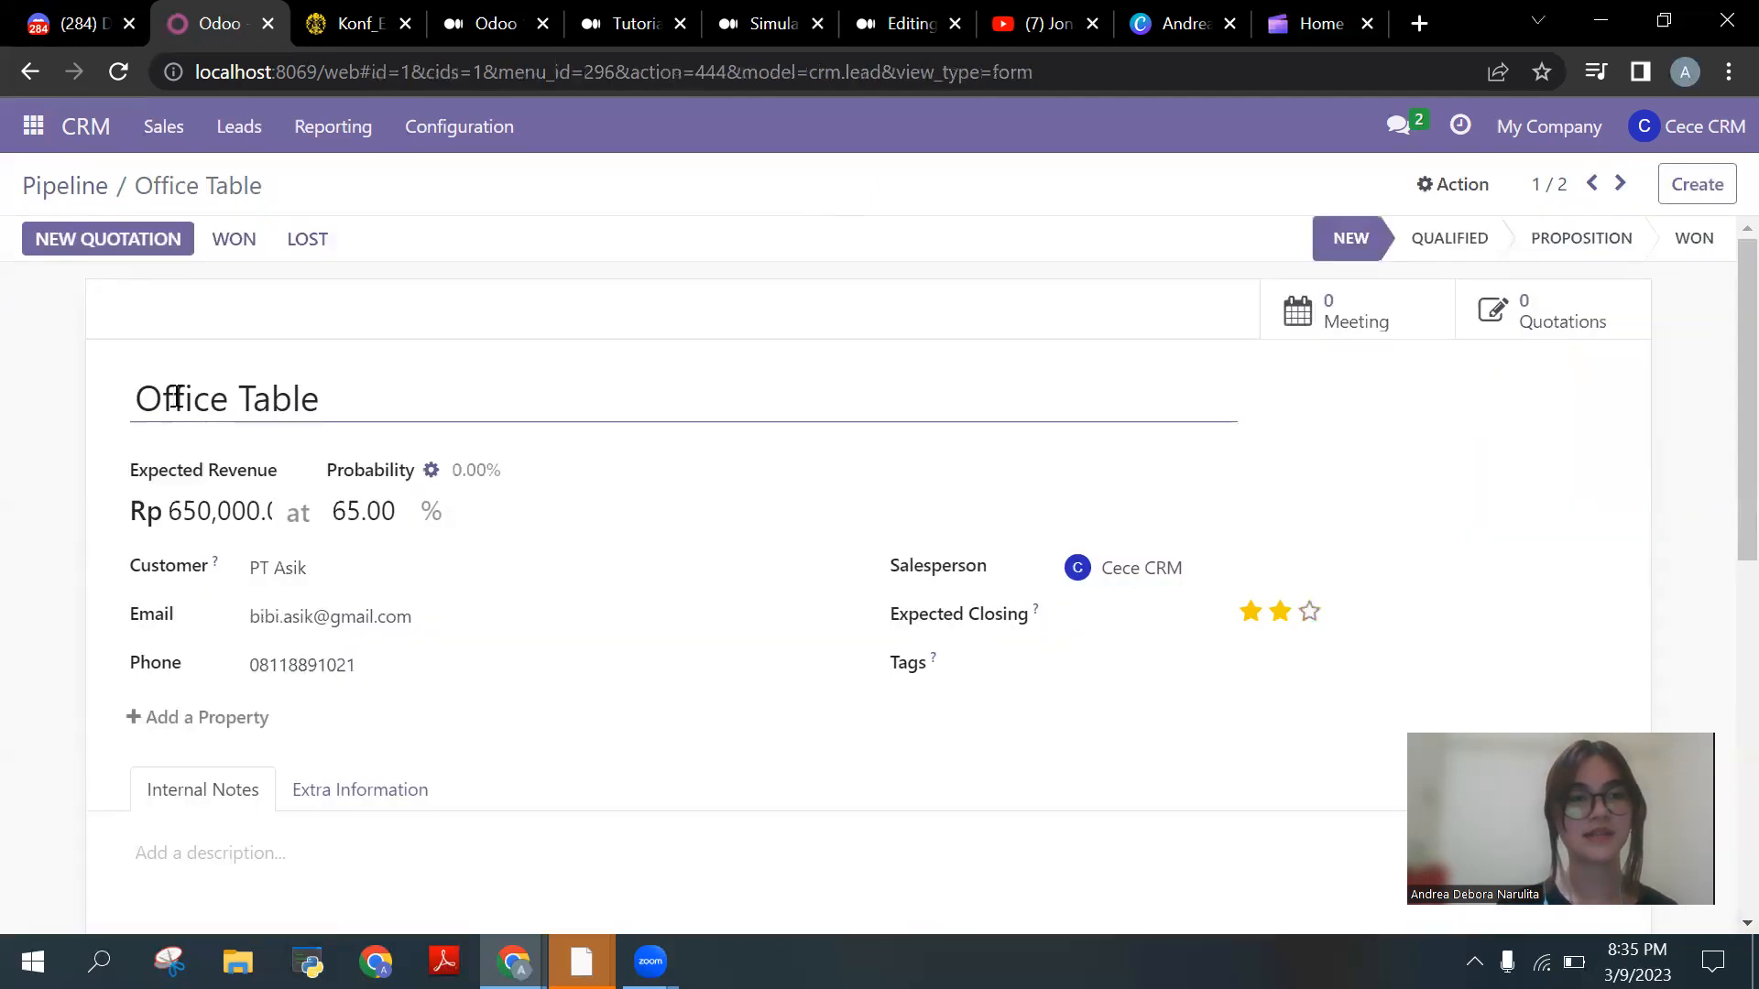
Step: Mark the PT Asik Office Table opportunity lost with new reason 'Not much revenue', then return to the pipeline
left_click(335, 261)
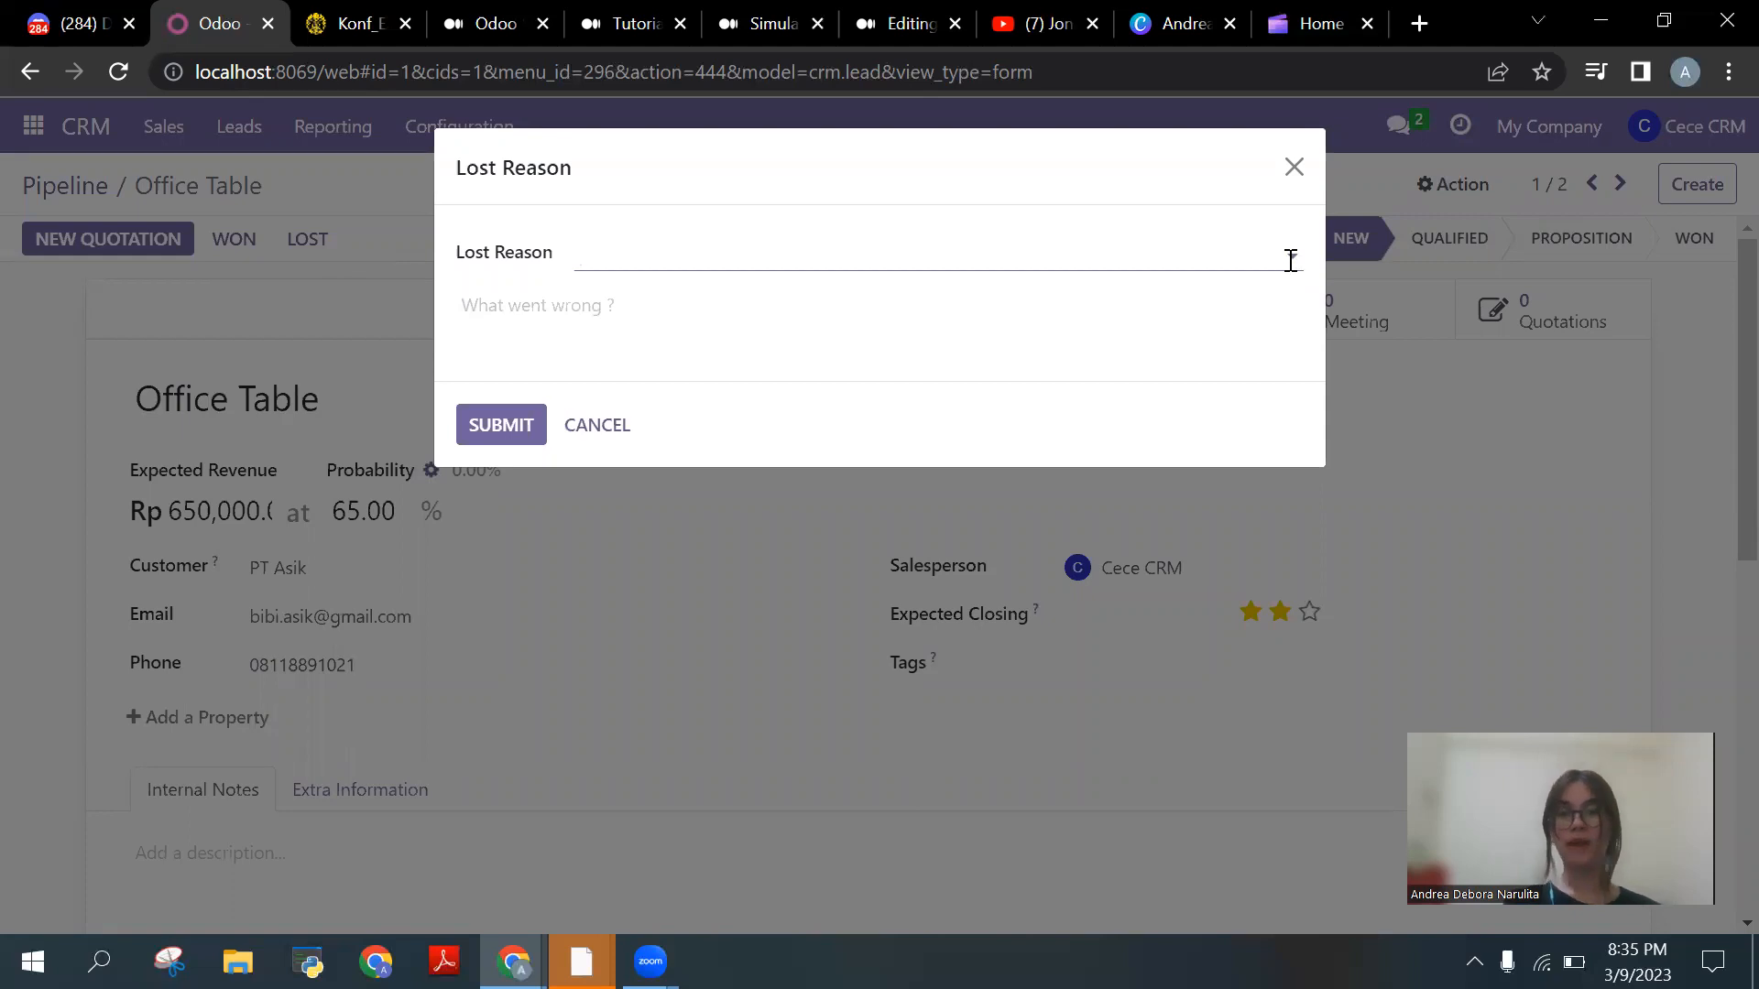
left_click(1288, 258)
left_click(1290, 256)
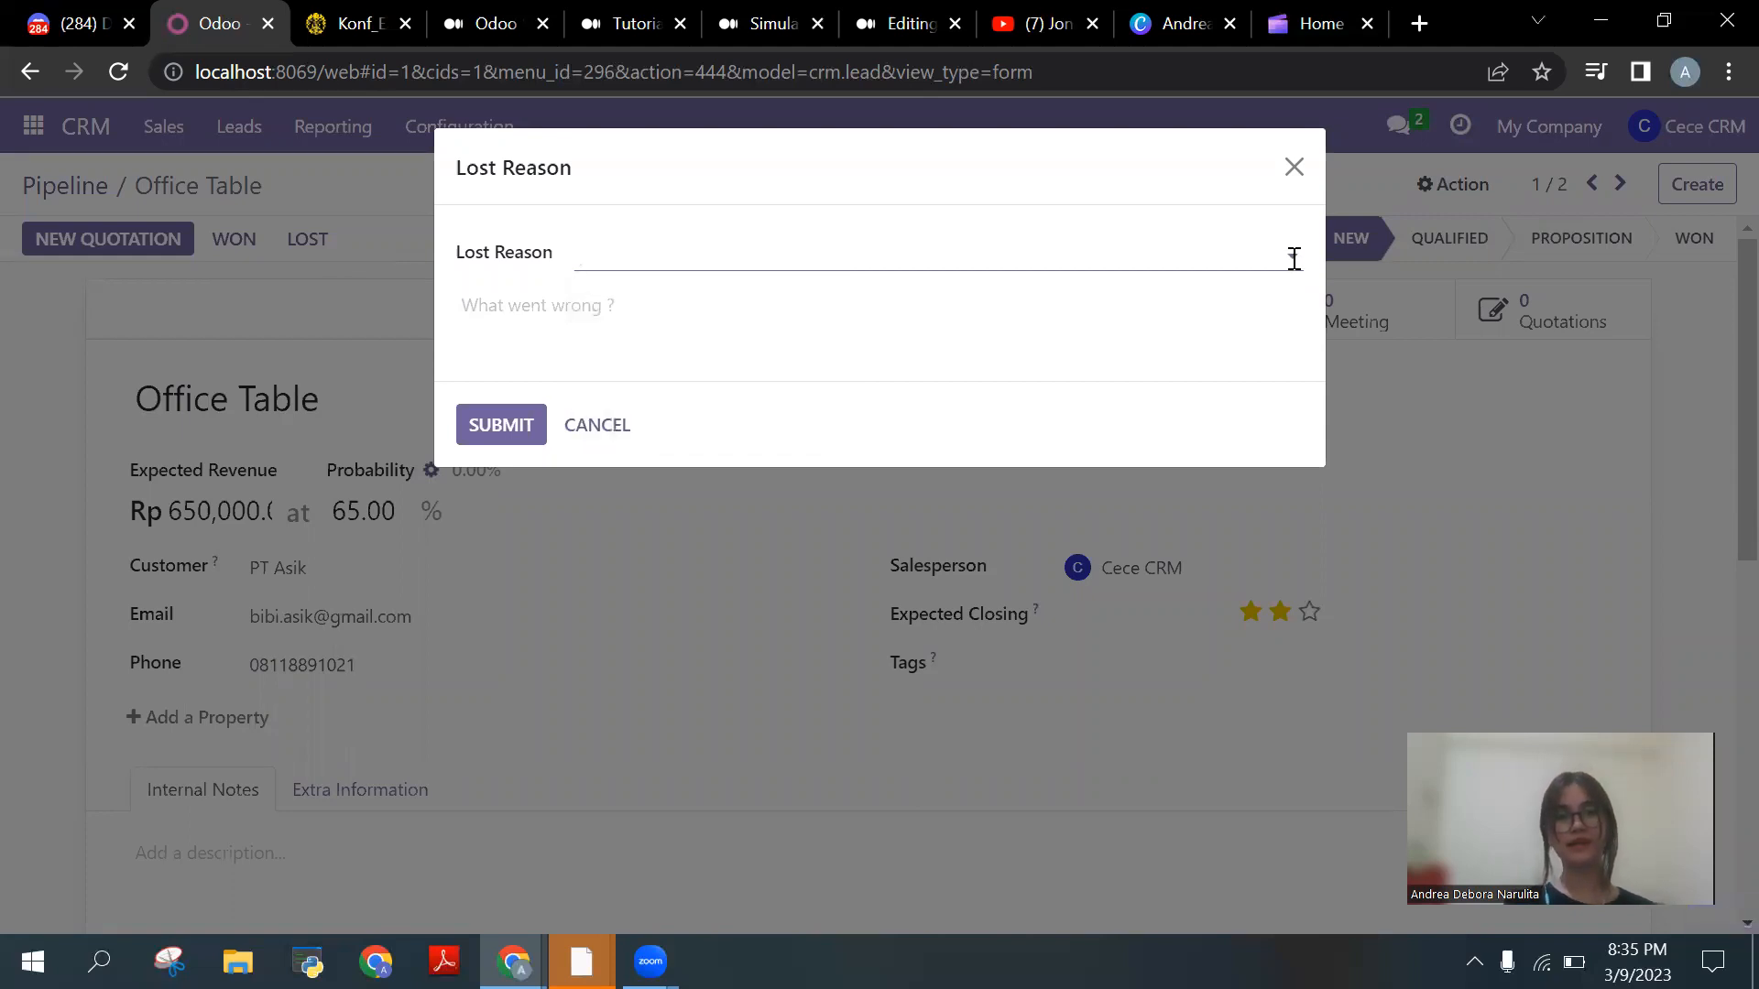
left_click(1166, 246)
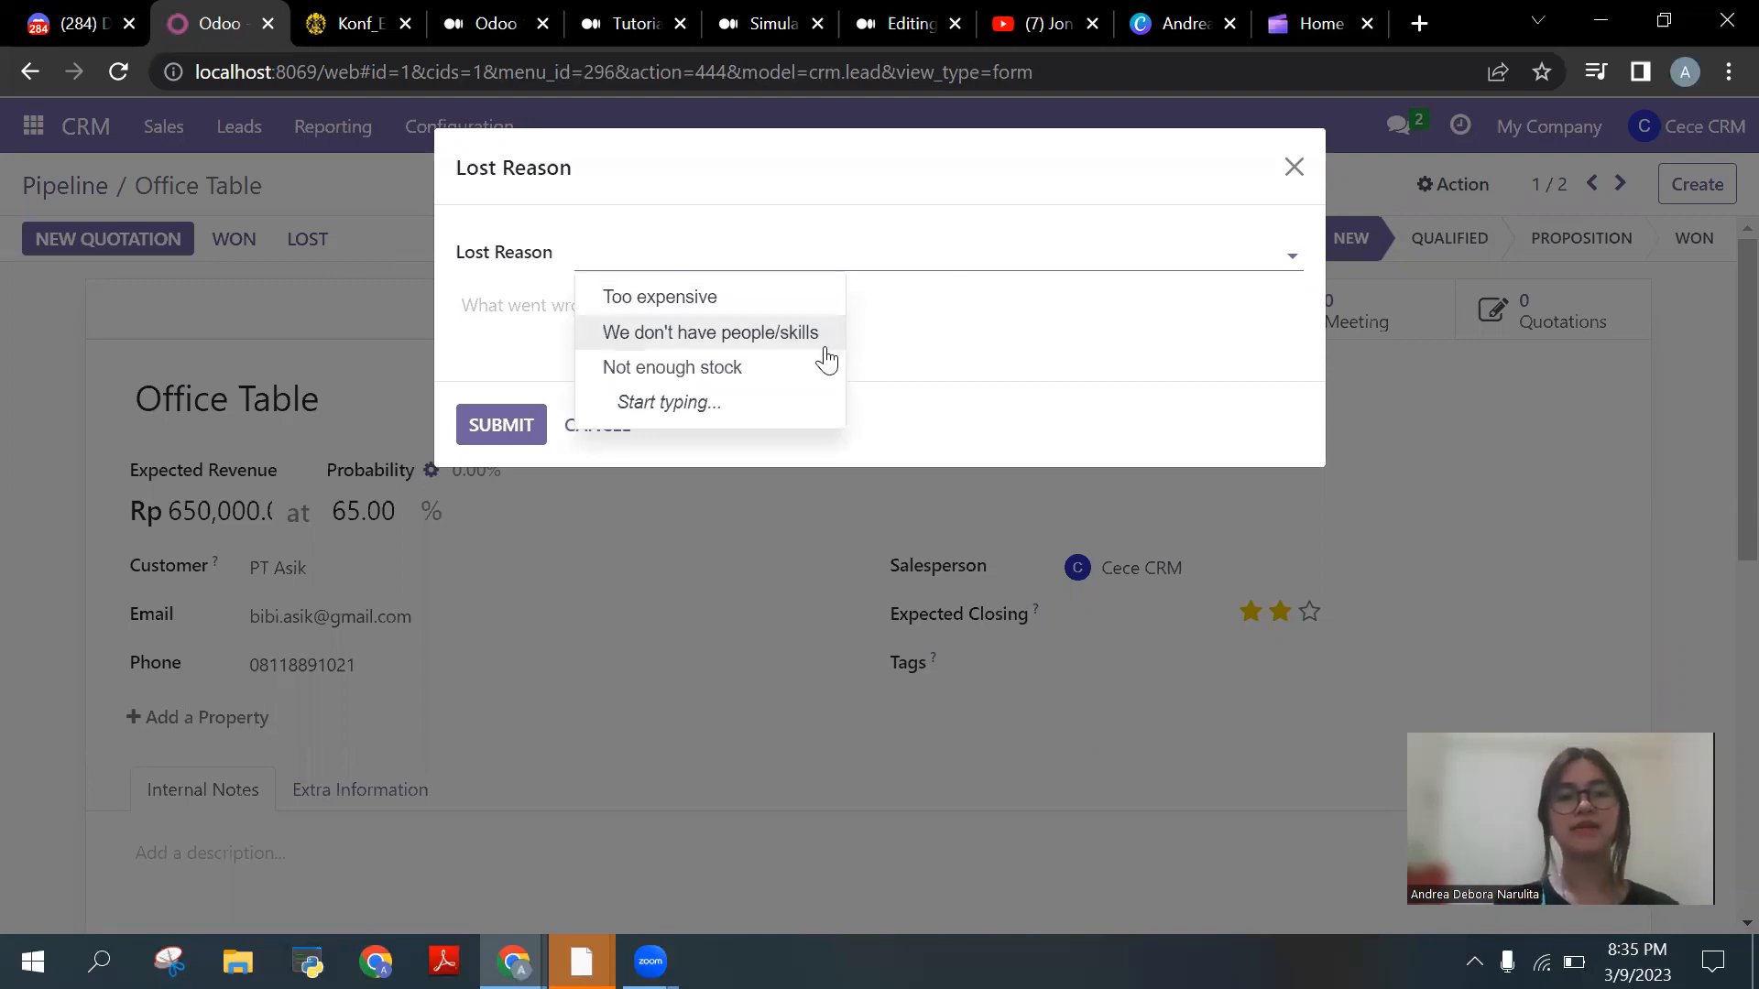
left_click(988, 257)
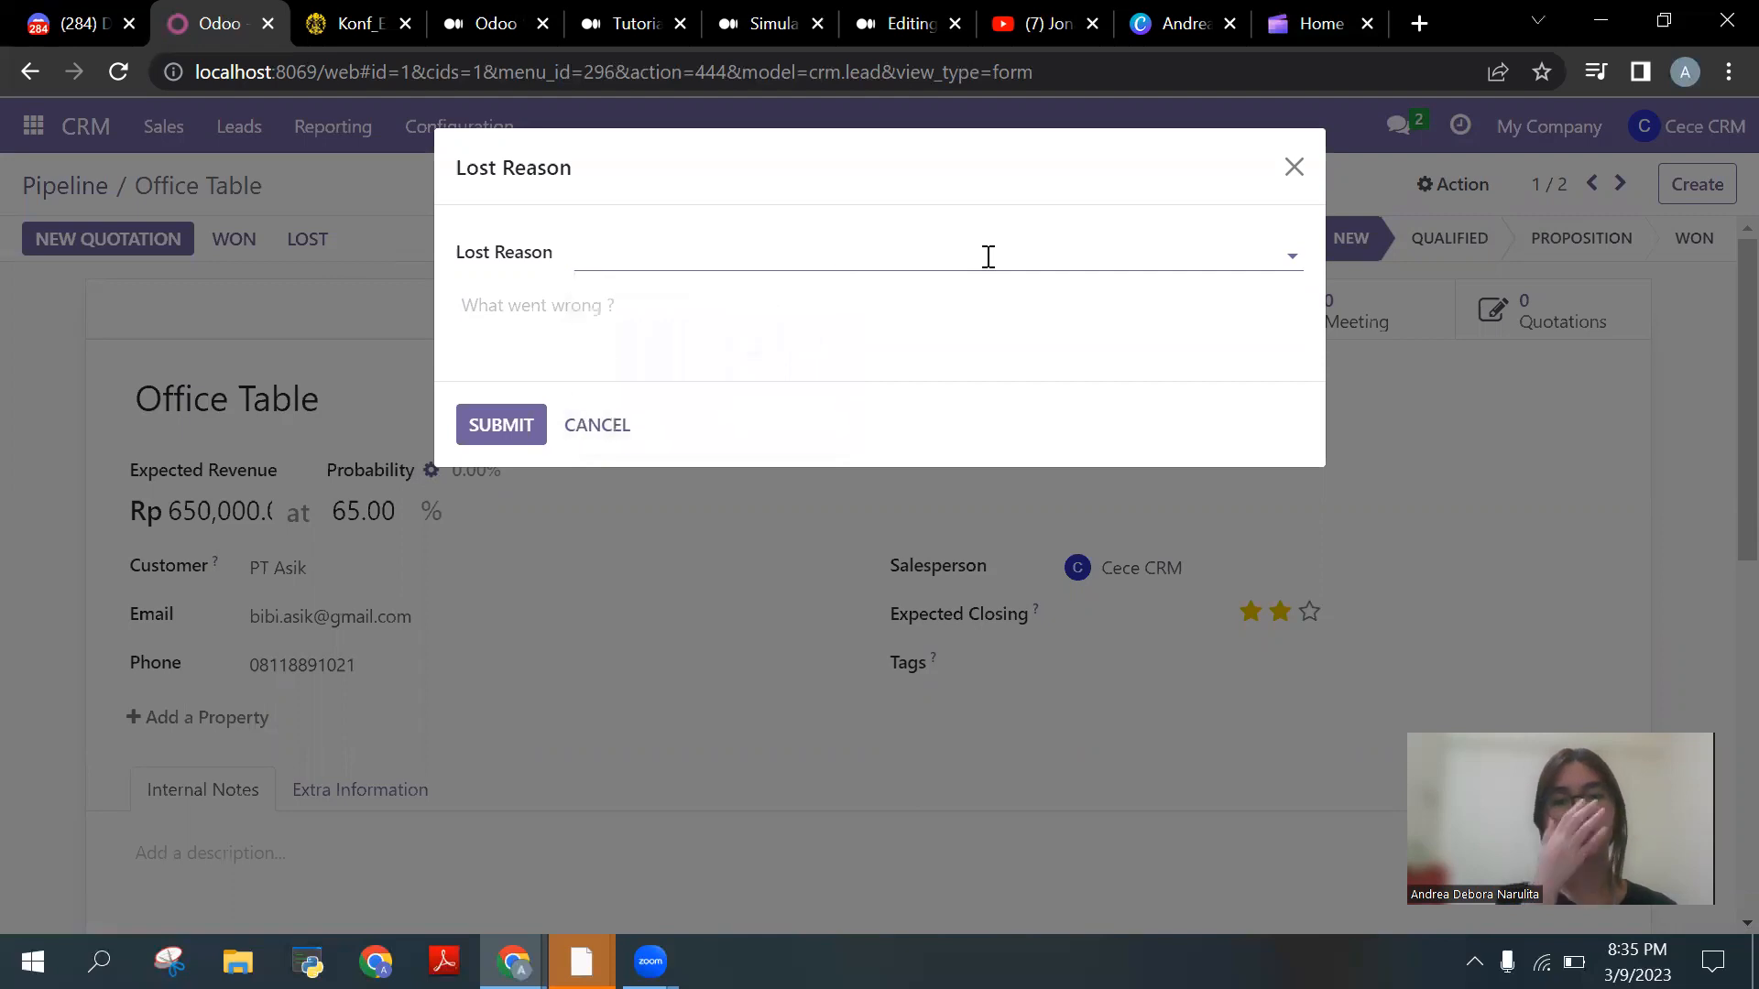
left_click(988, 256)
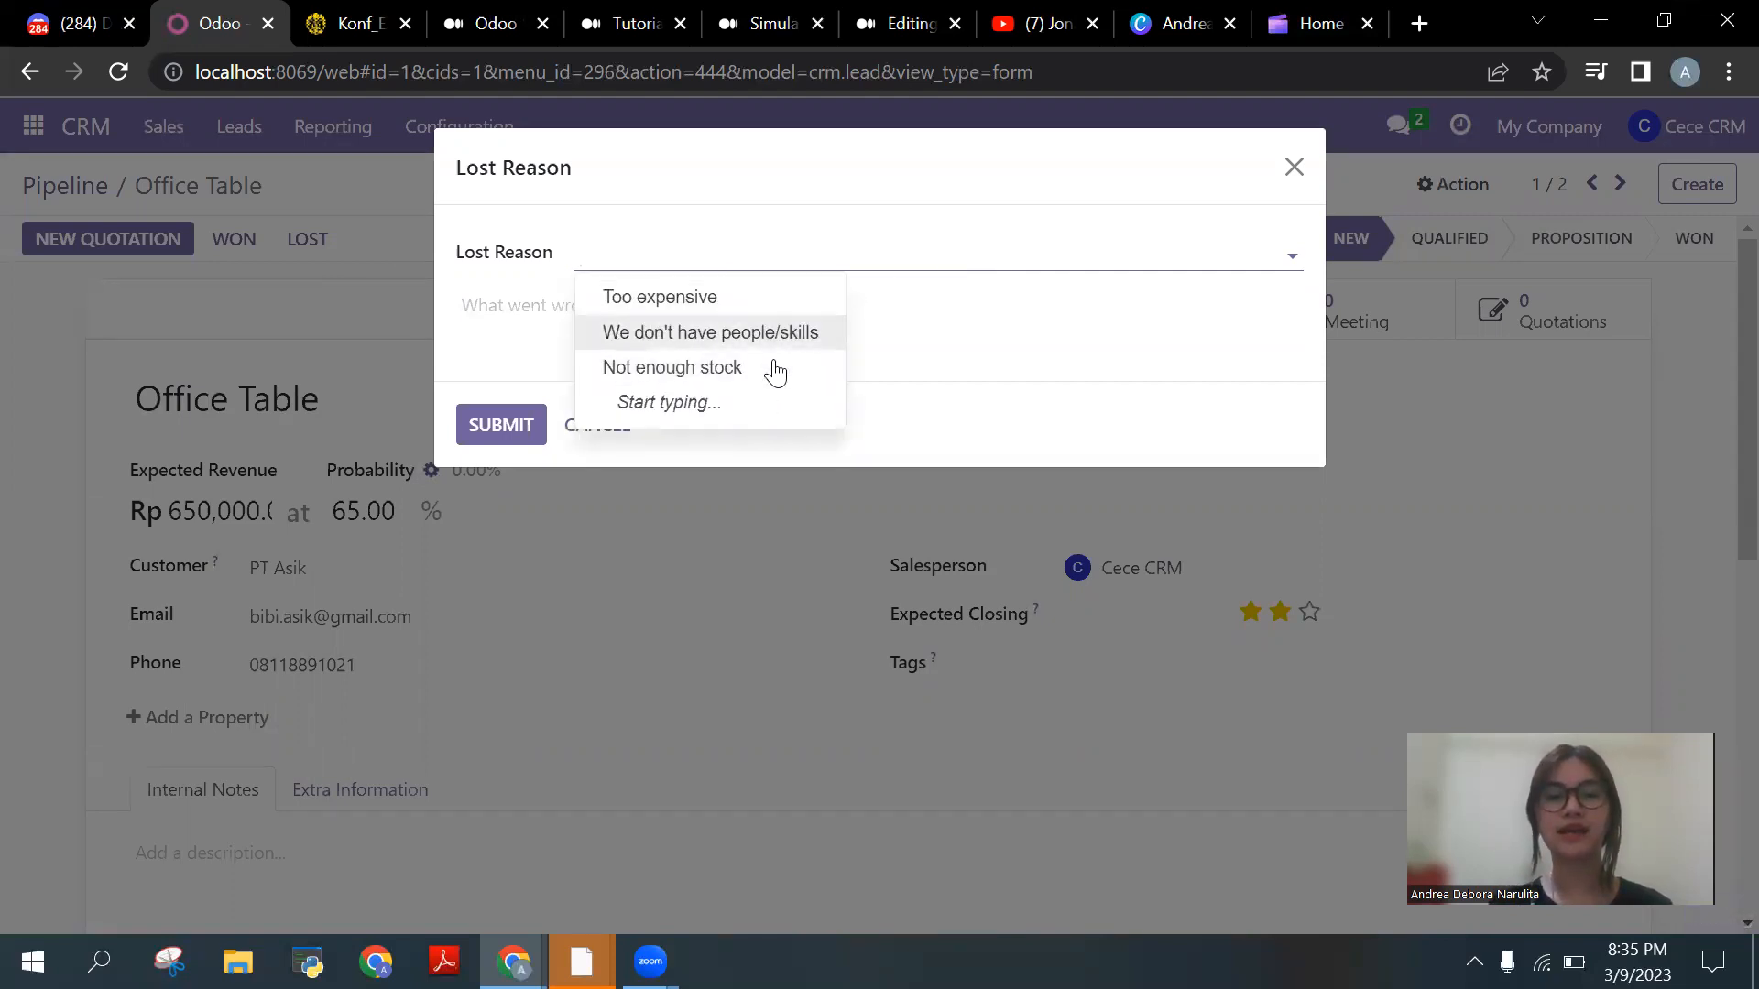
left_click(877, 256)
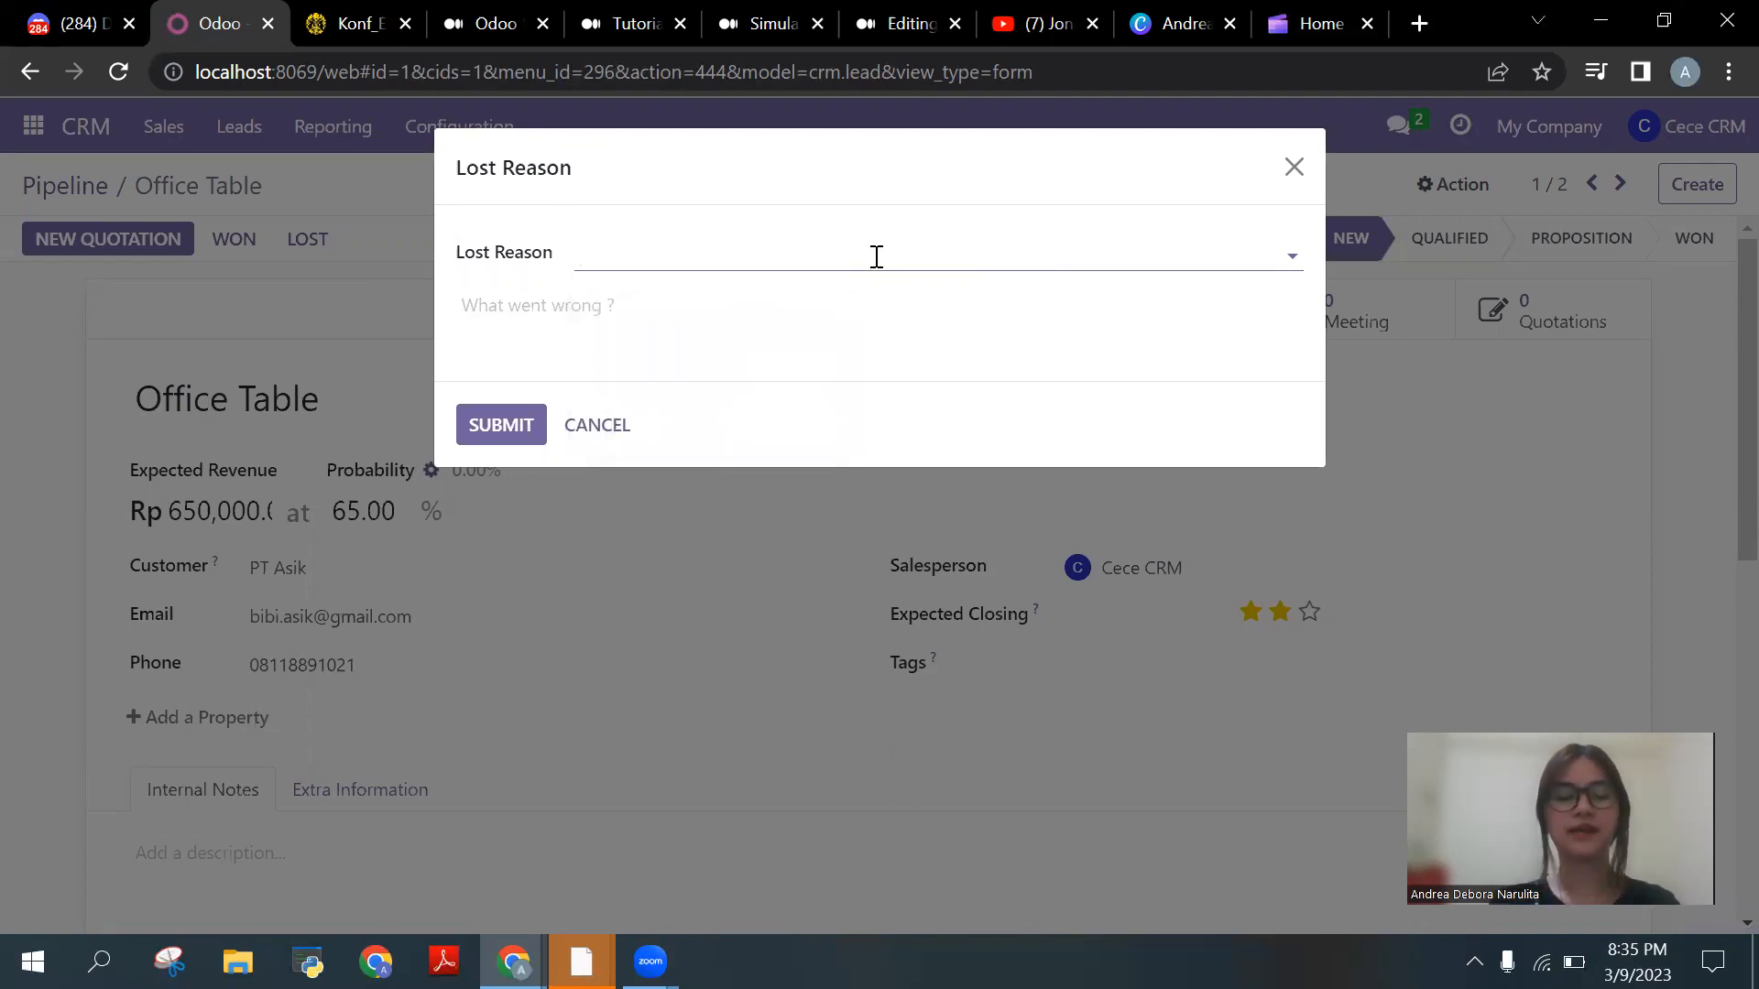
type("Not much revenue")
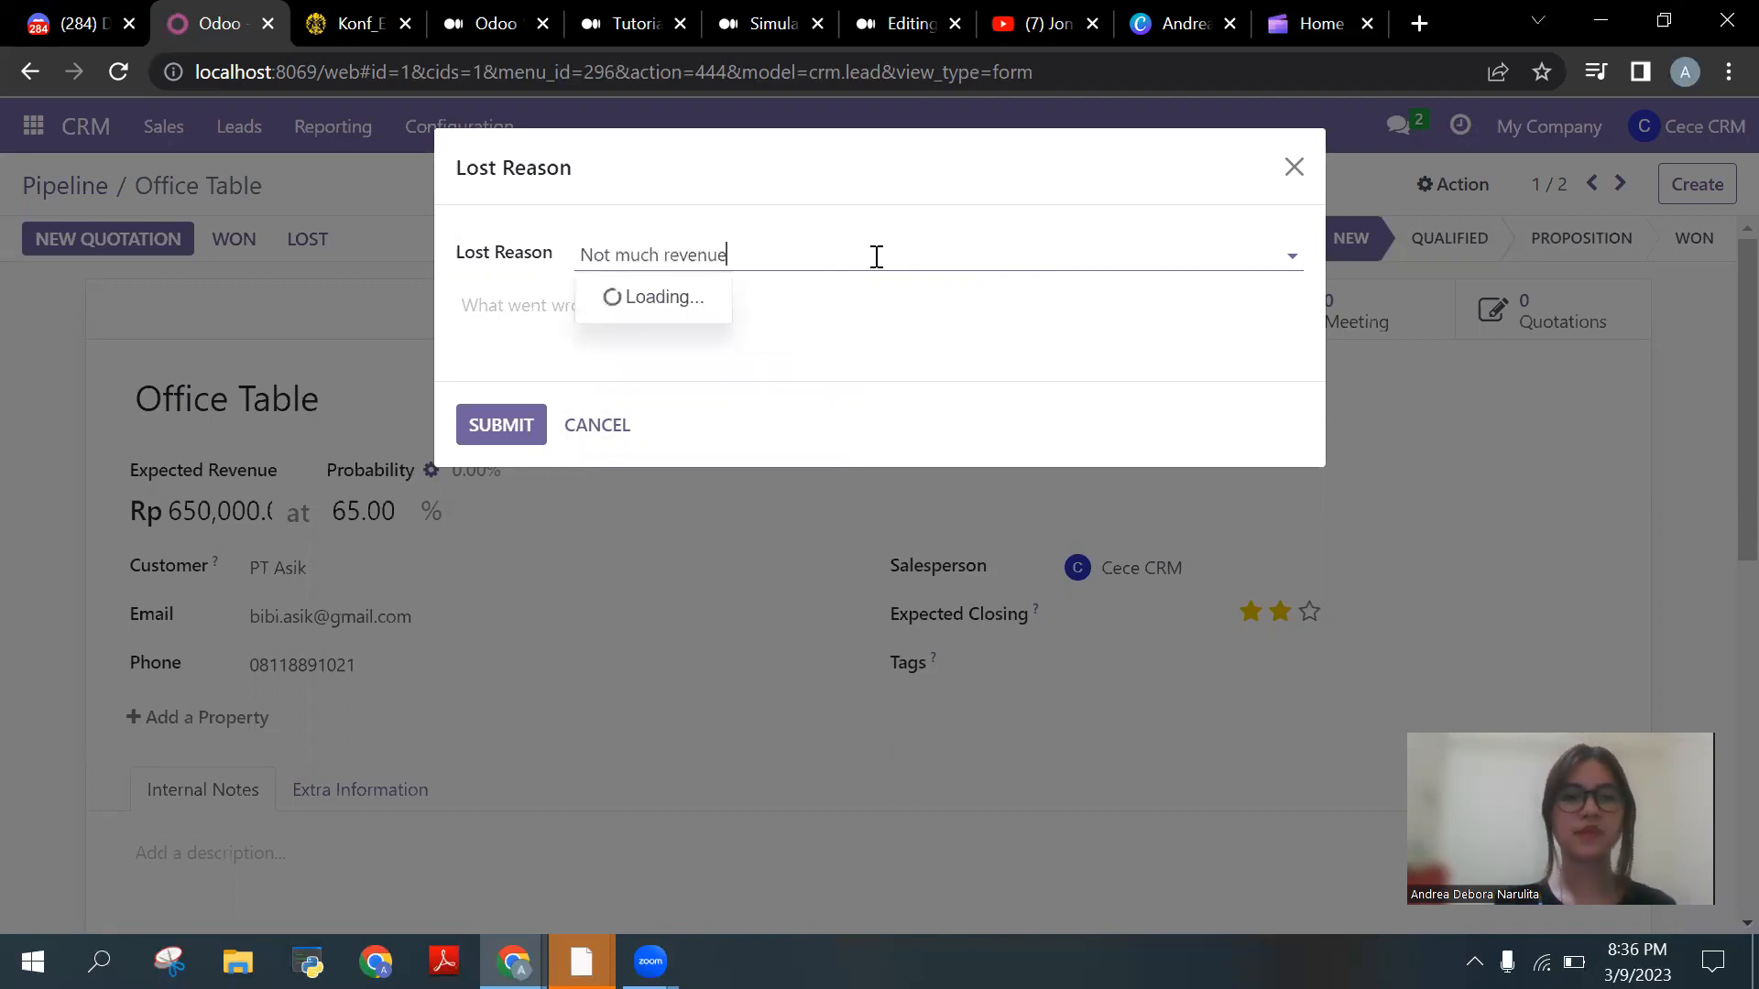
left_click(517, 425)
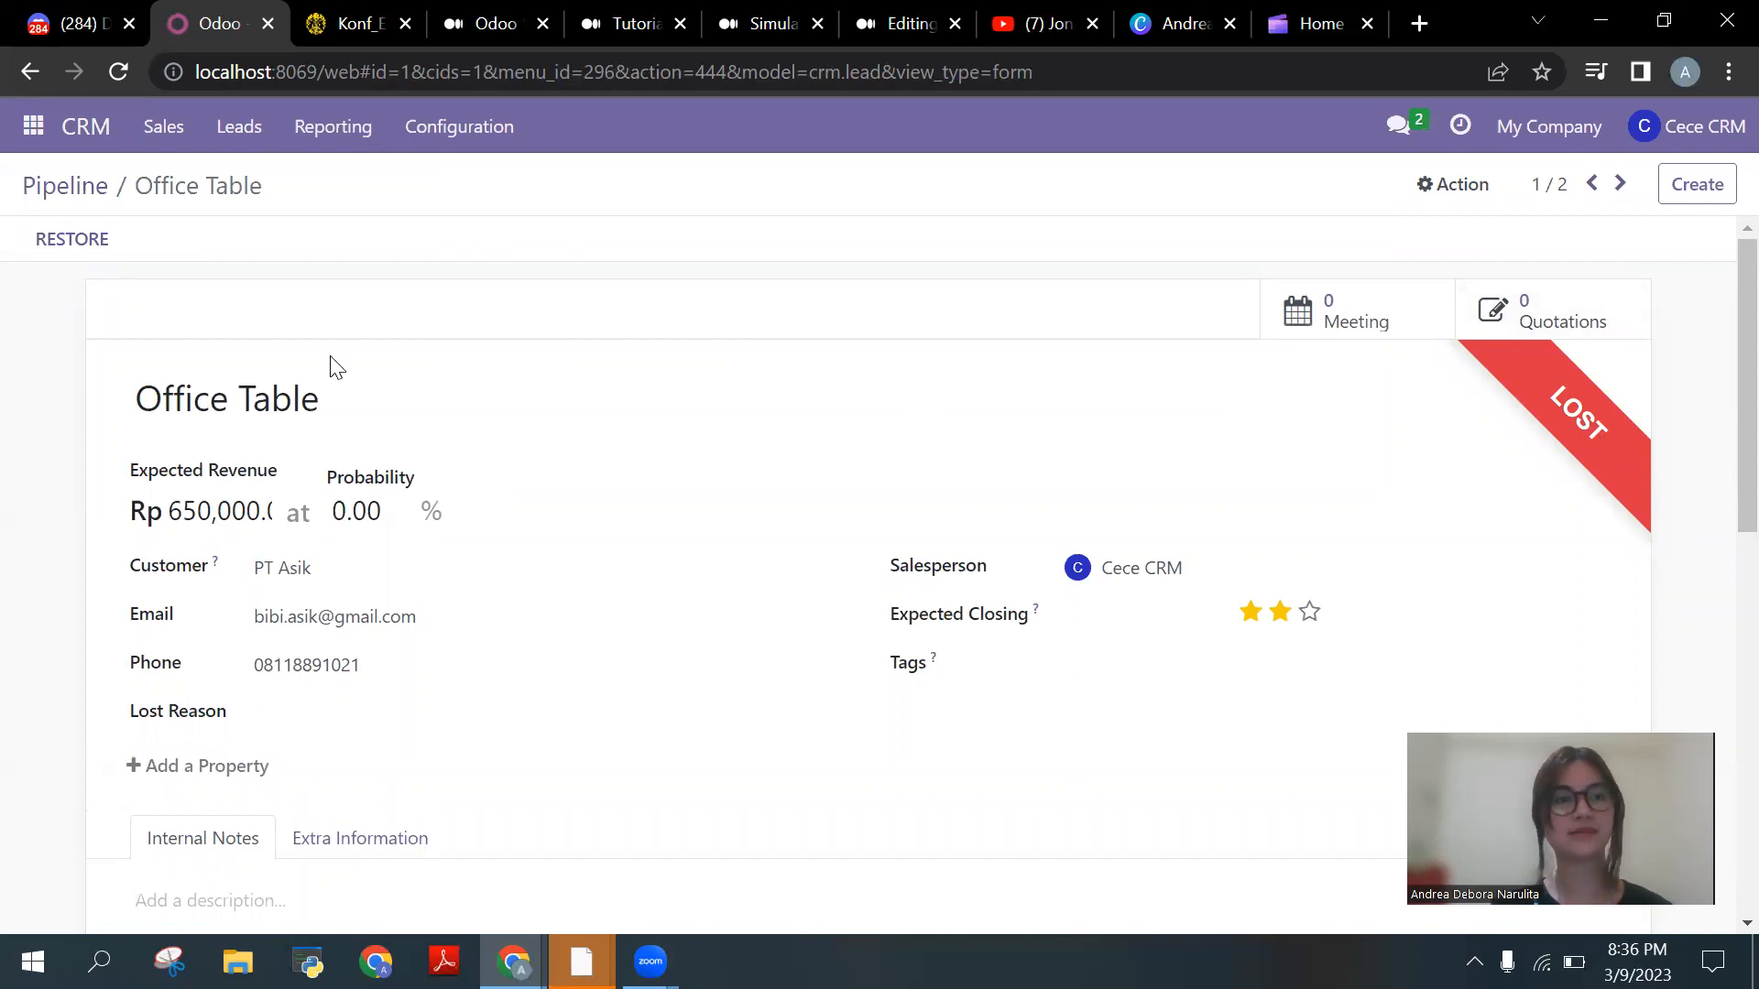
left_click(84, 195)
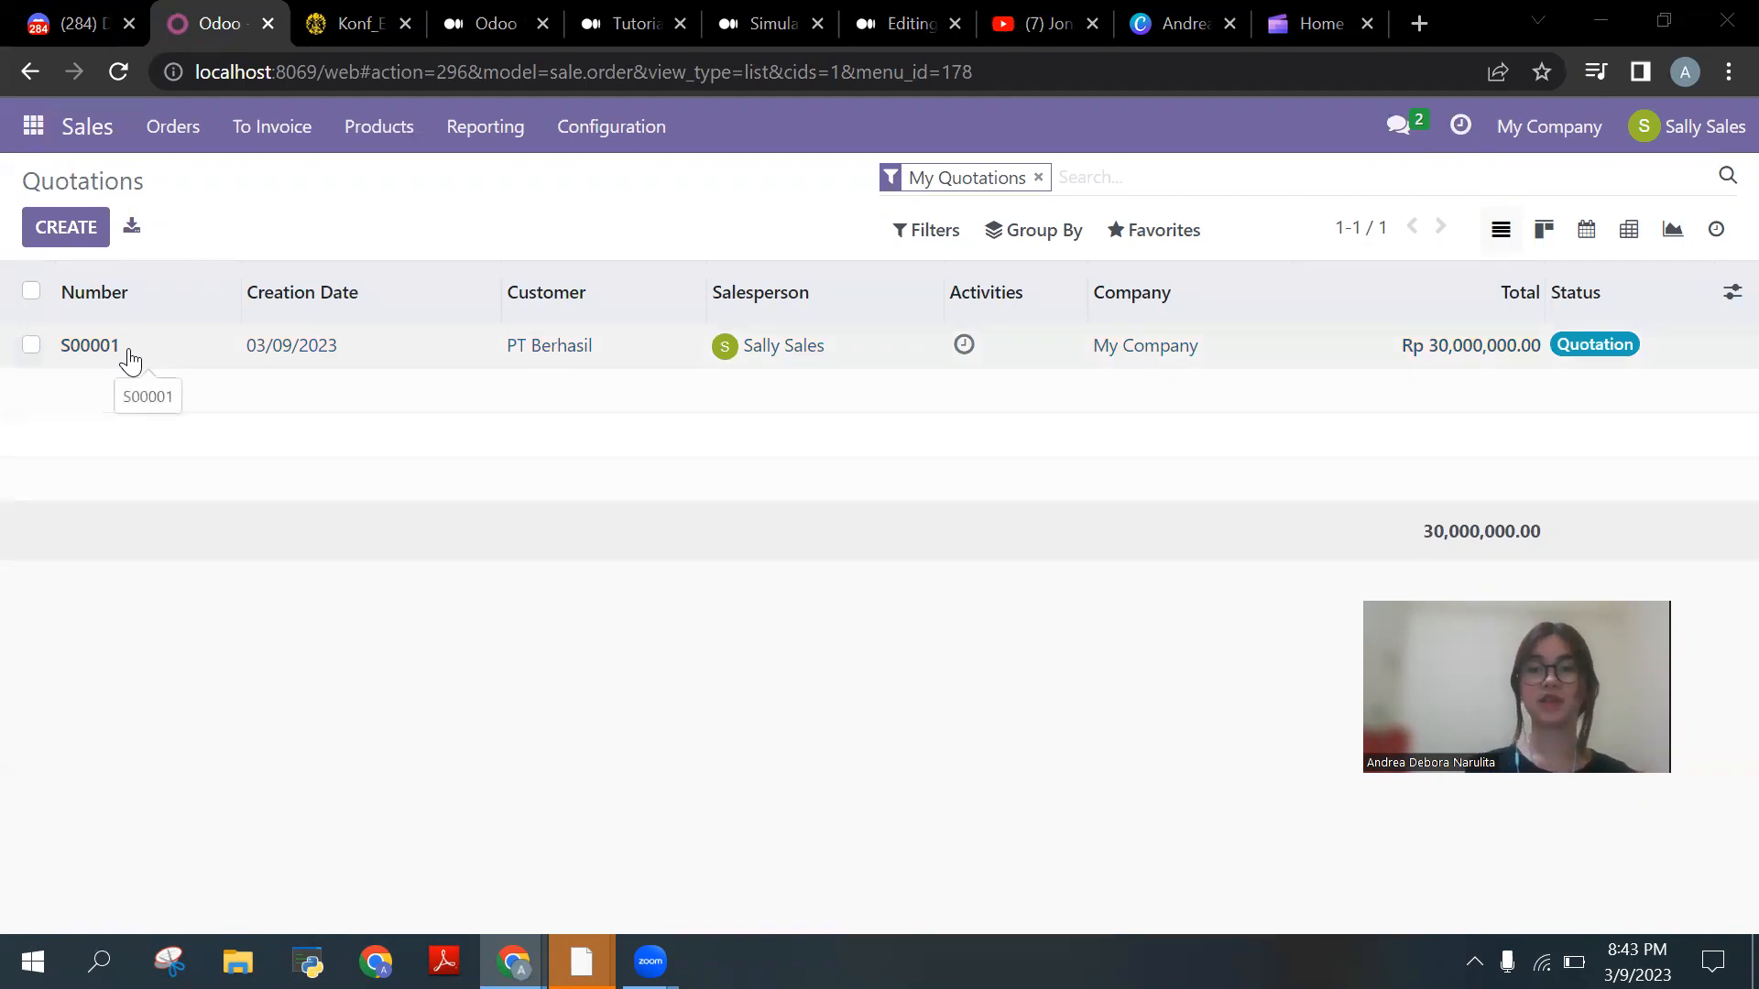
Step: Open quotation S00001 and review its 15 Office Tables at 2,000,000.00 each
left_click(129, 361)
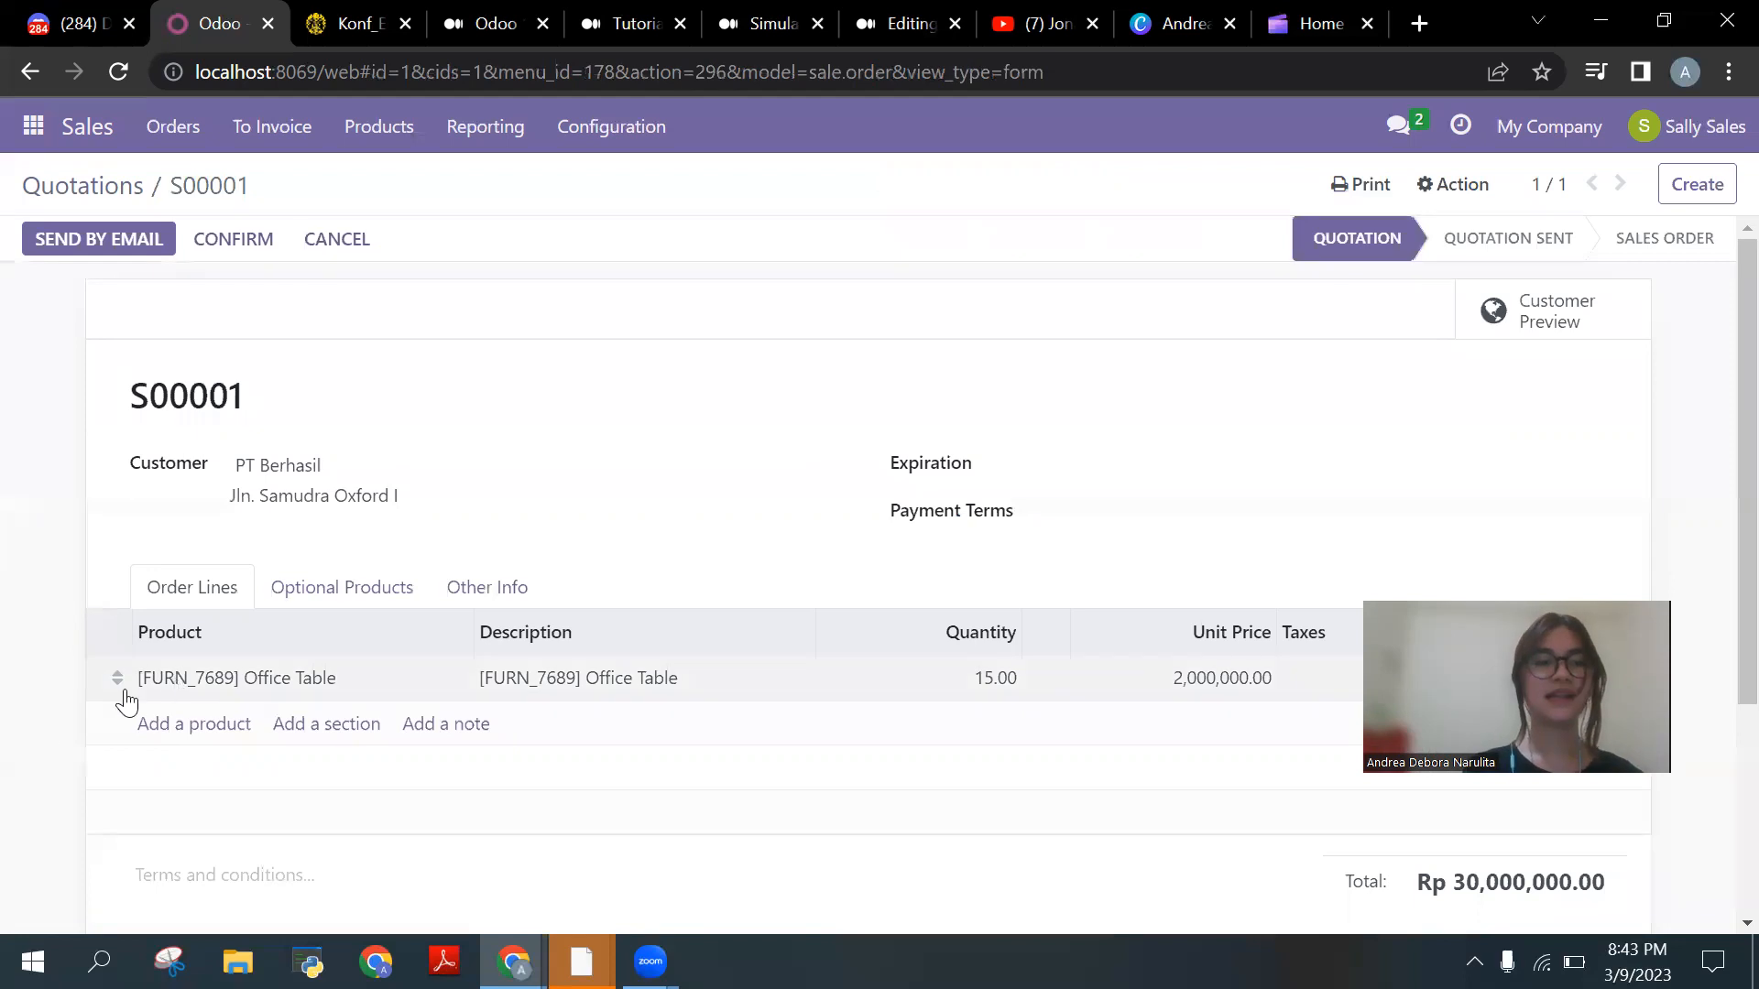
scroll(35, 731, "down", 2)
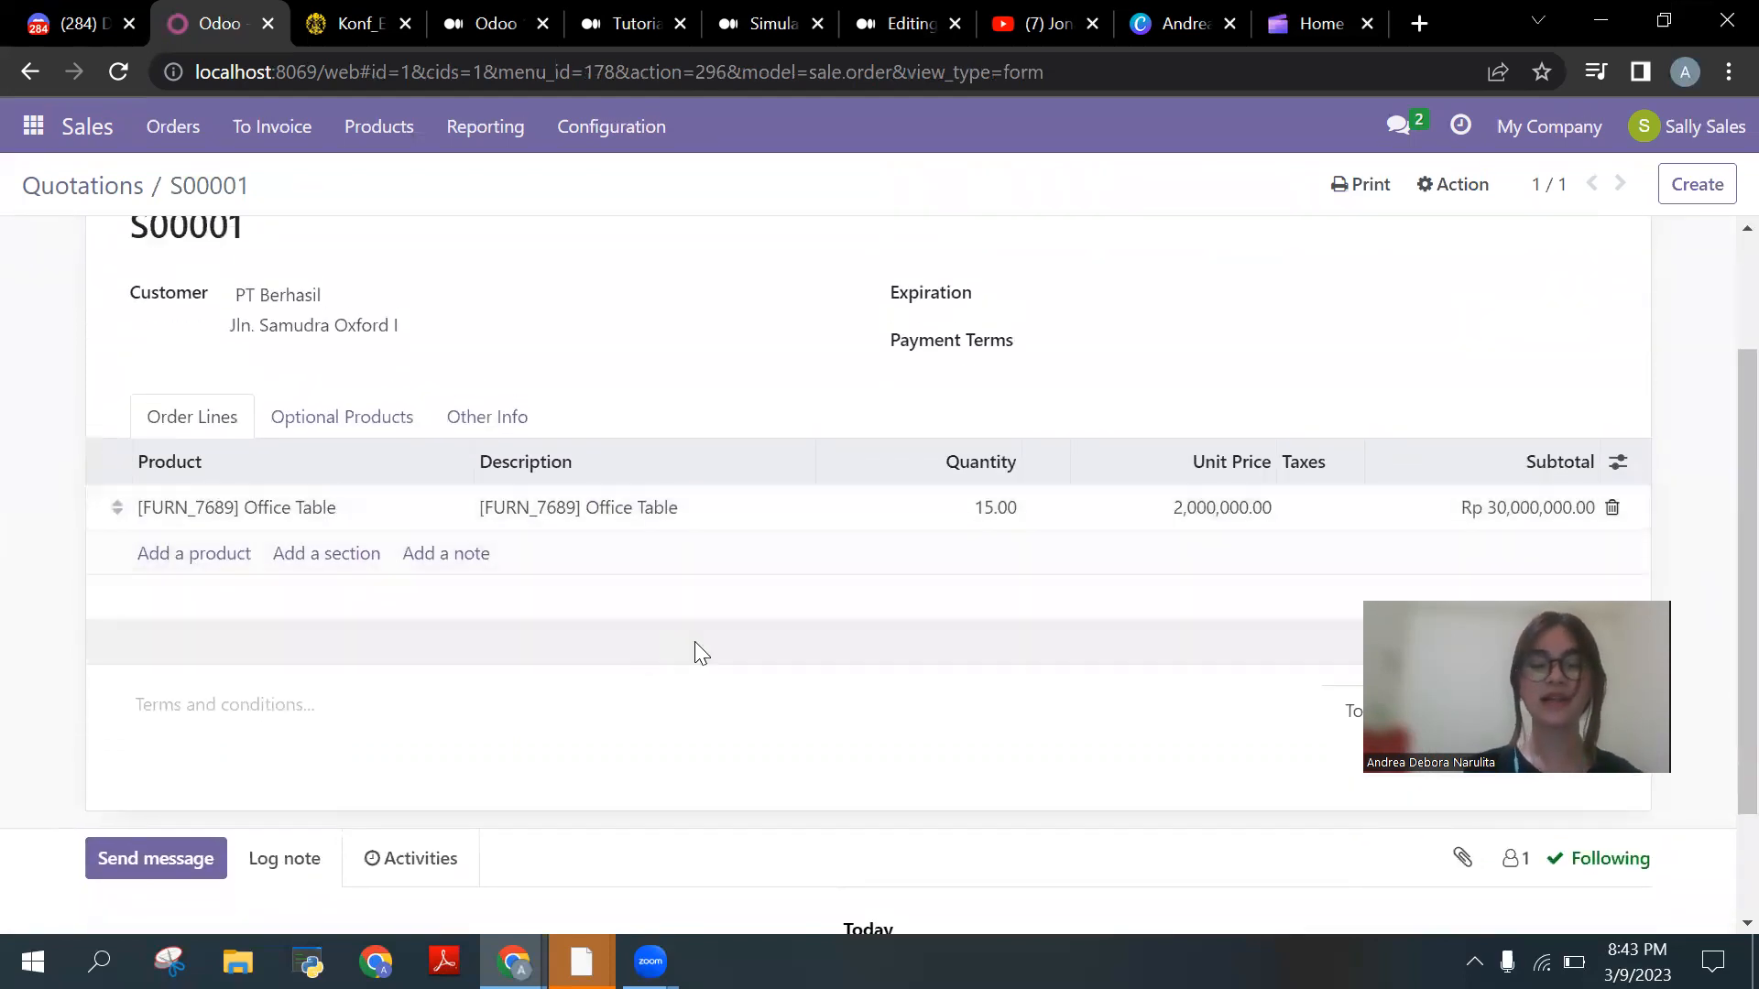
scroll(694, 643, "up", 2)
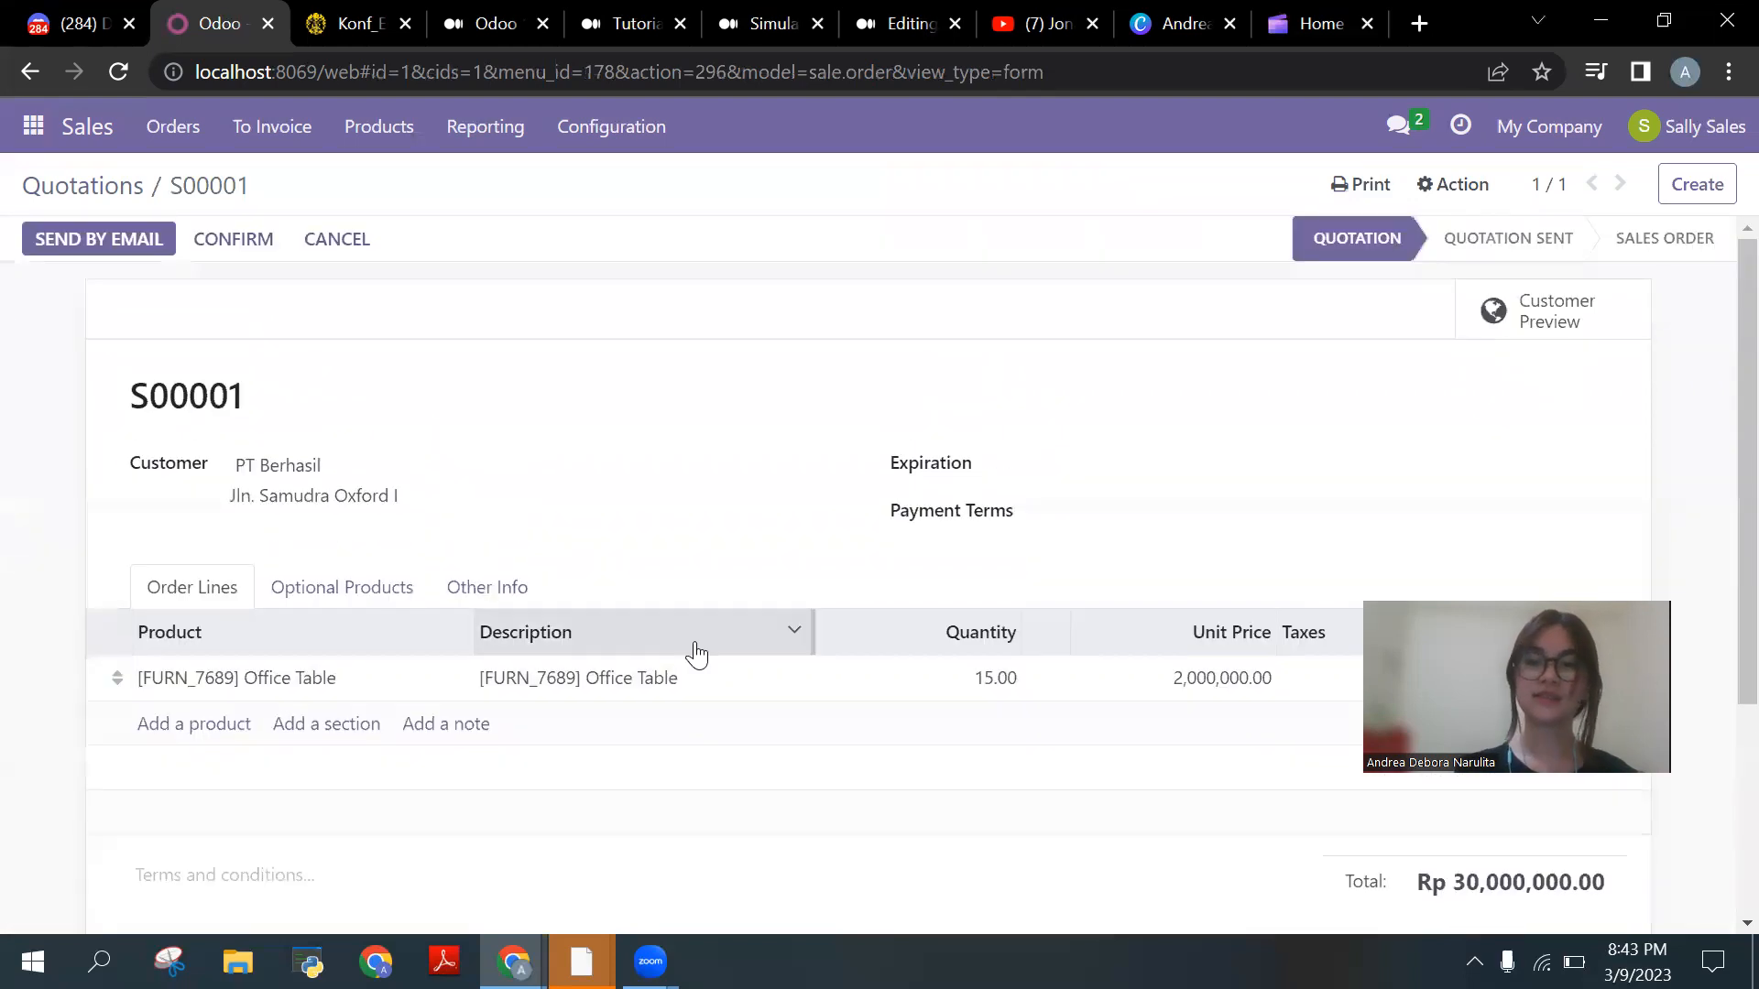
left_click_drag(1562, 597, 1576, 392)
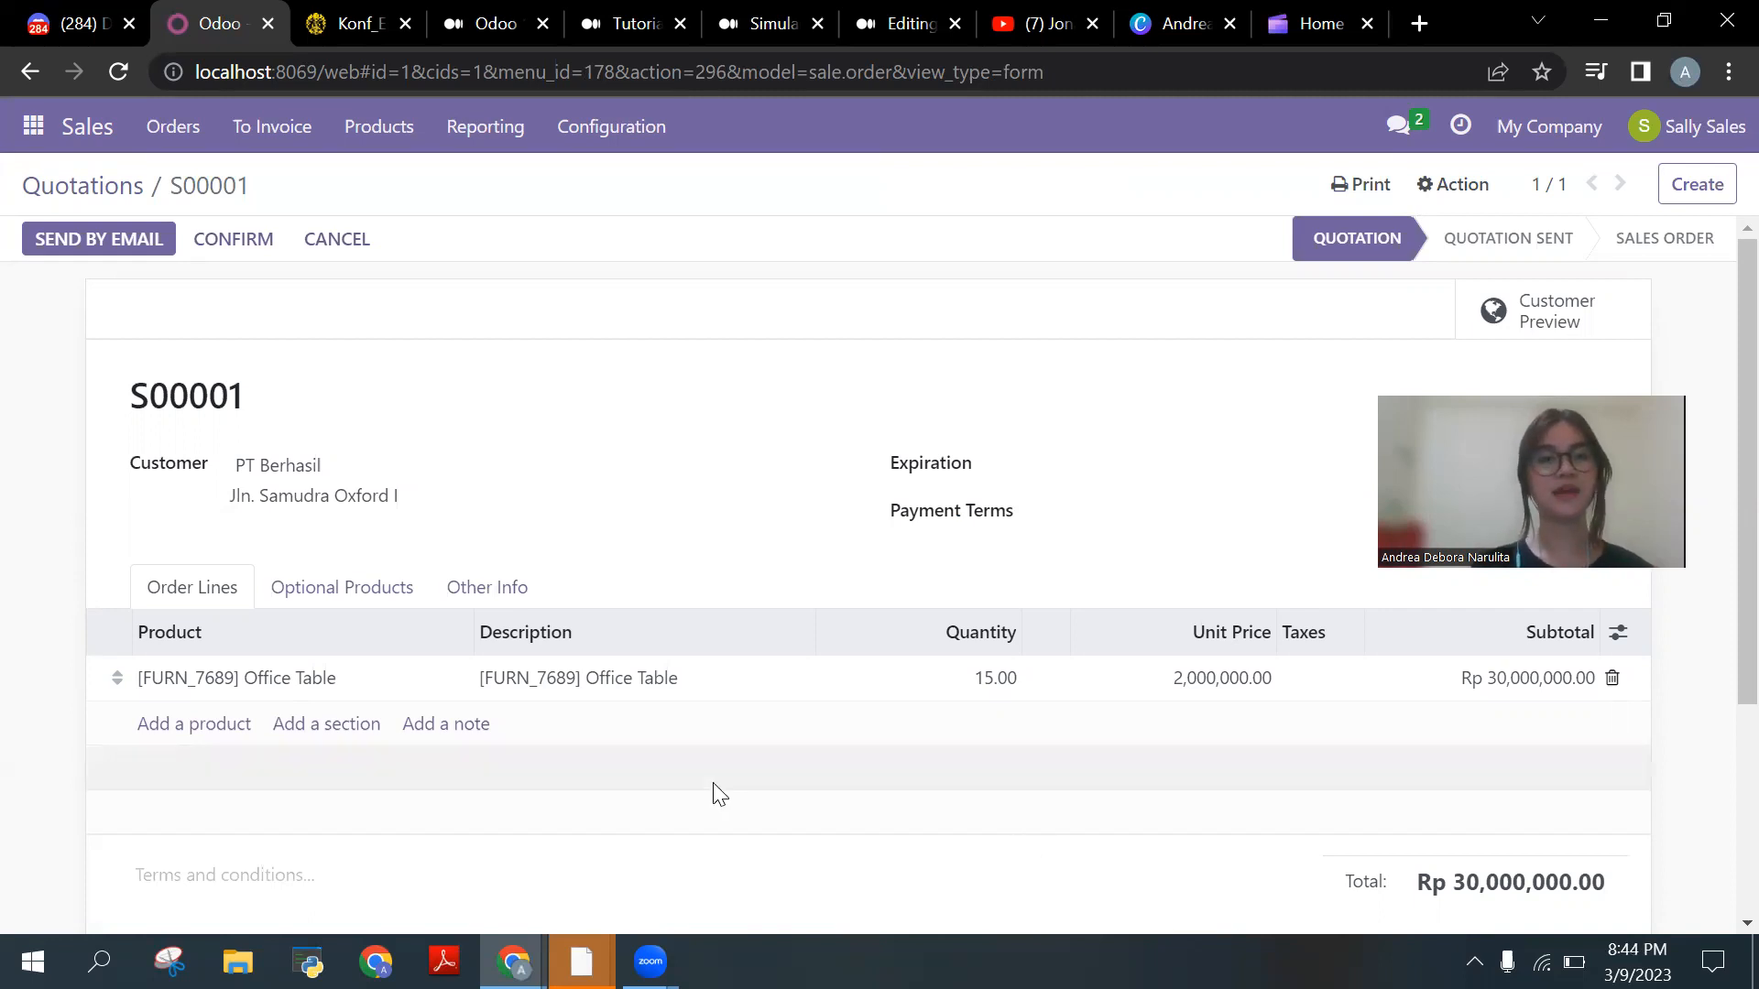
Step: Email quotation S00001 with the S00001.pdf attachment to PT Berhasil
left_click(170, 249)
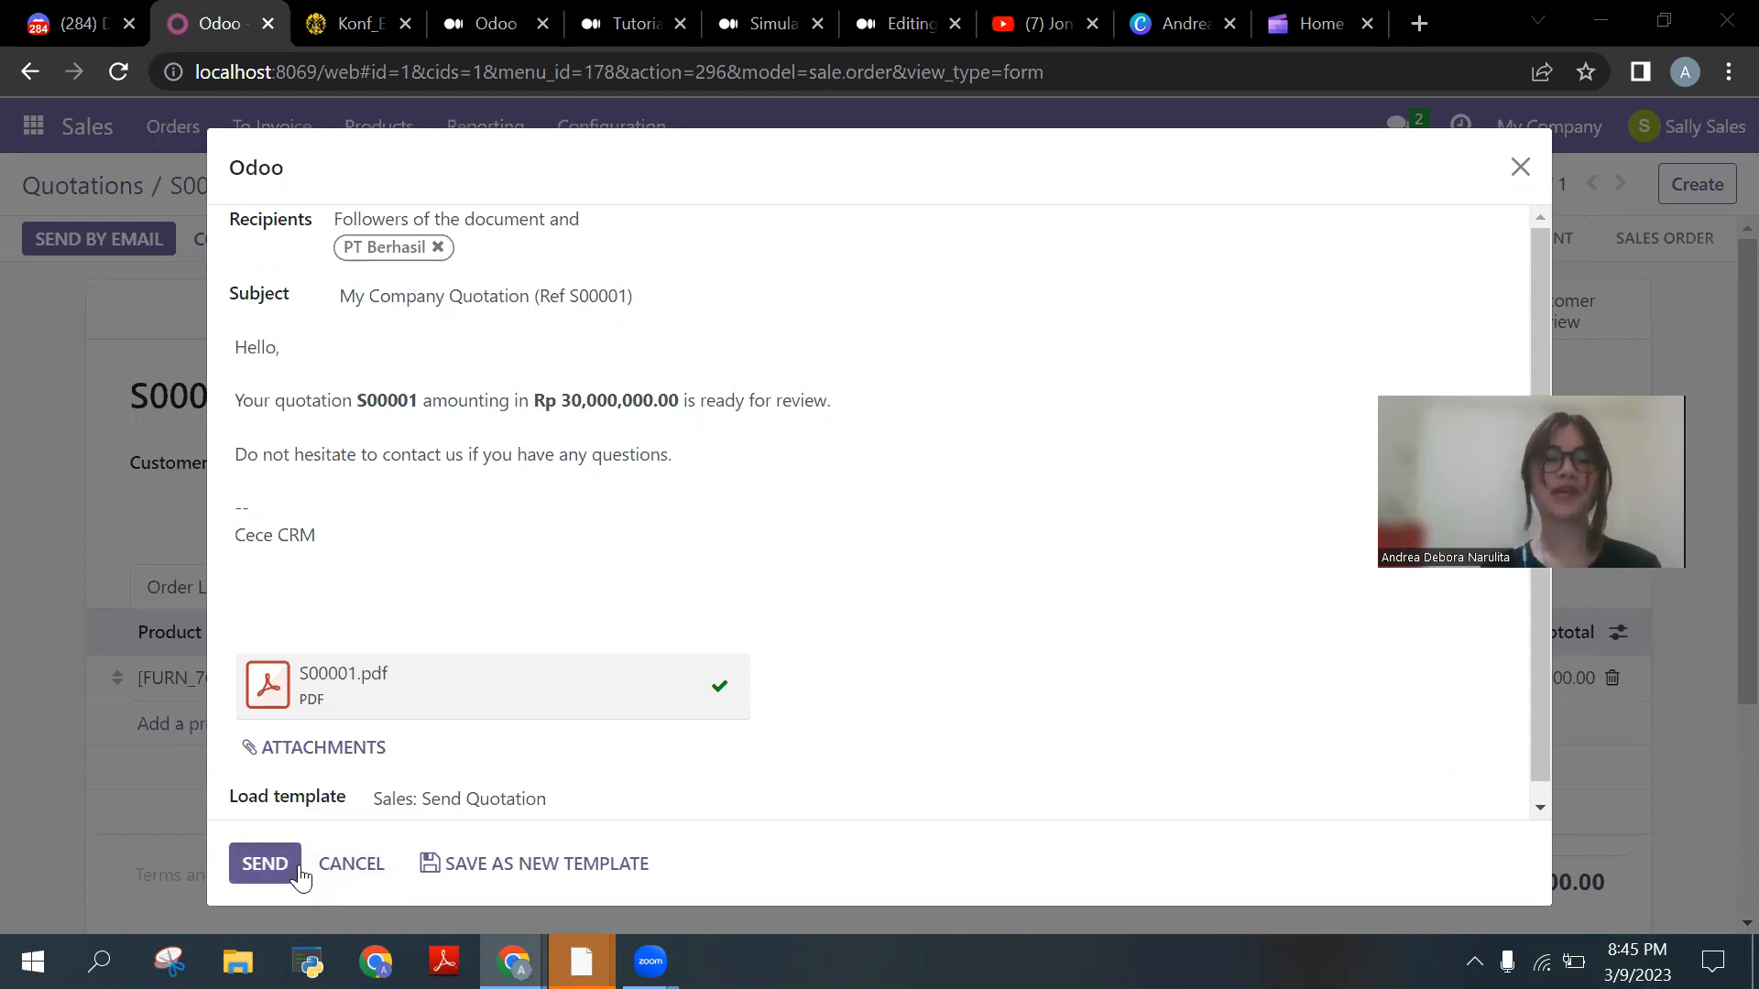
left_click(265, 863)
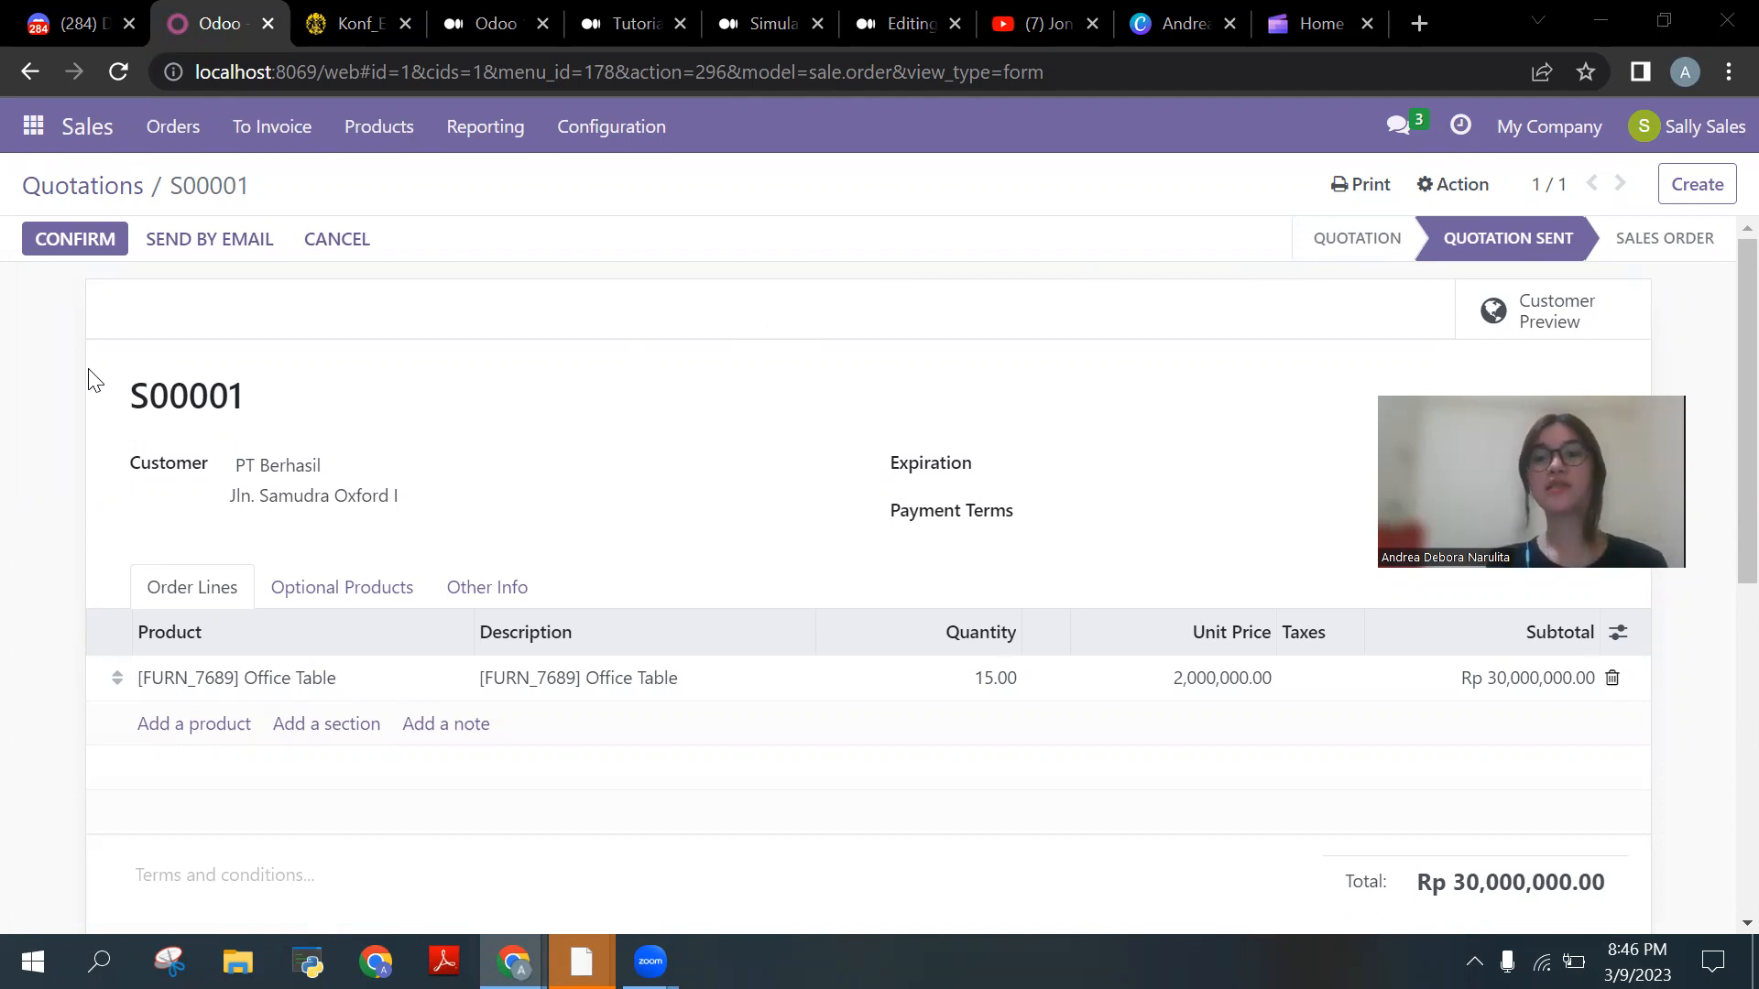
Step: Confirm quotation S00001 as a sales order
left_click(120, 263)
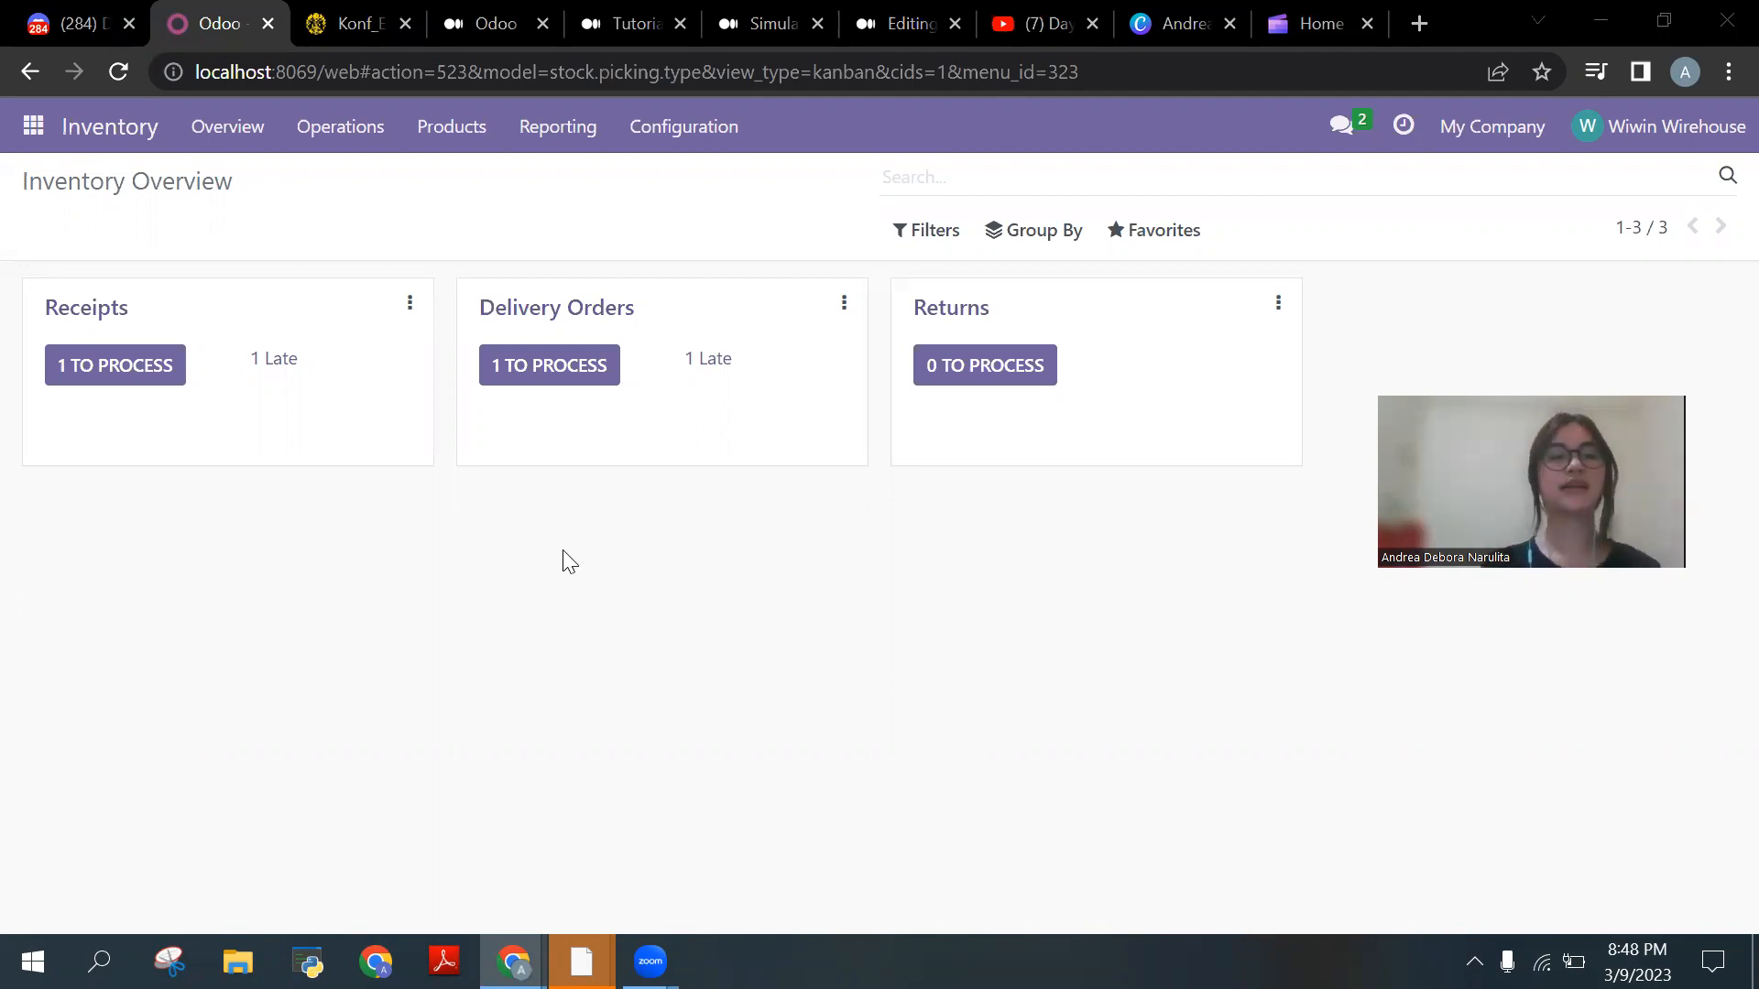
left_click(603, 355)
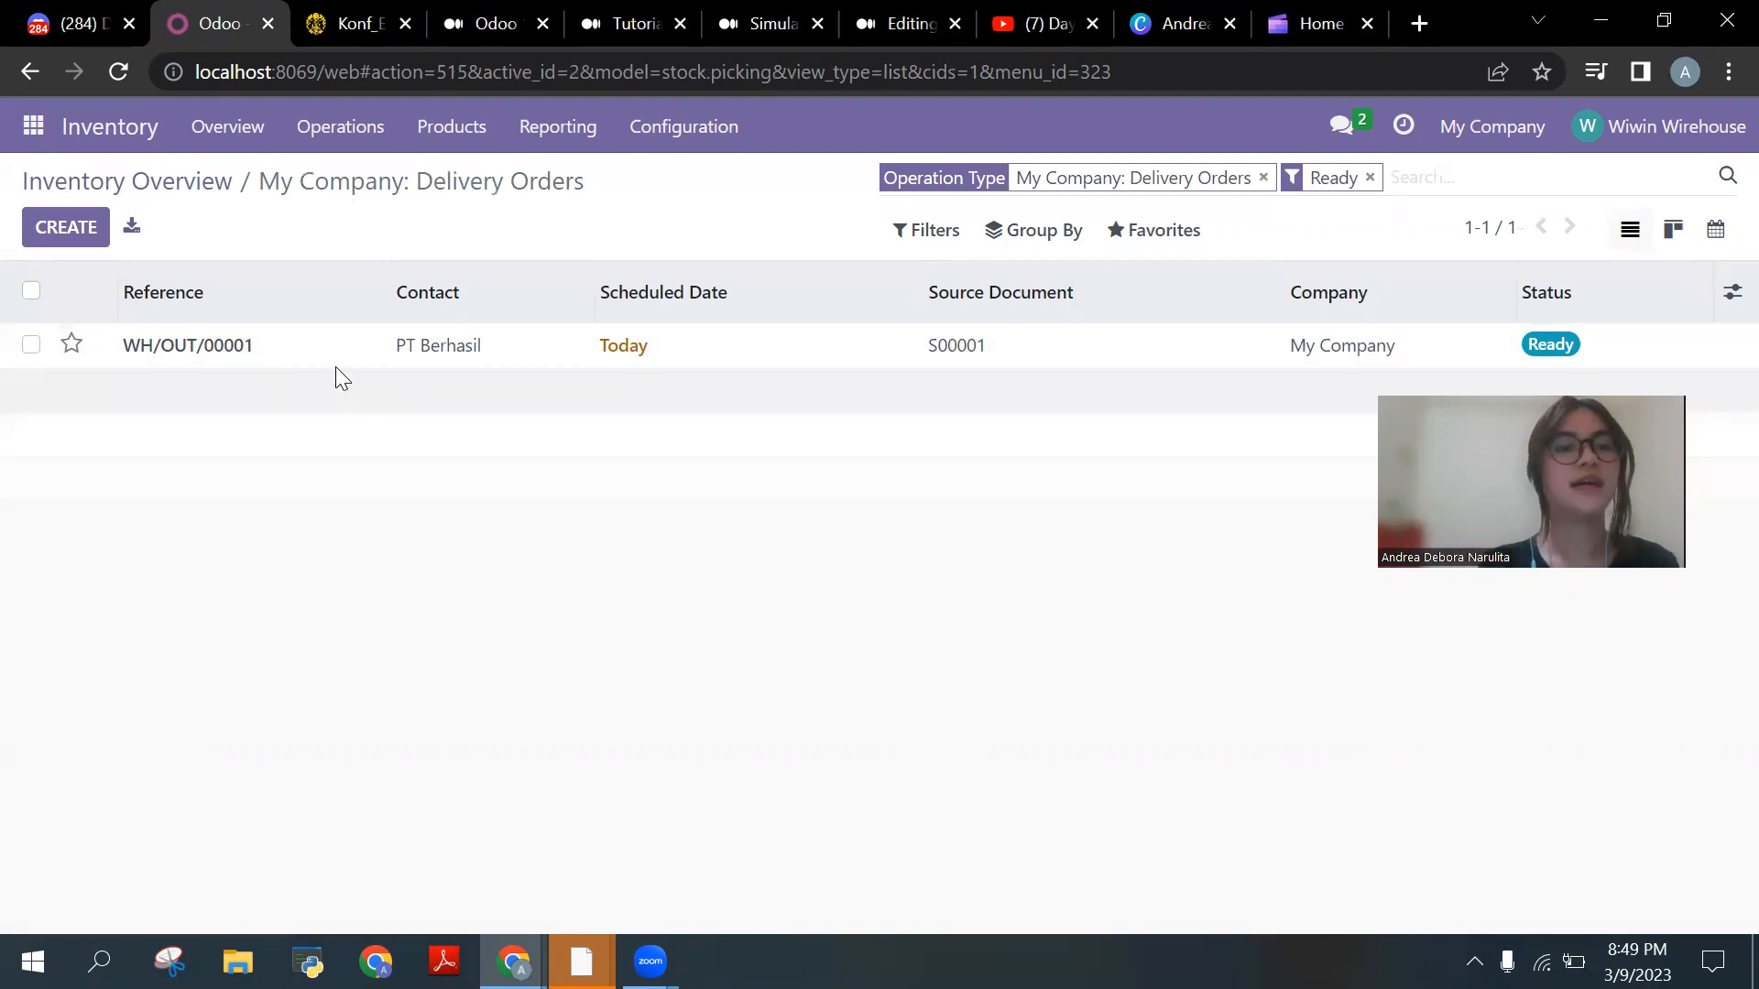
left_click(264, 353)
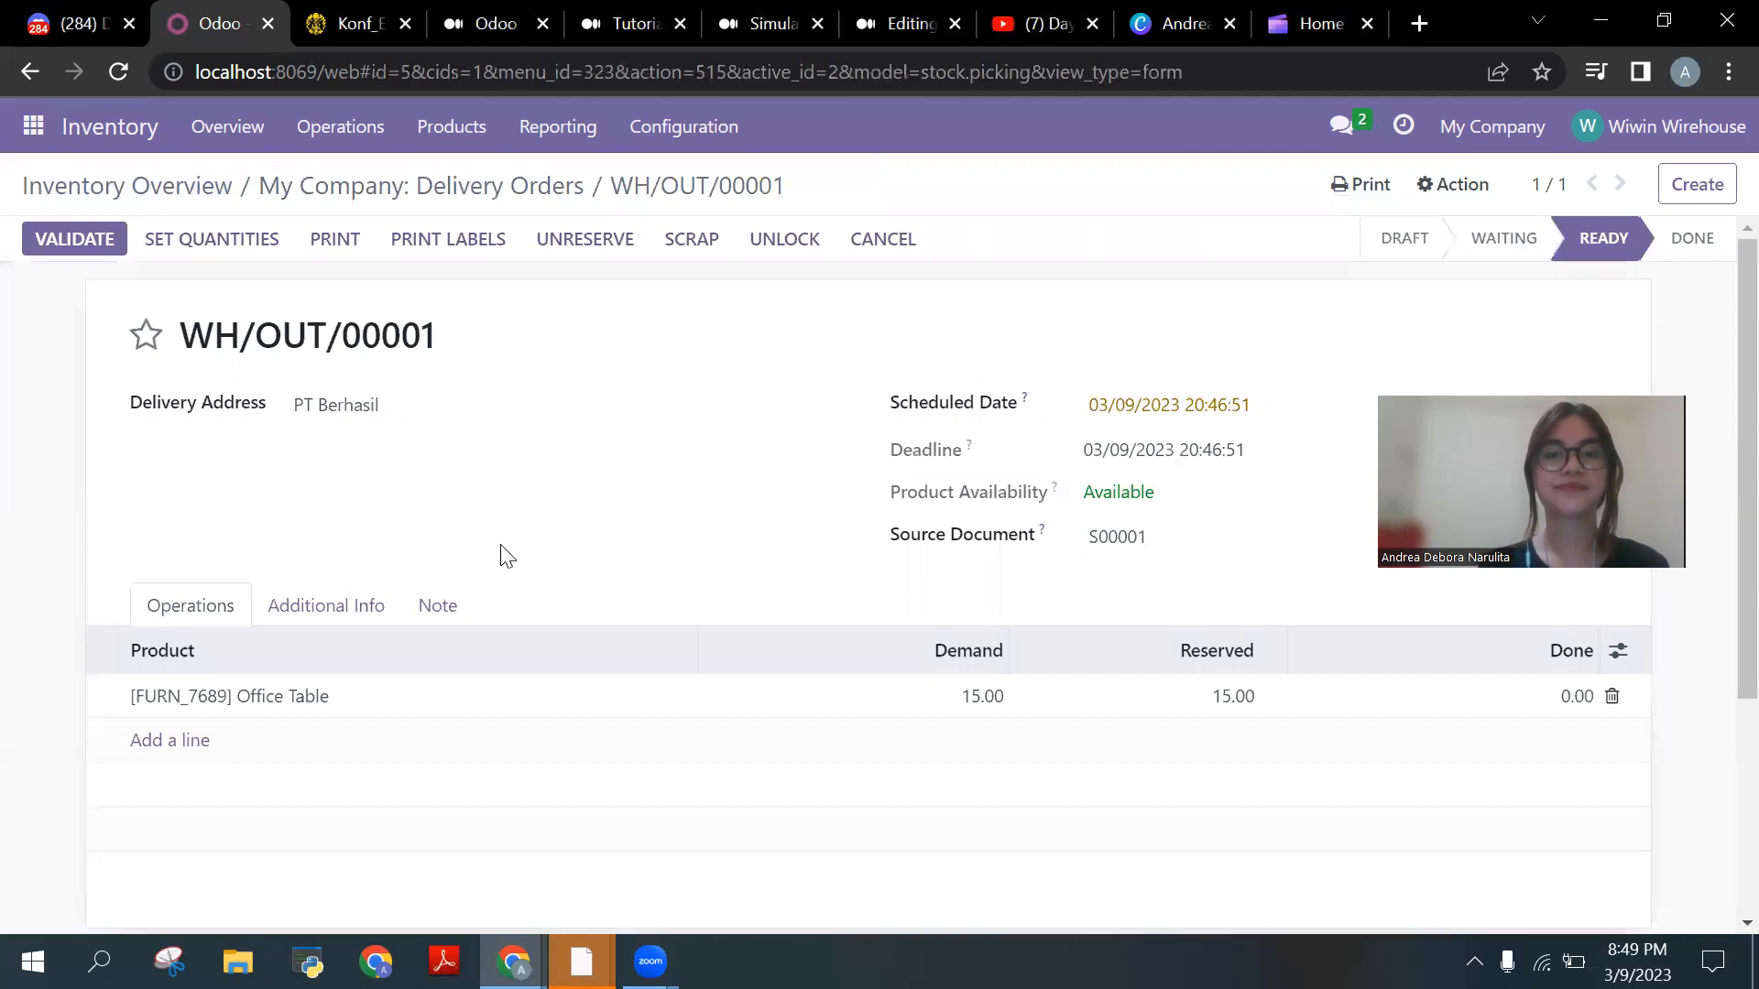
scroll(503, 556, "down", 2)
scroll(503, 556, "up", 2)
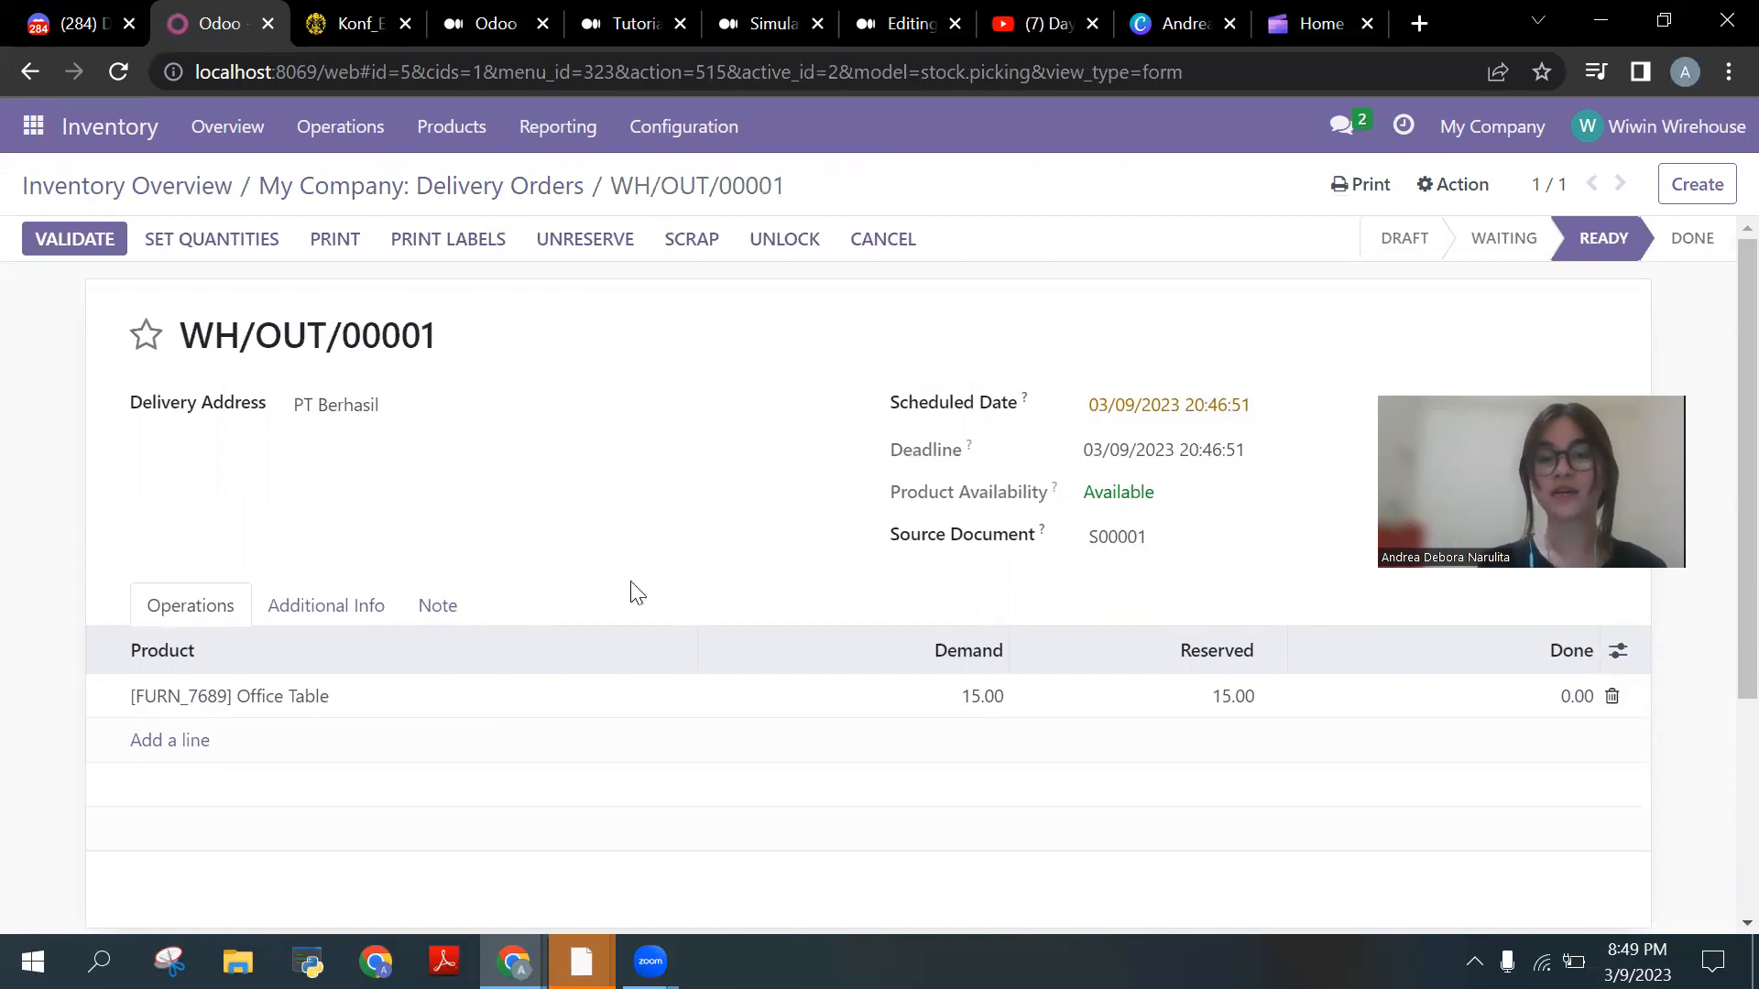
Step: Record 15 Office Tables done on WH/OUT/00001, save, and validate the delivery
left_click(1556, 698)
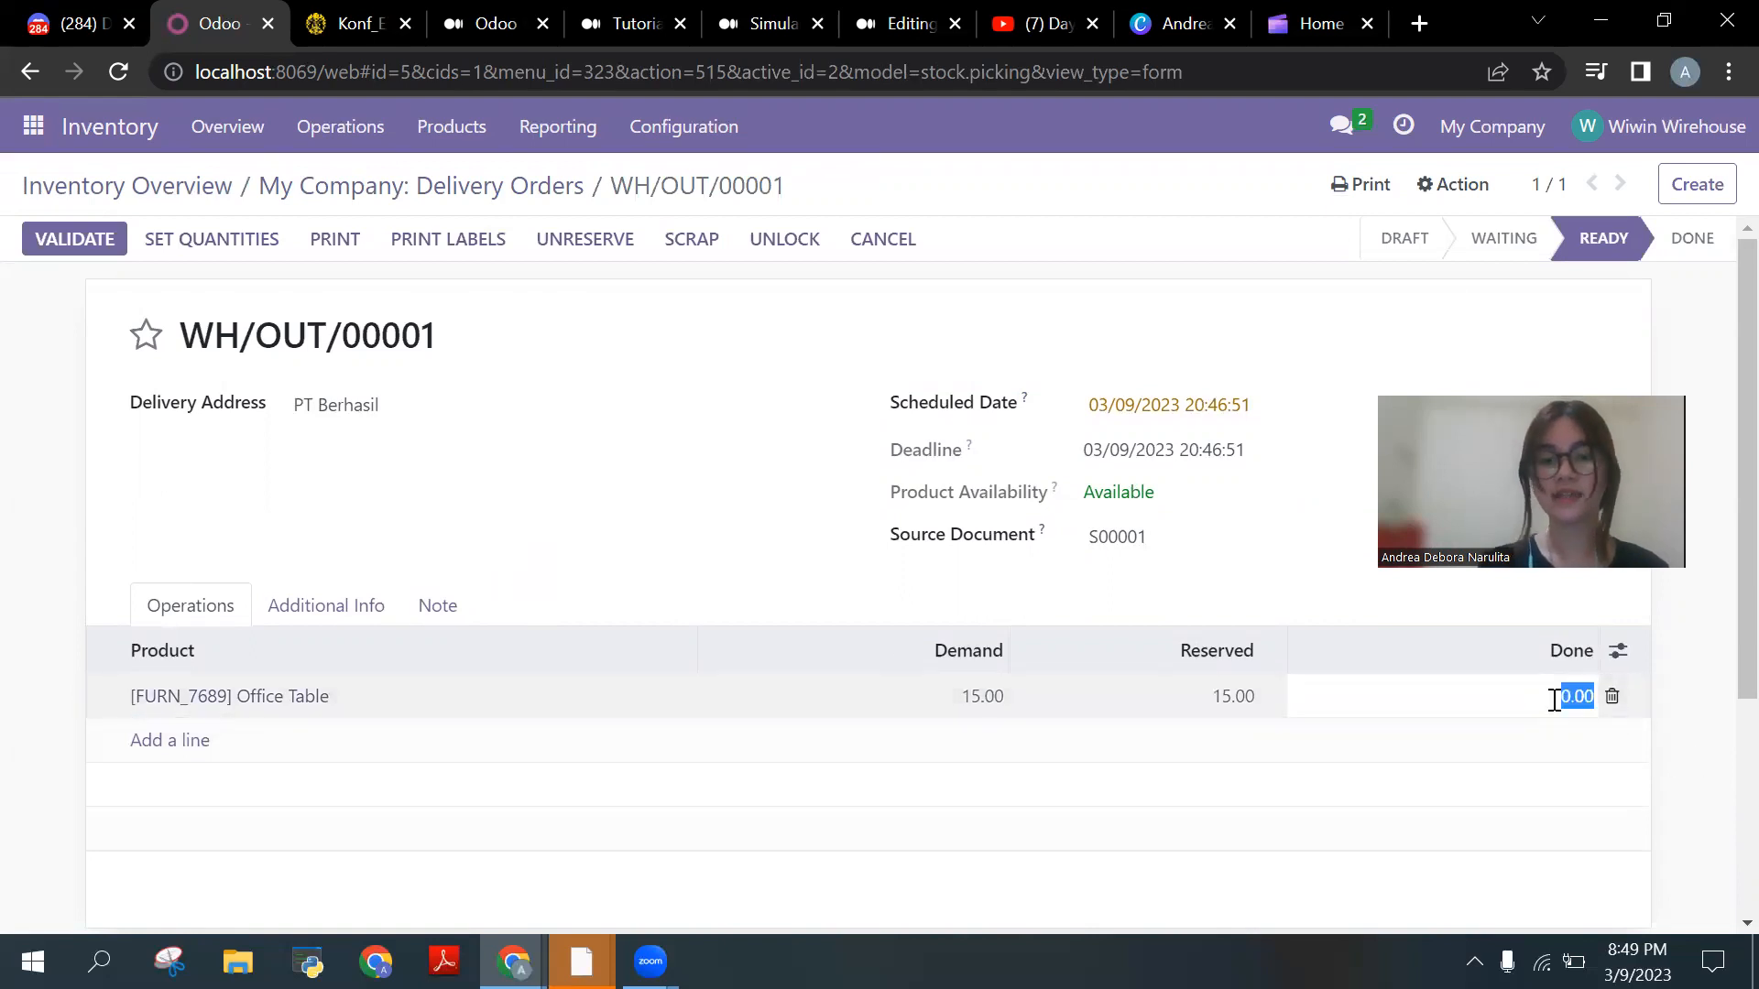
type("15")
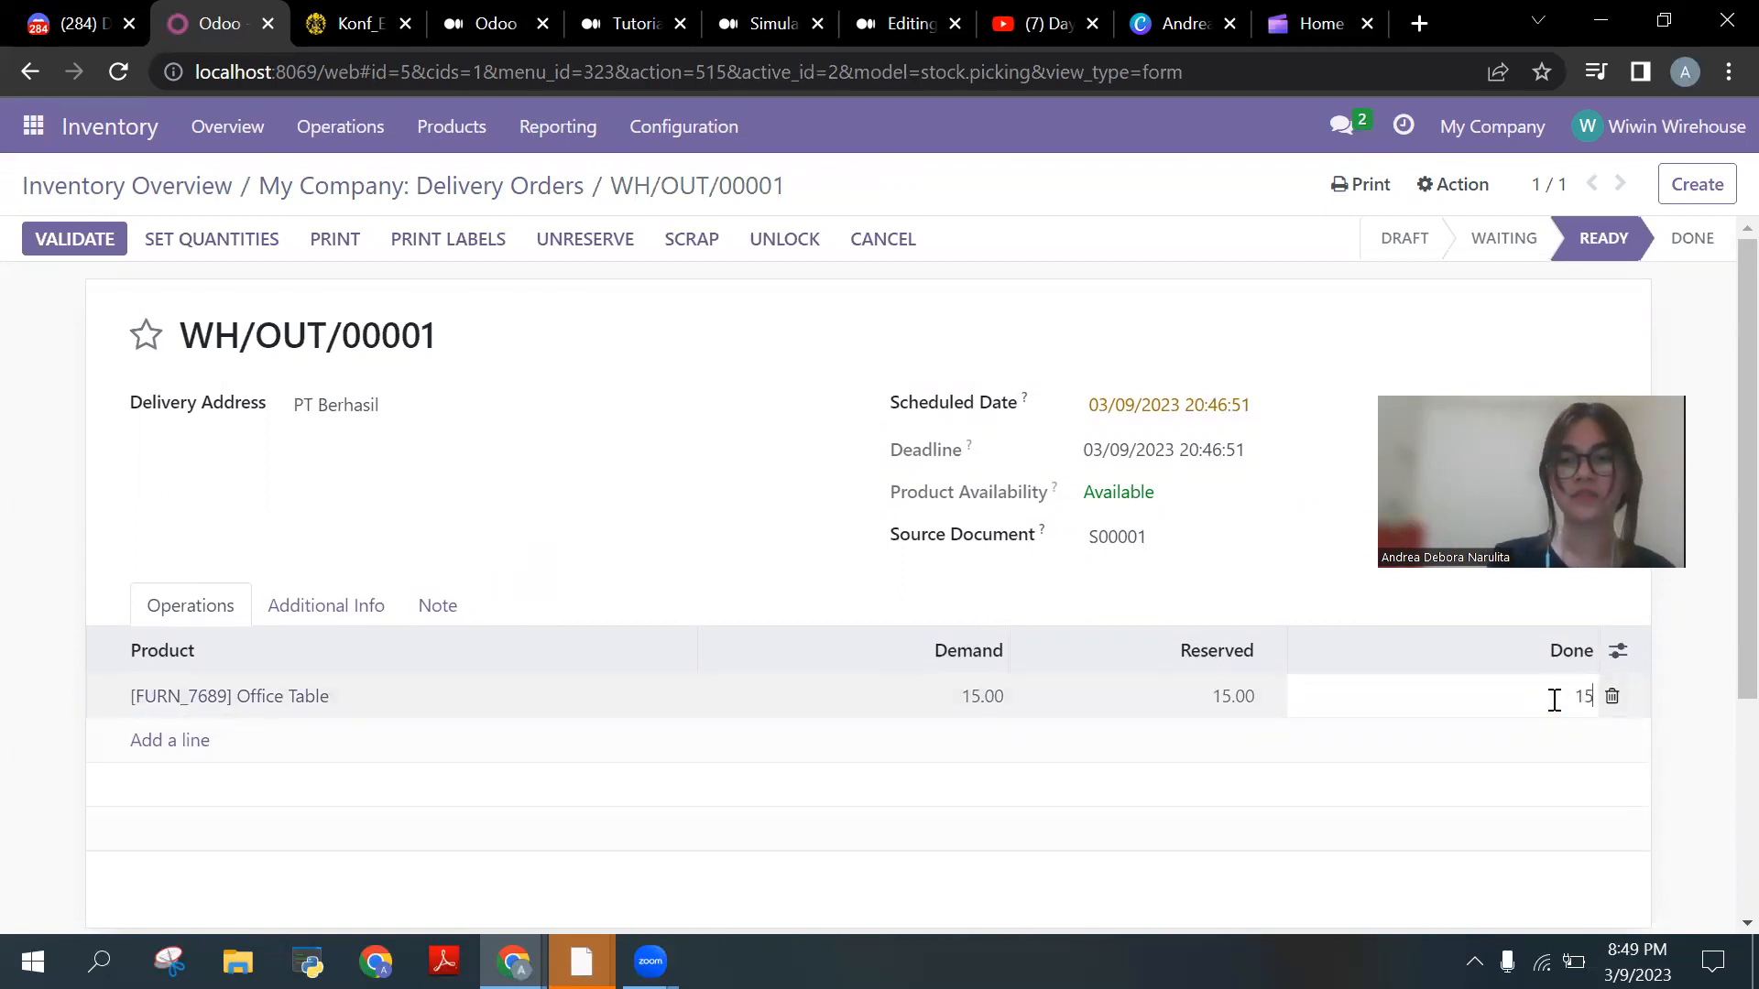
left_click(1520, 751)
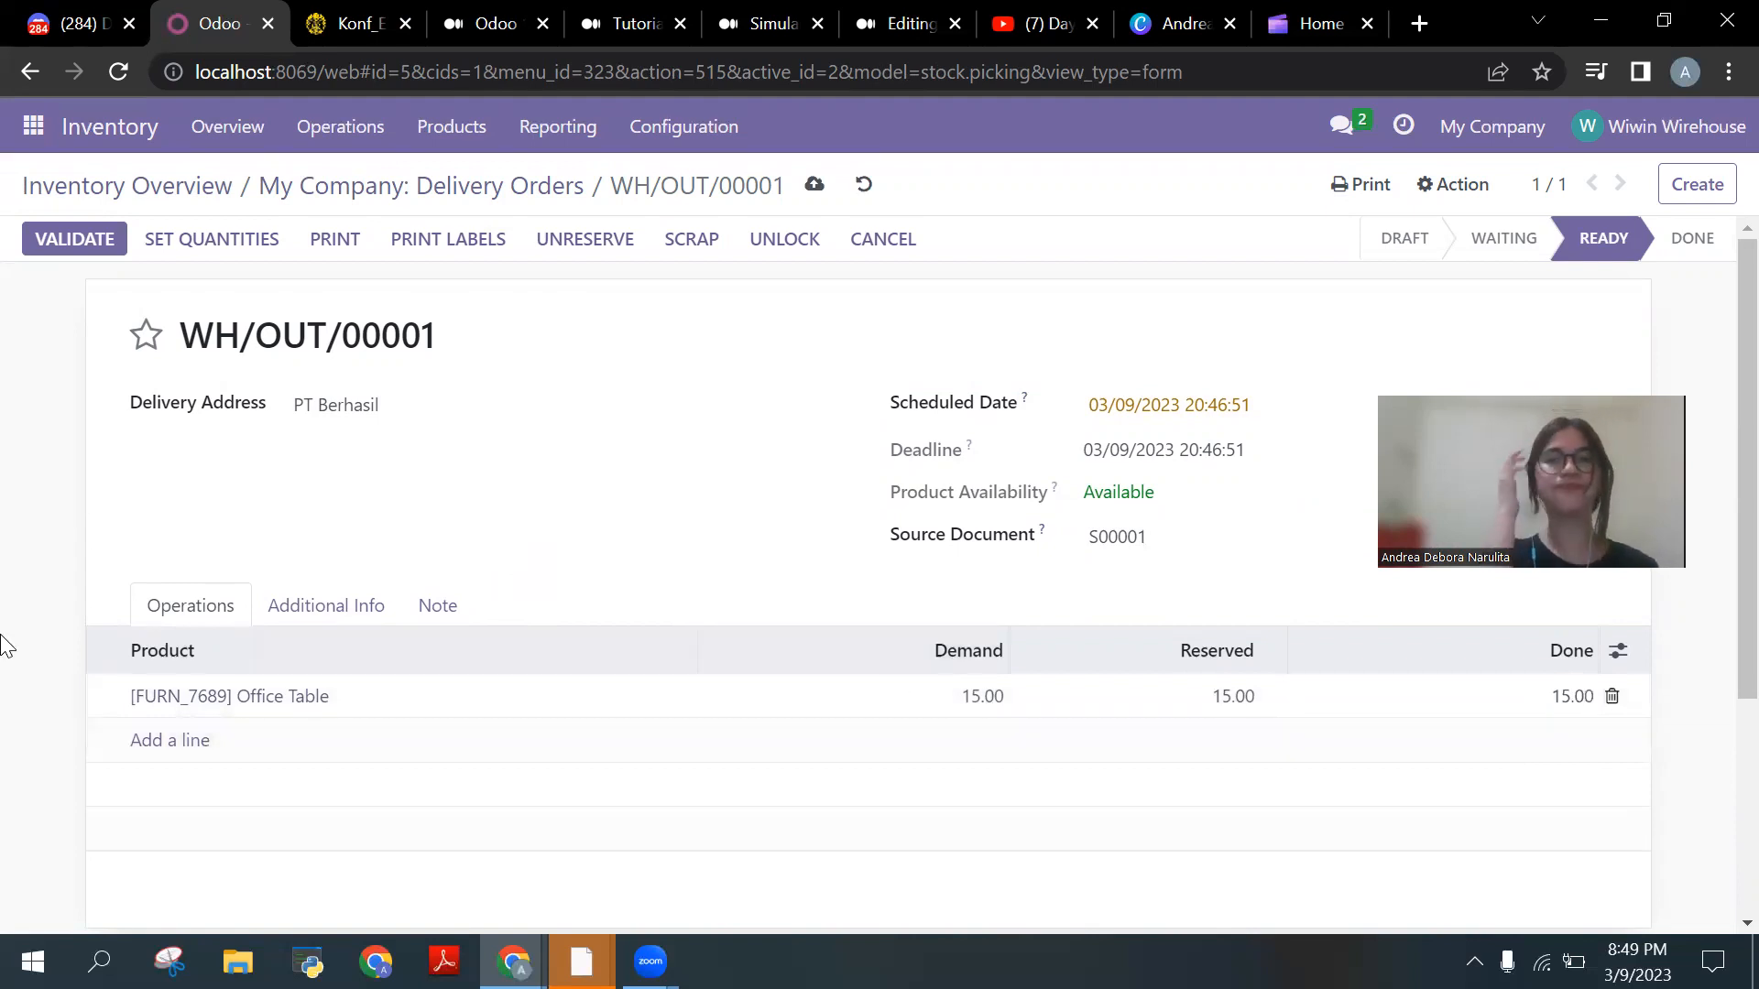
left_click(813, 185)
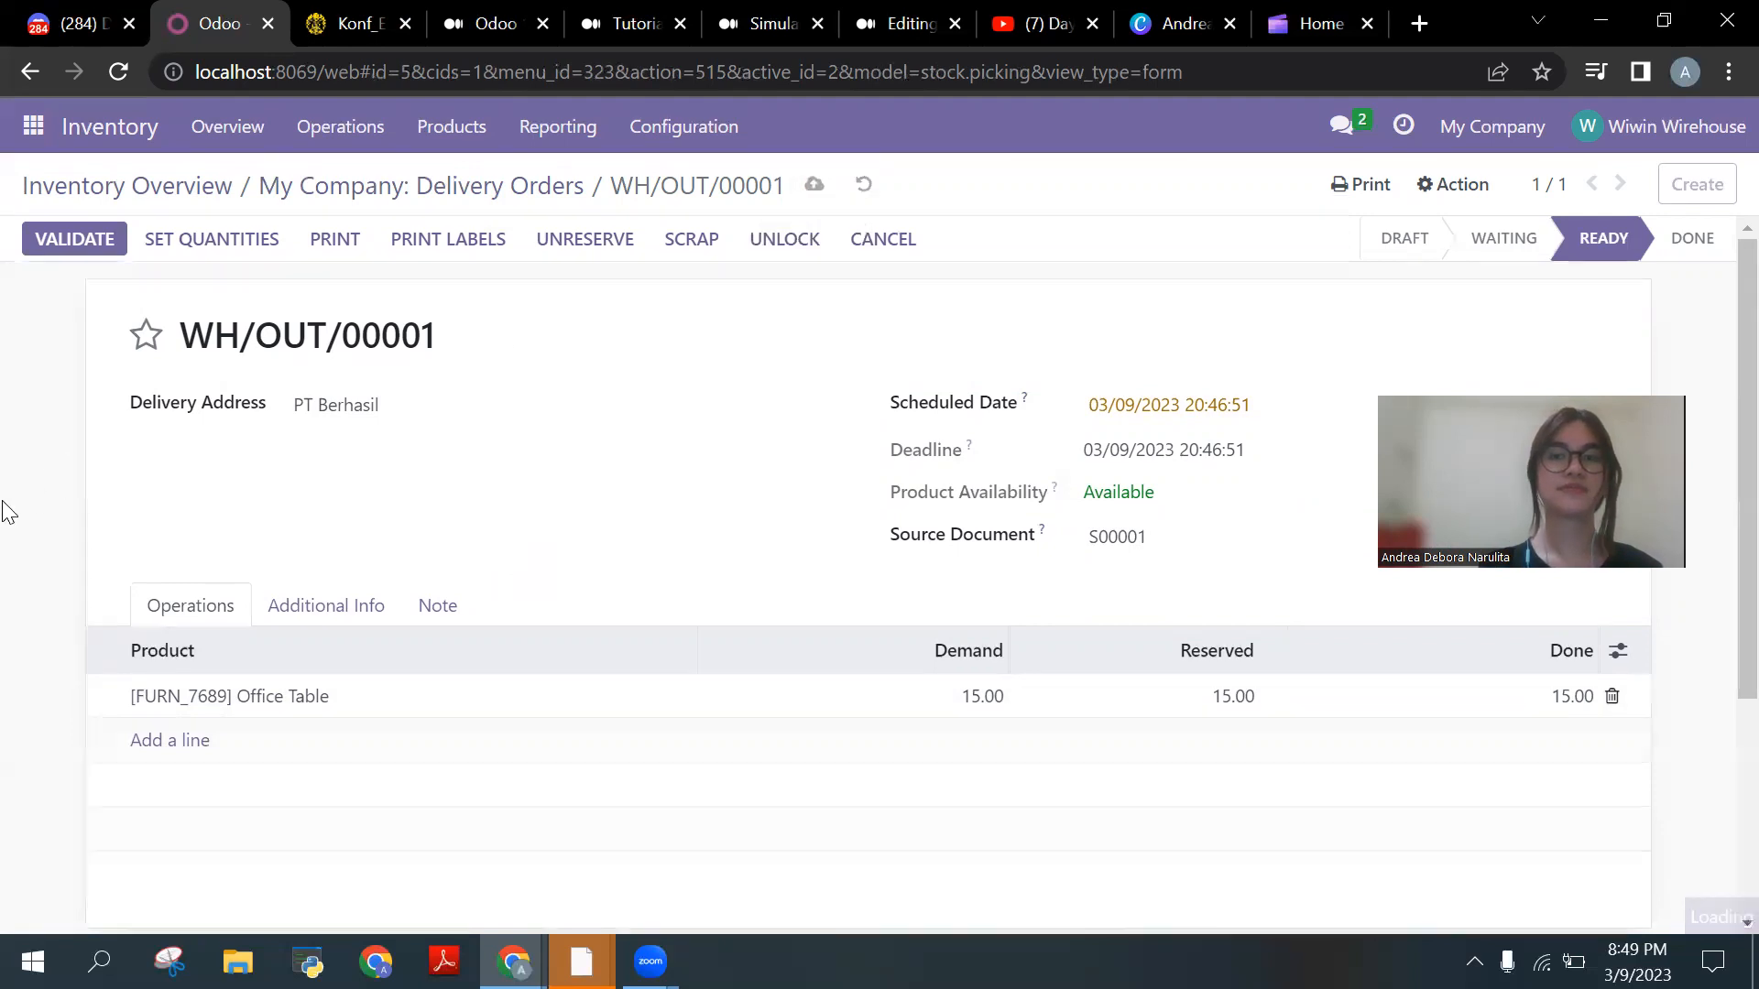
scroll(4, 511, "down", 4)
scroll(4, 511, "up", 4)
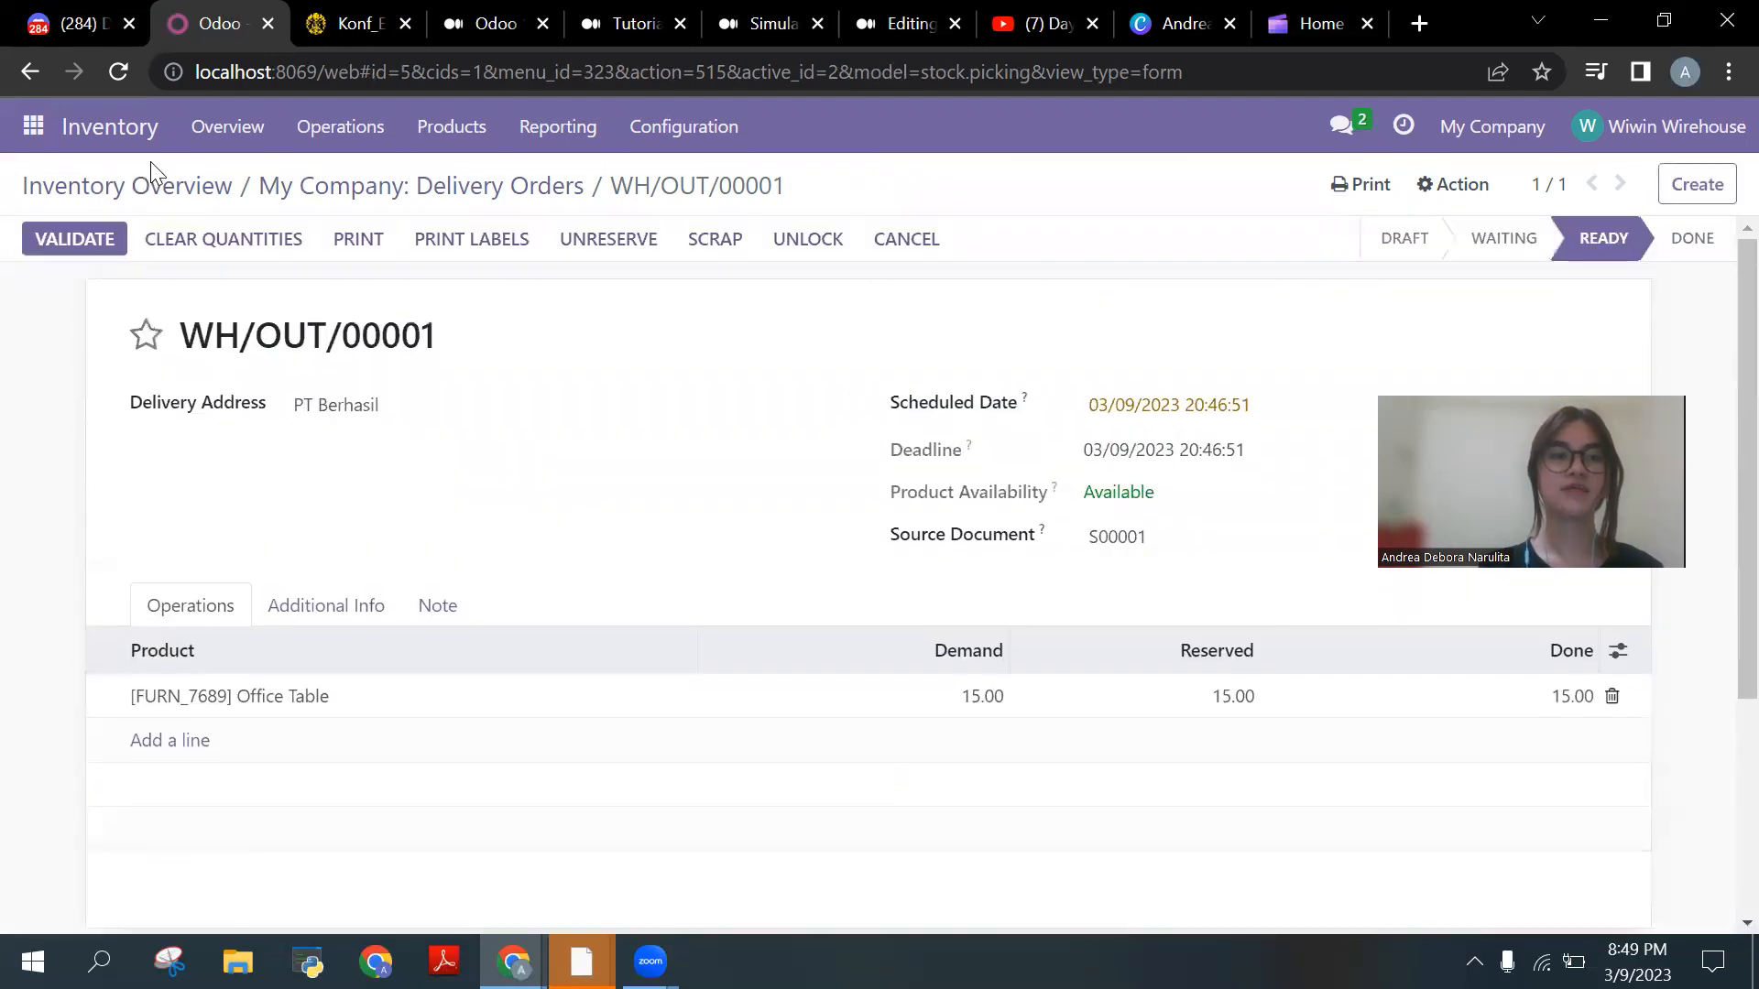
left_click(111, 253)
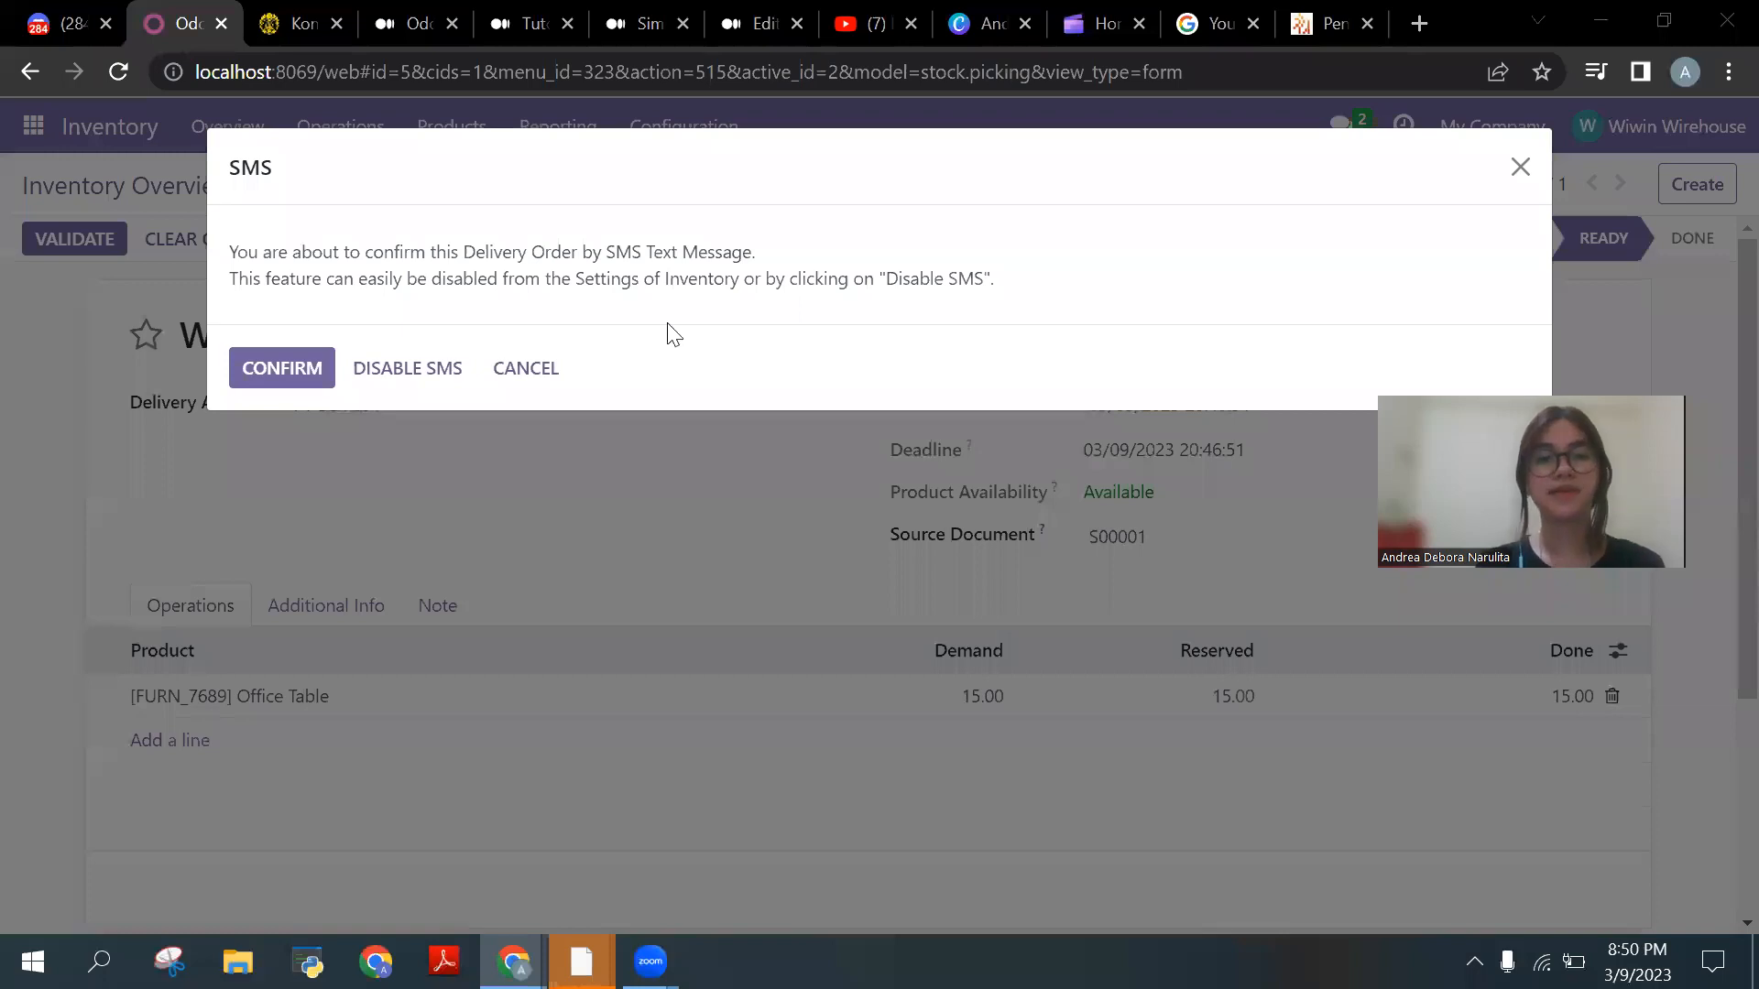
Step: Disable SMS confirmation so delivery WH/OUT/00001 is validated and set to Done
left_click(444, 371)
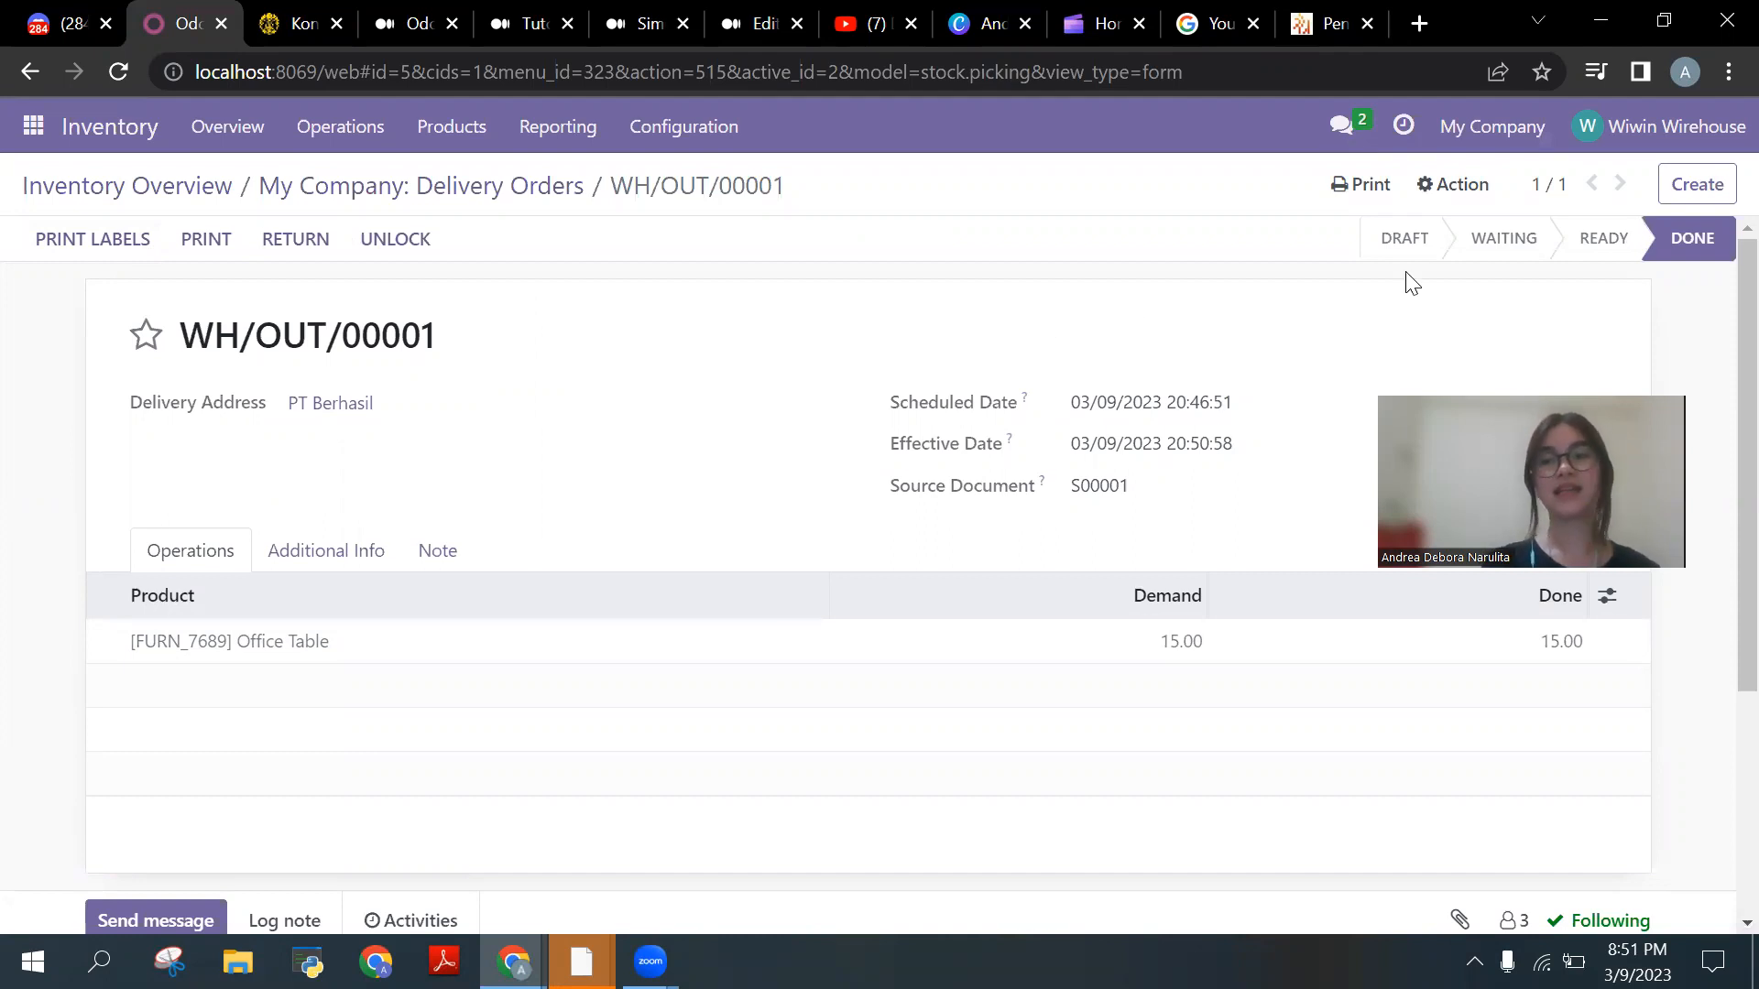
mouse_move(1611, 261)
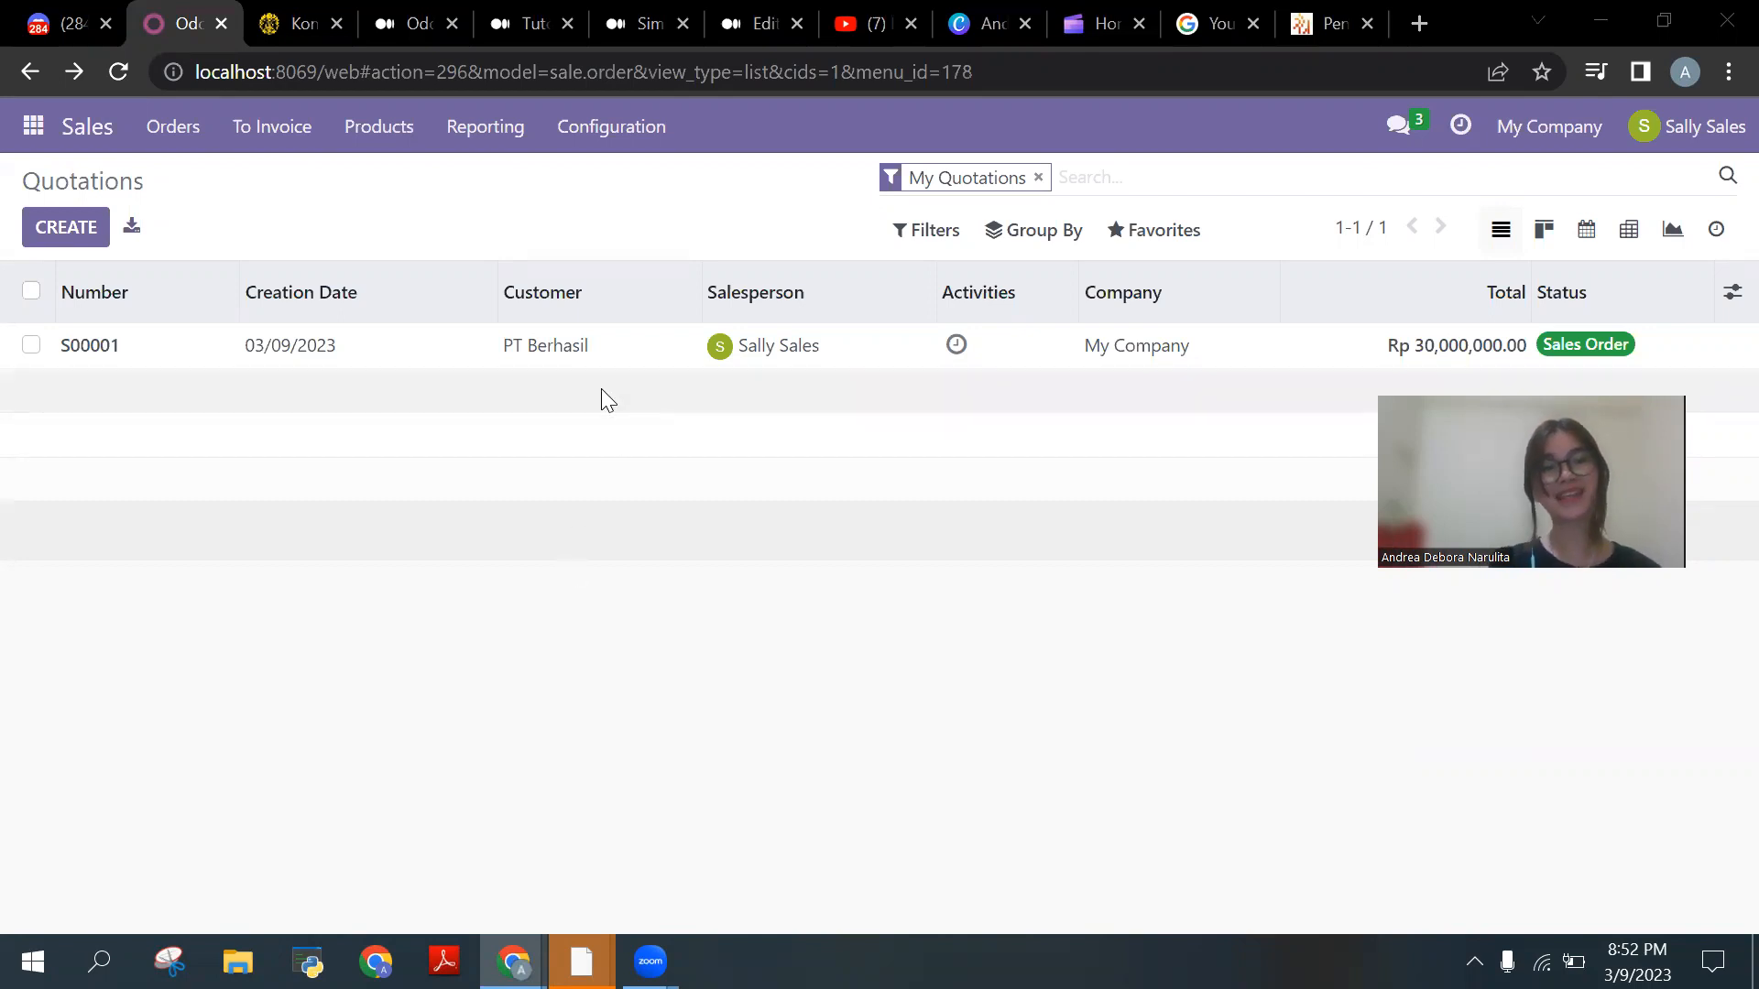
Step: Create and view a regular invoice for sales order S00001
left_click(171, 351)
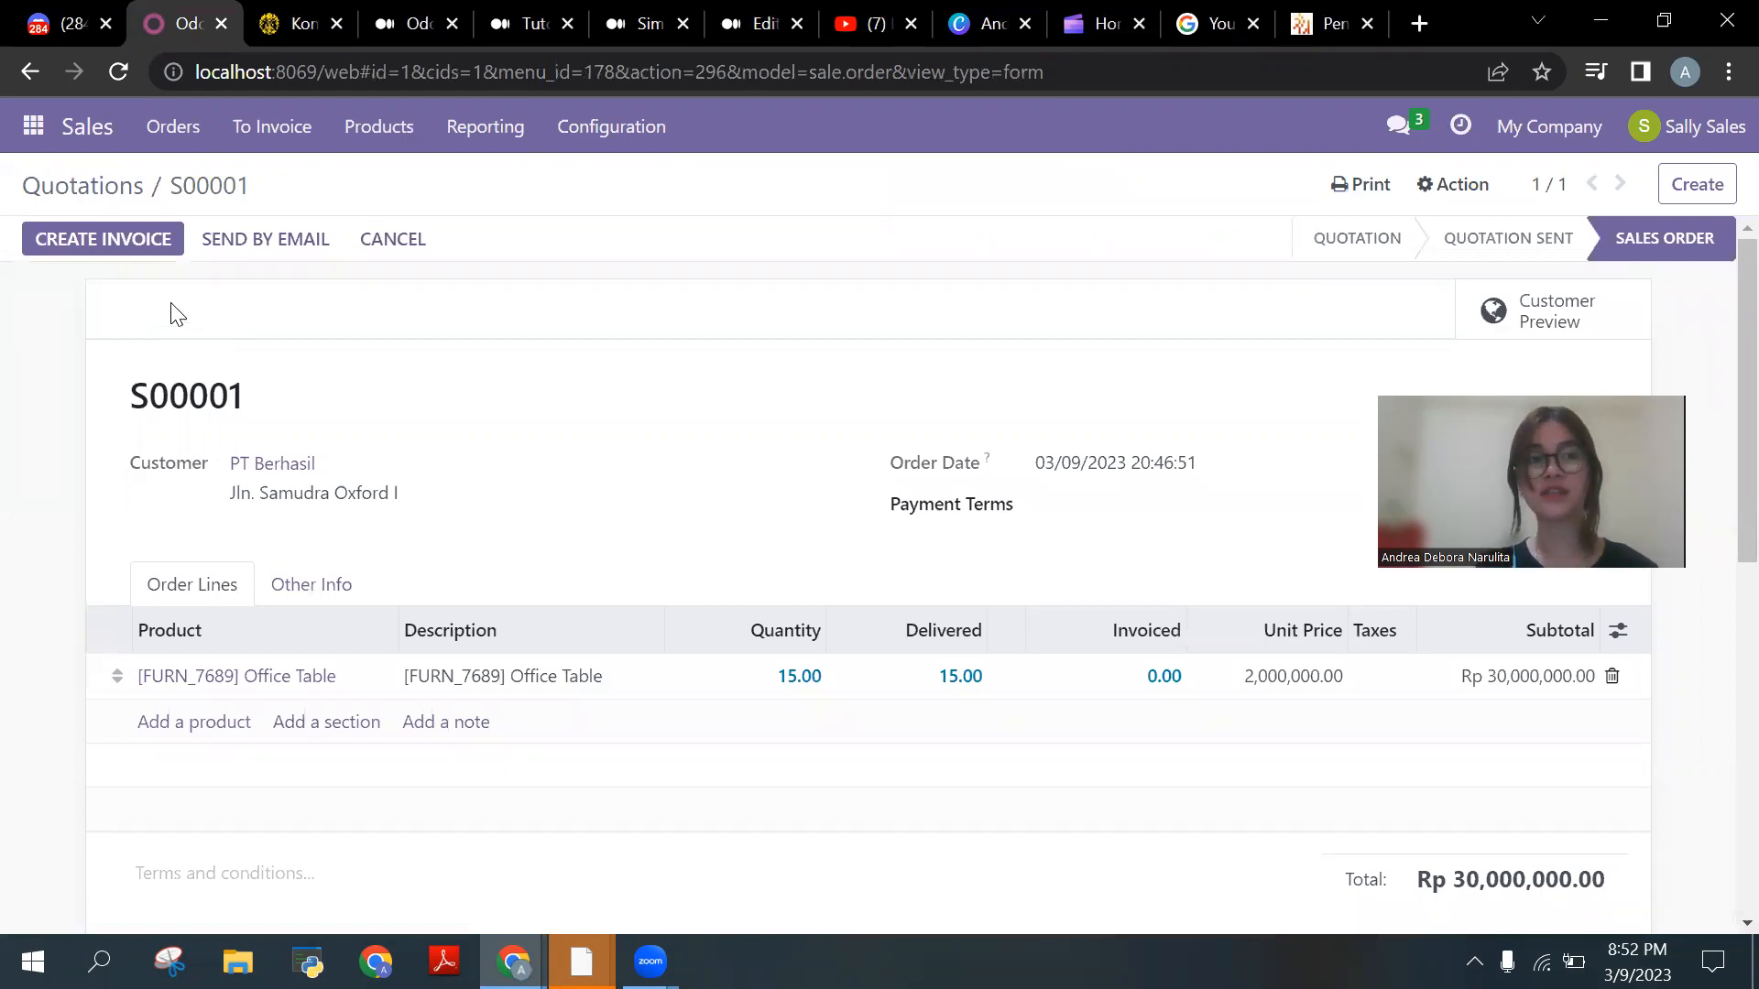
left_click(178, 249)
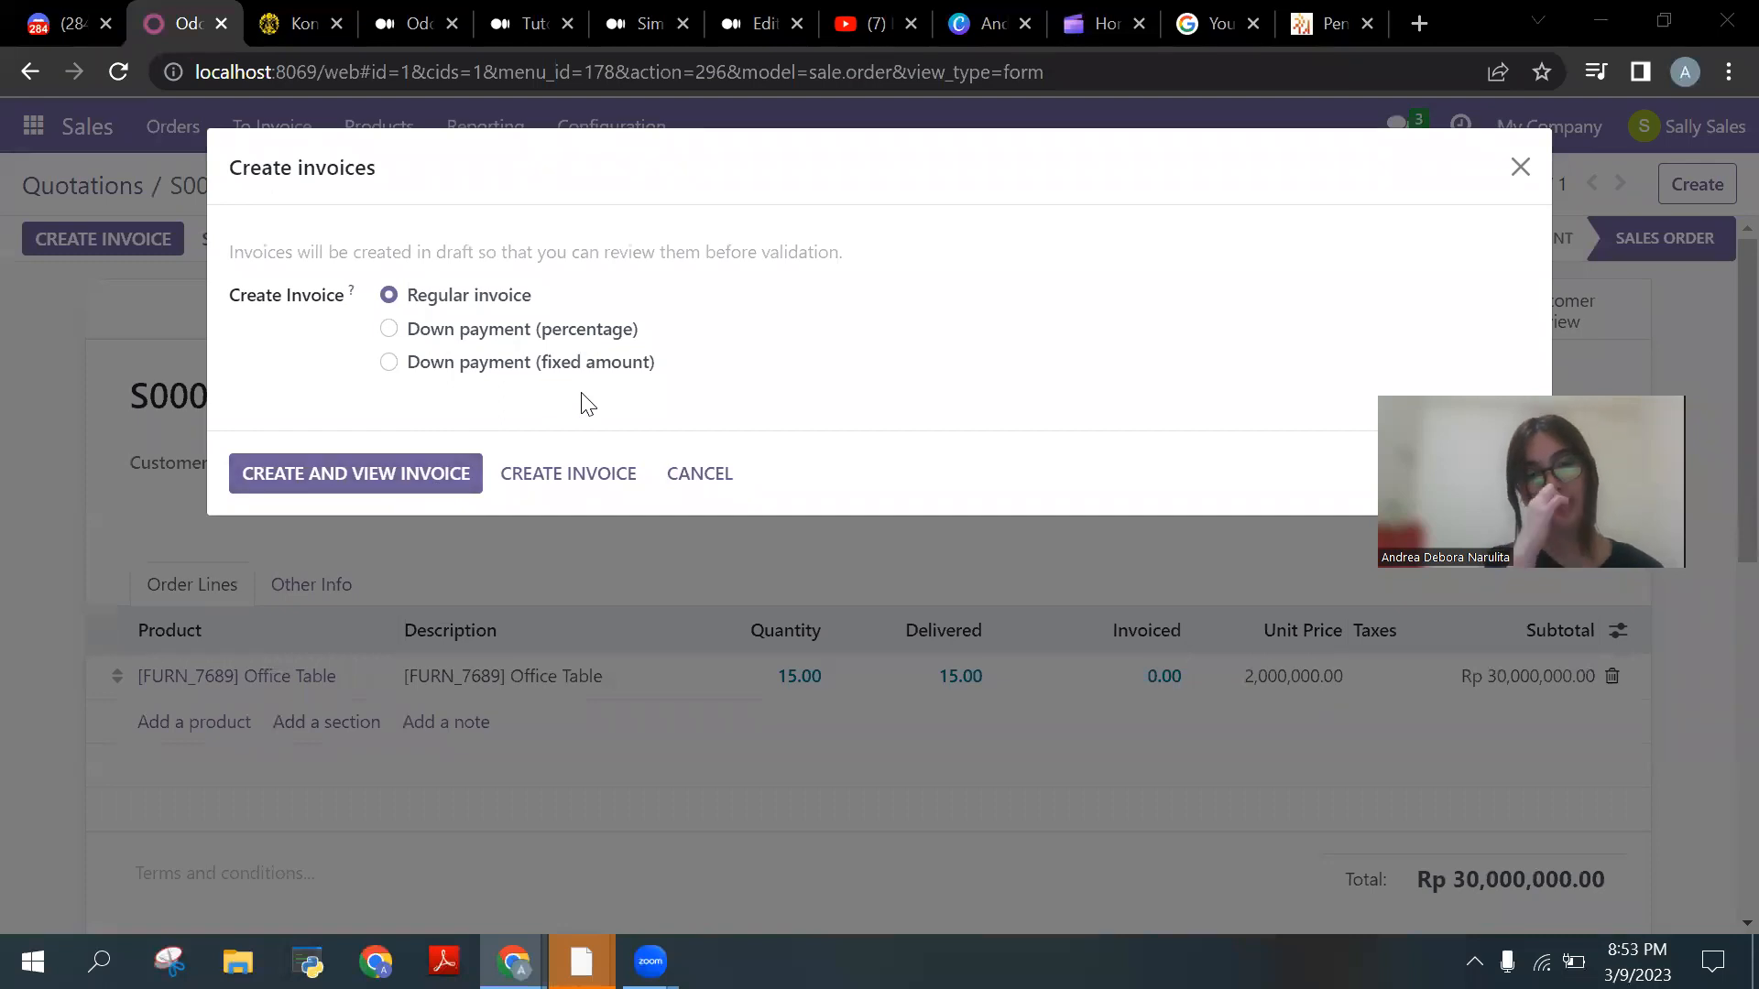
left_click(451, 492)
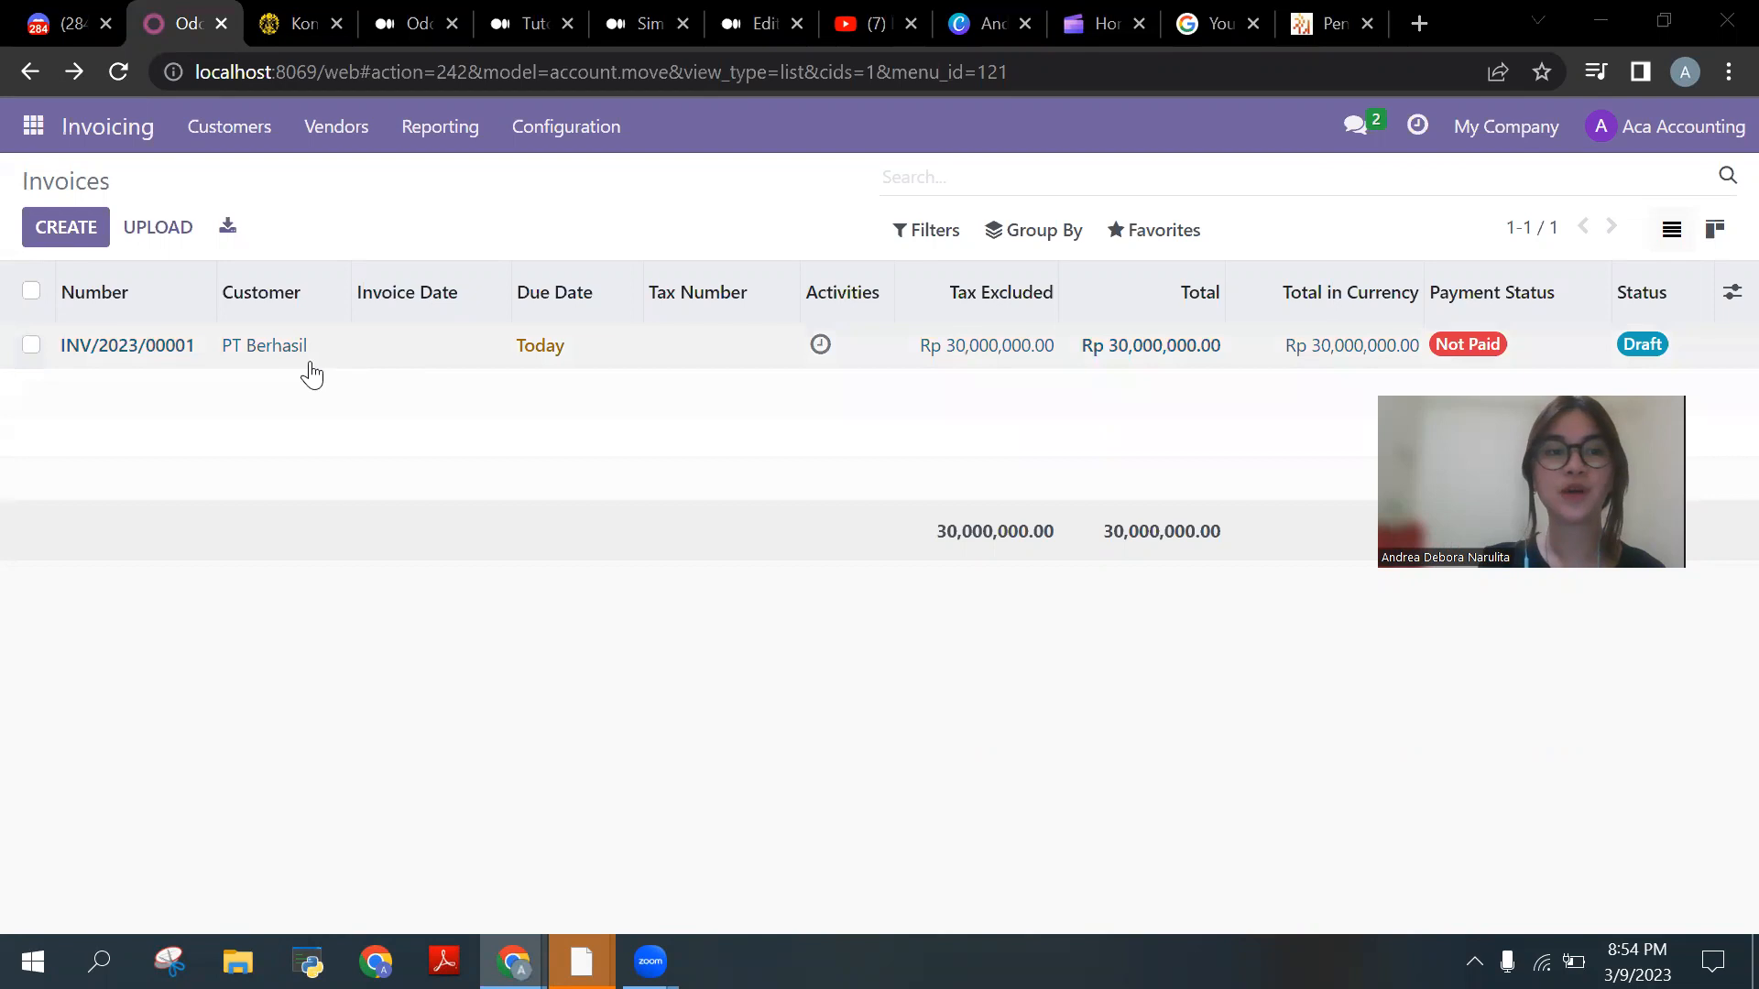
Step: Set draft invoice INV/2023/00001's date to 9 March 2023 and post it
left_click(372, 362)
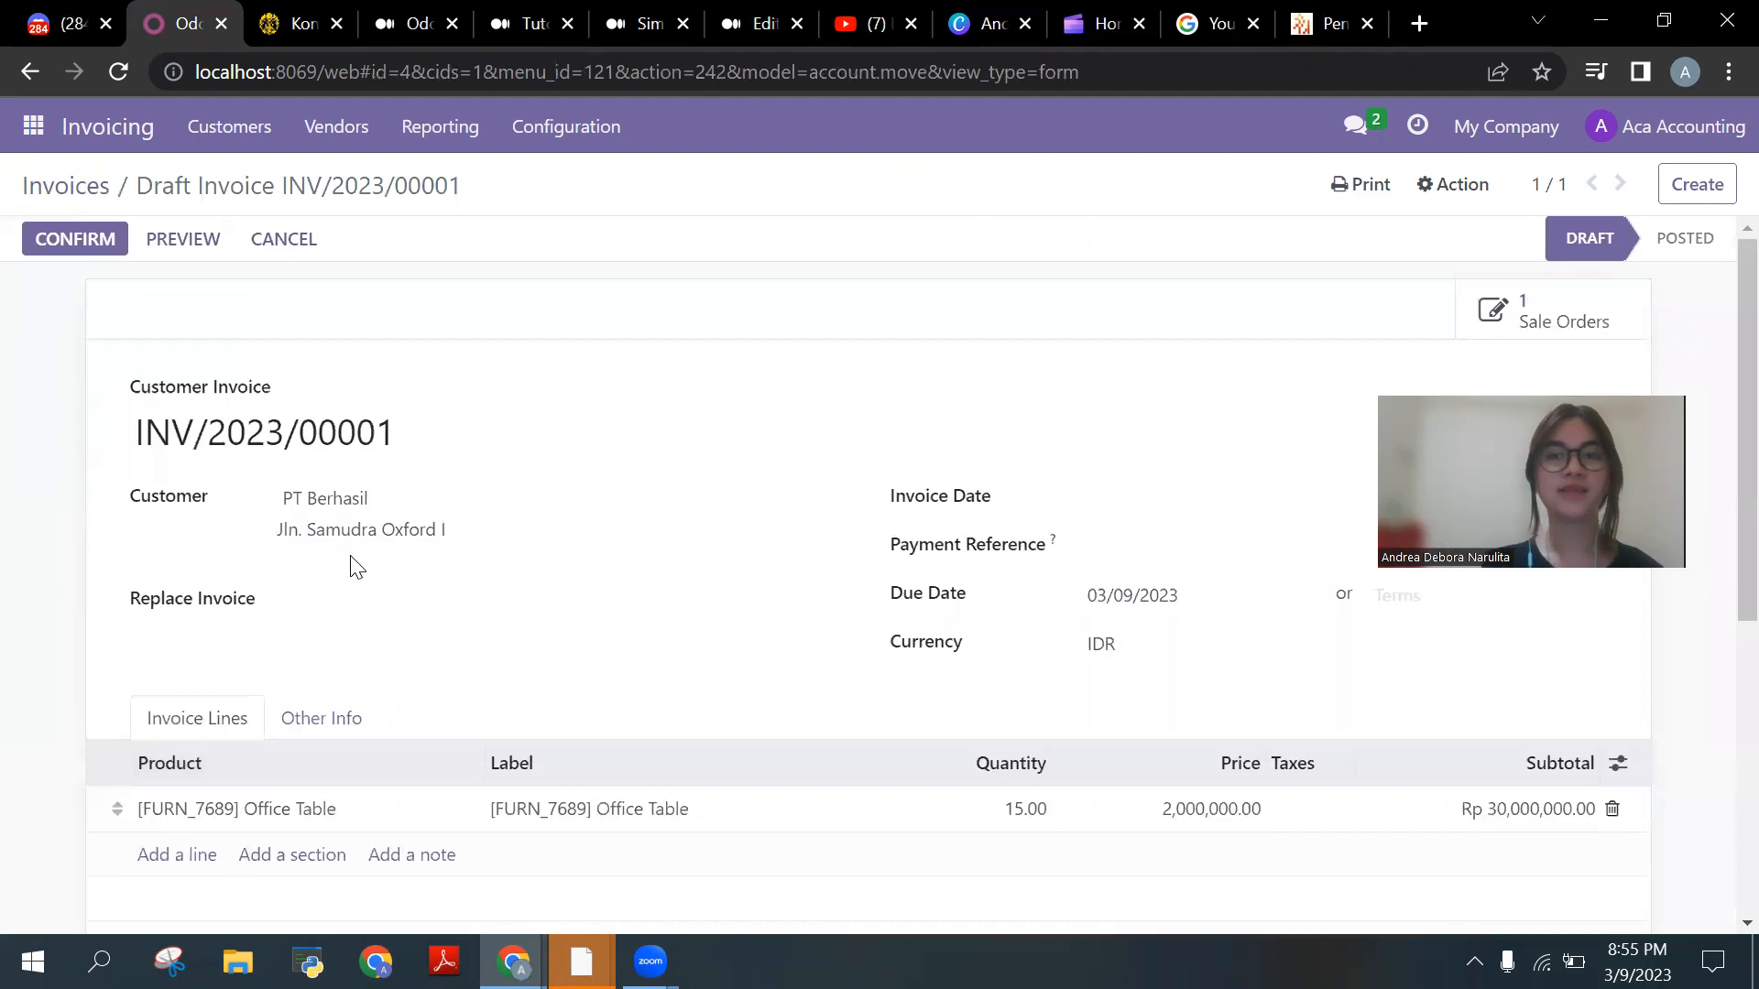
scroll(350, 559, "down", 2)
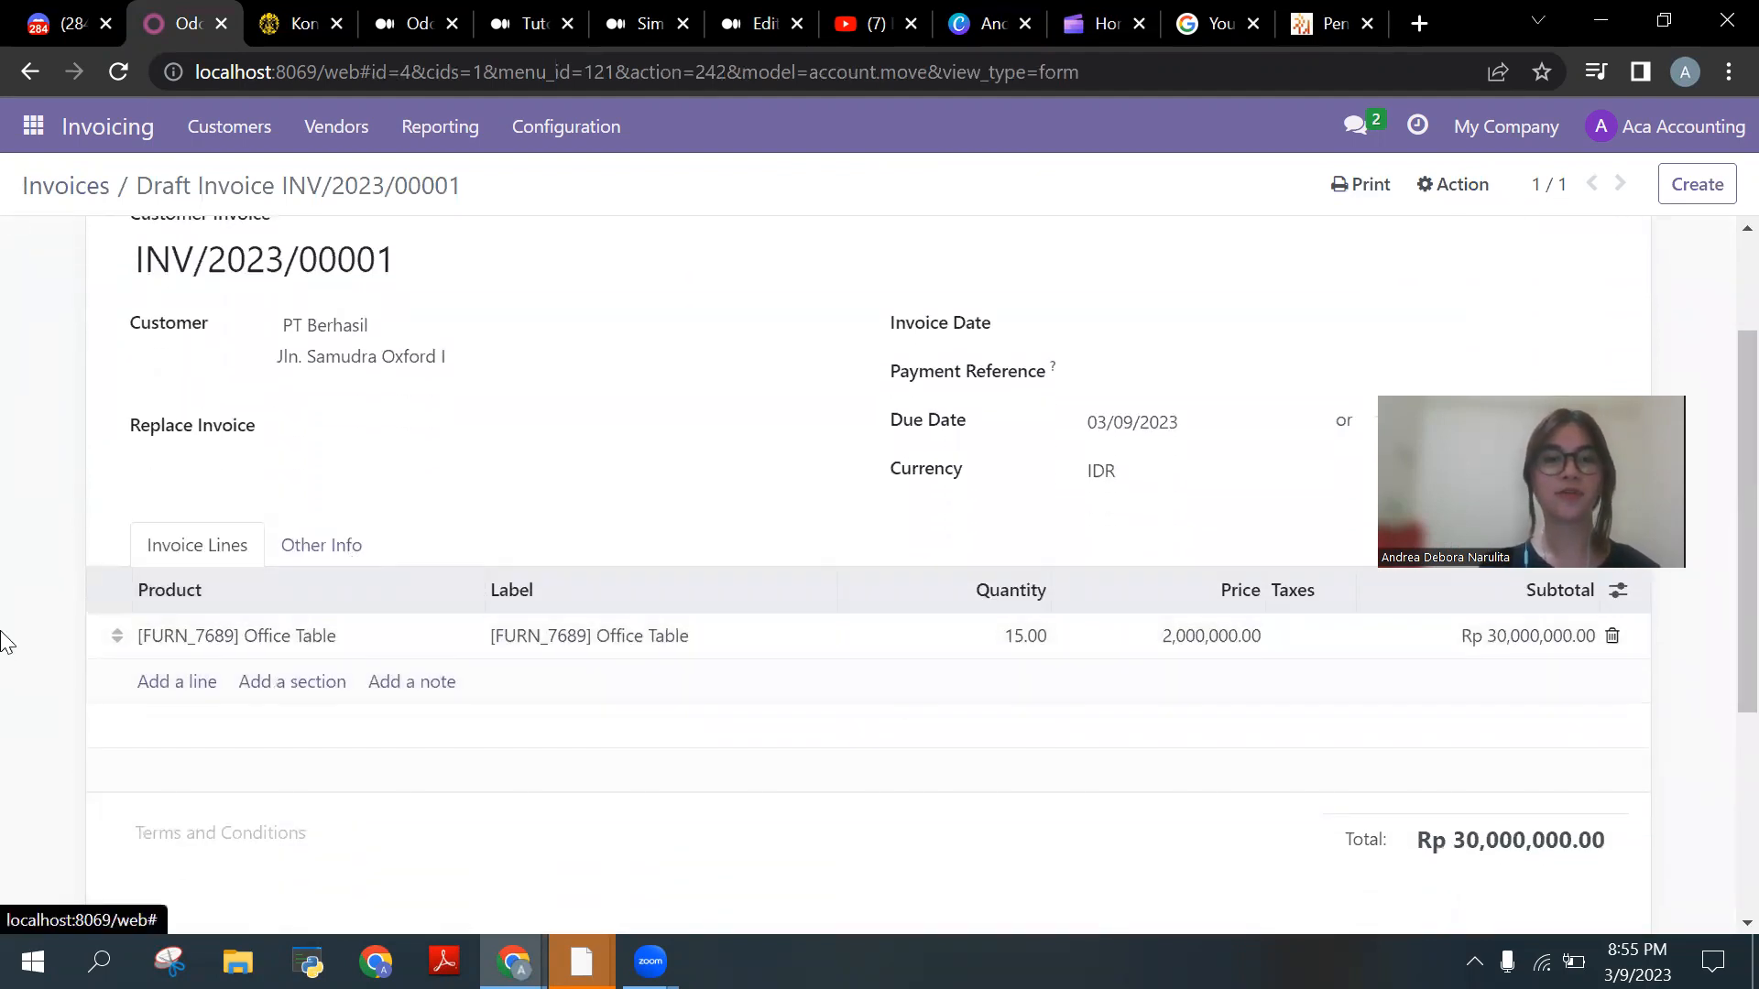
scroll(3, 641, "up", 2)
left_click(1127, 513)
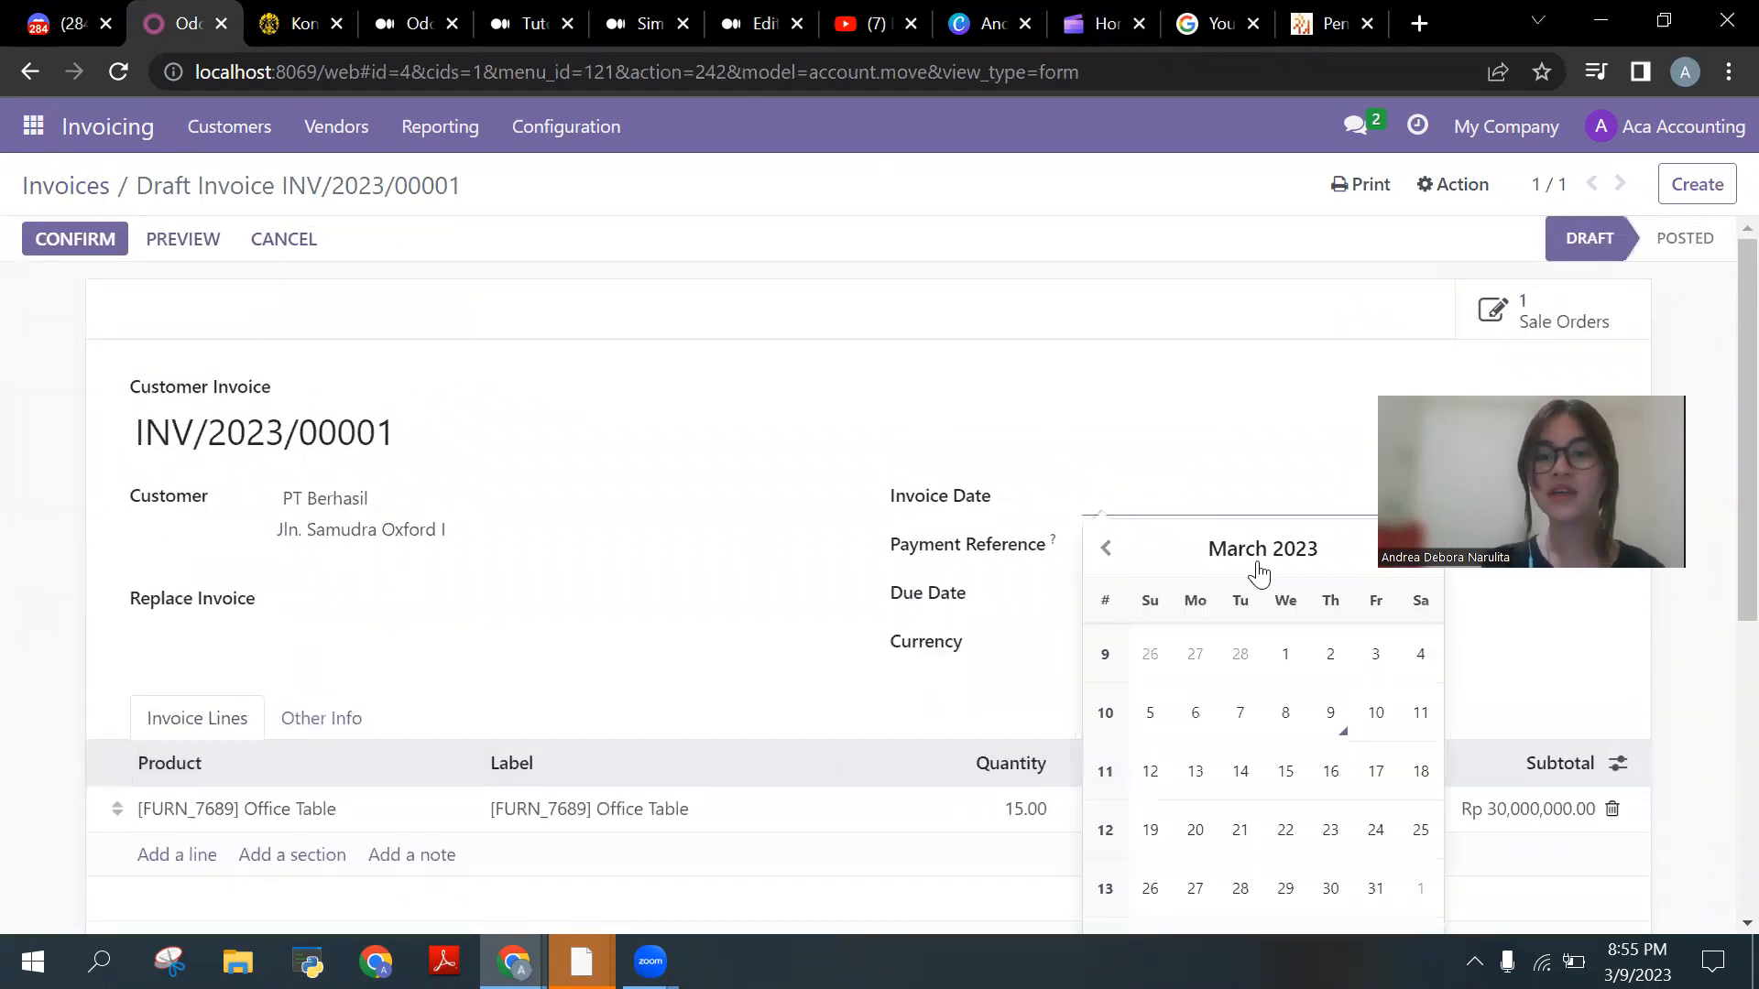
left_click(1328, 715)
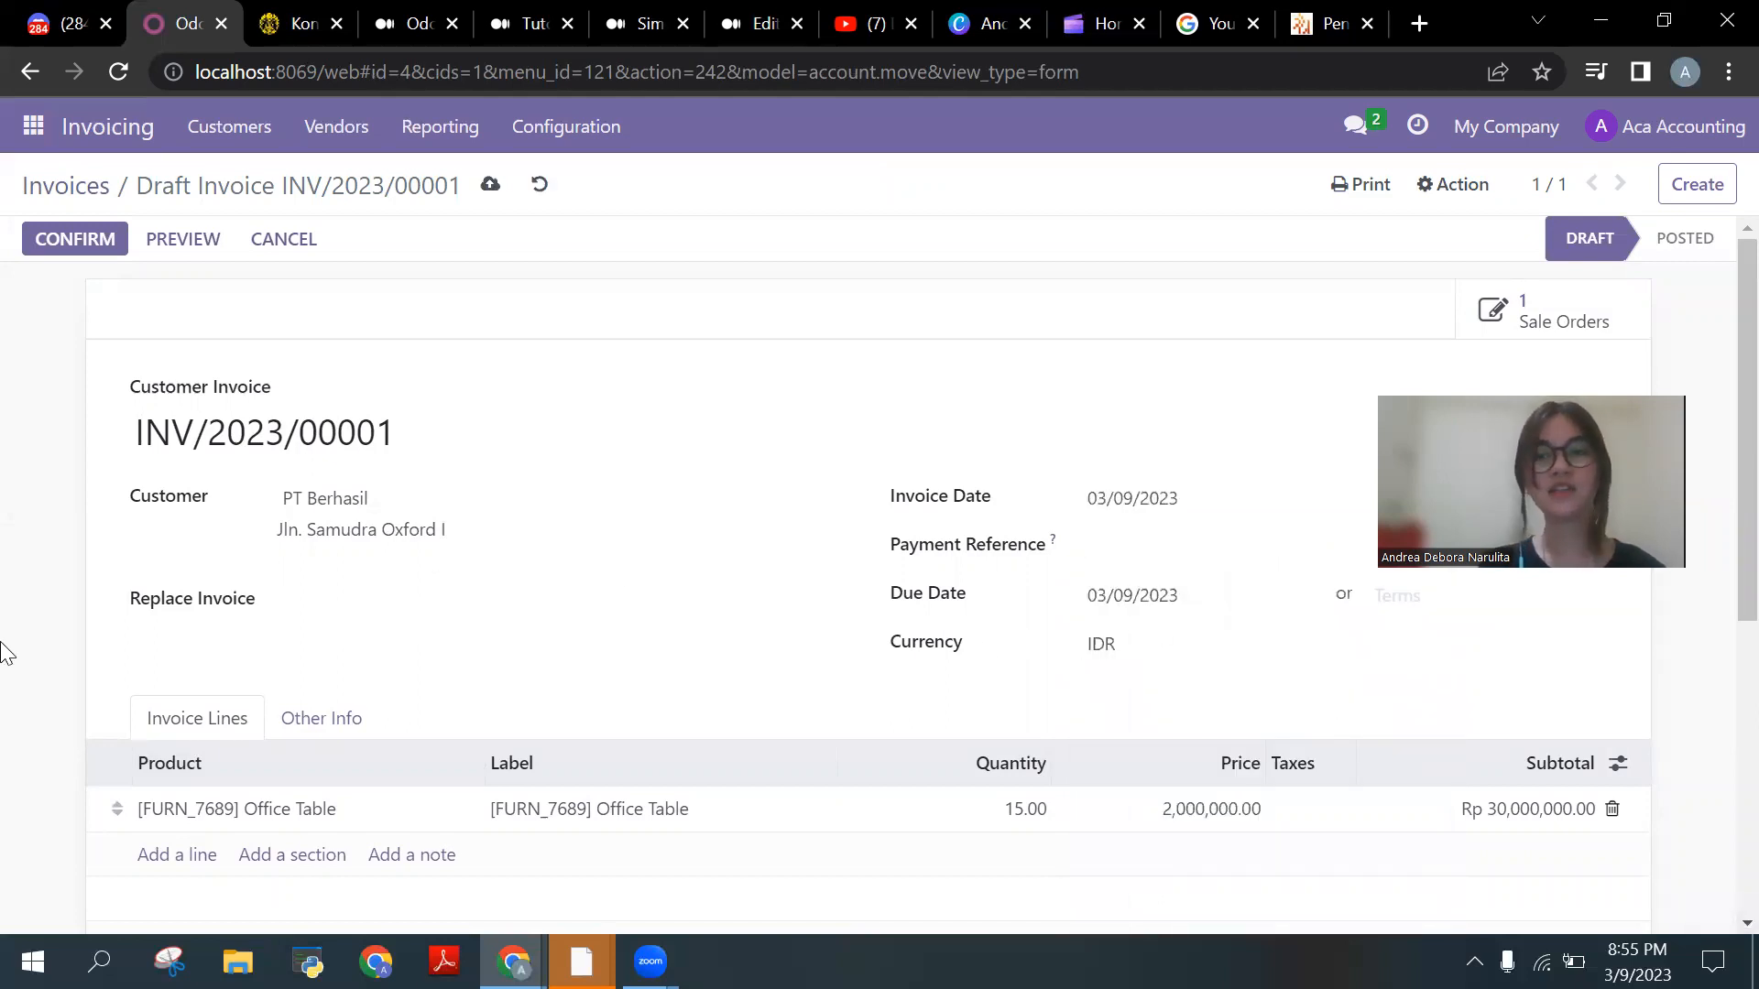
left_click(117, 262)
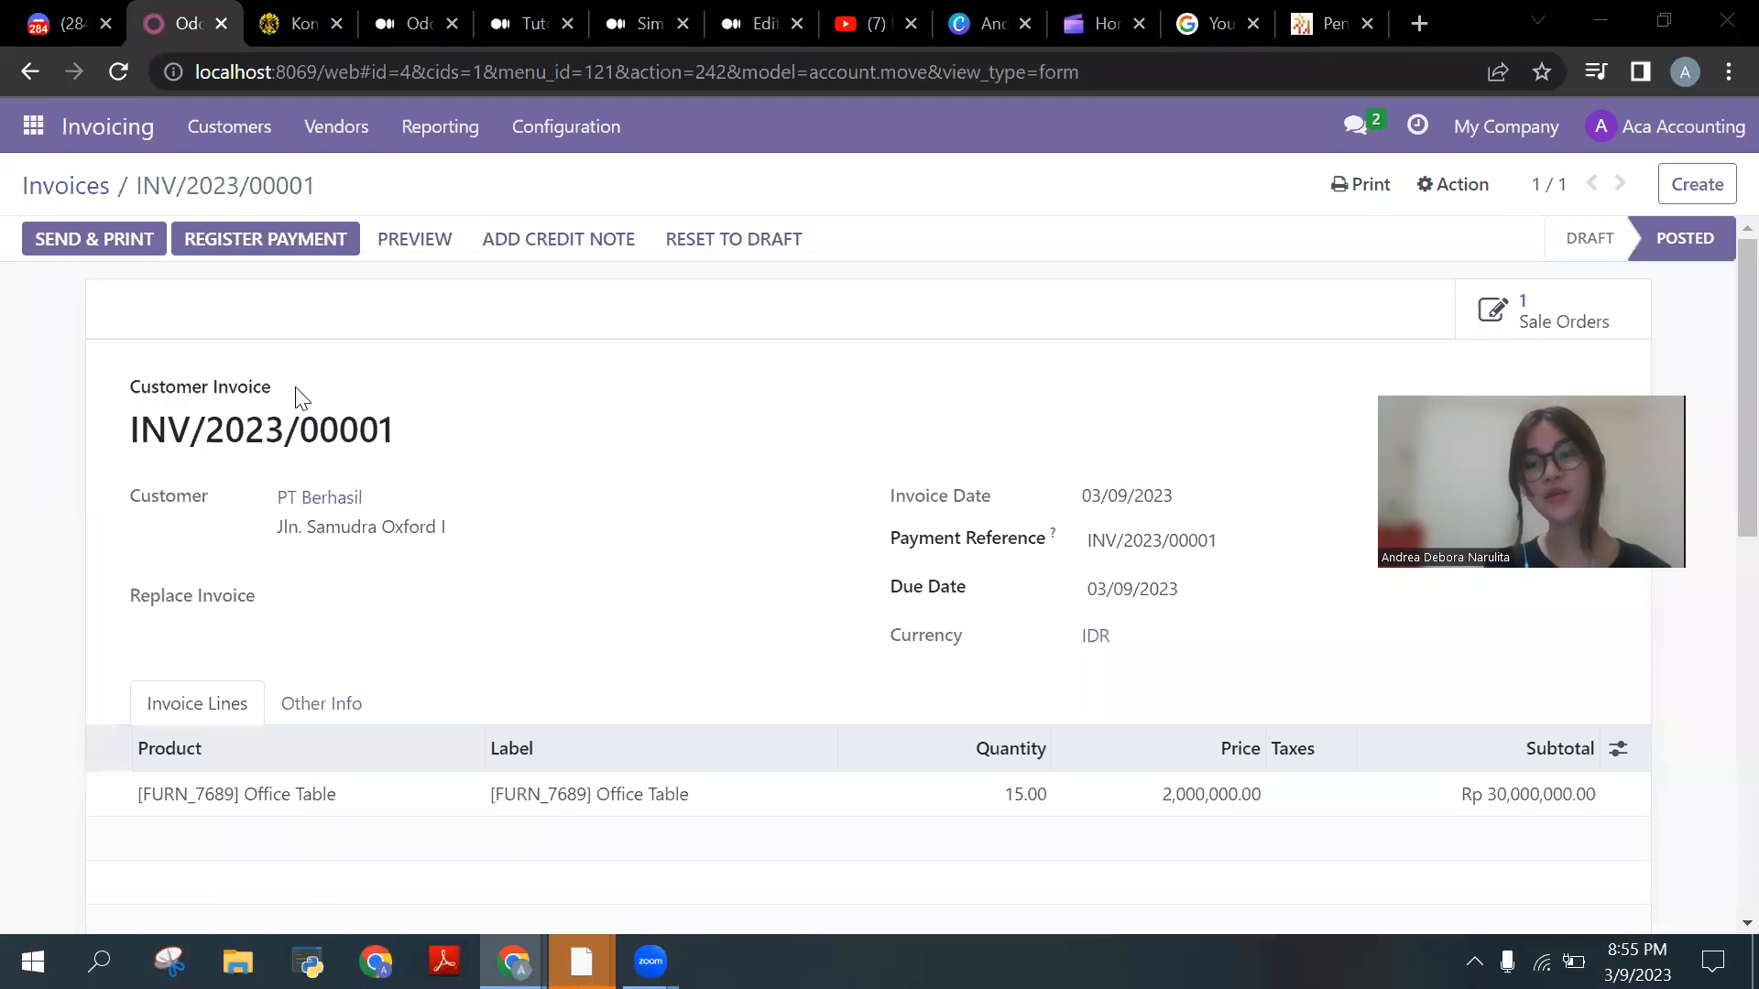
Step: Register the Rp 30,000,000.00 payment for INV/2023/00001 using the Manual method on the Bank journal
left_click(353, 249)
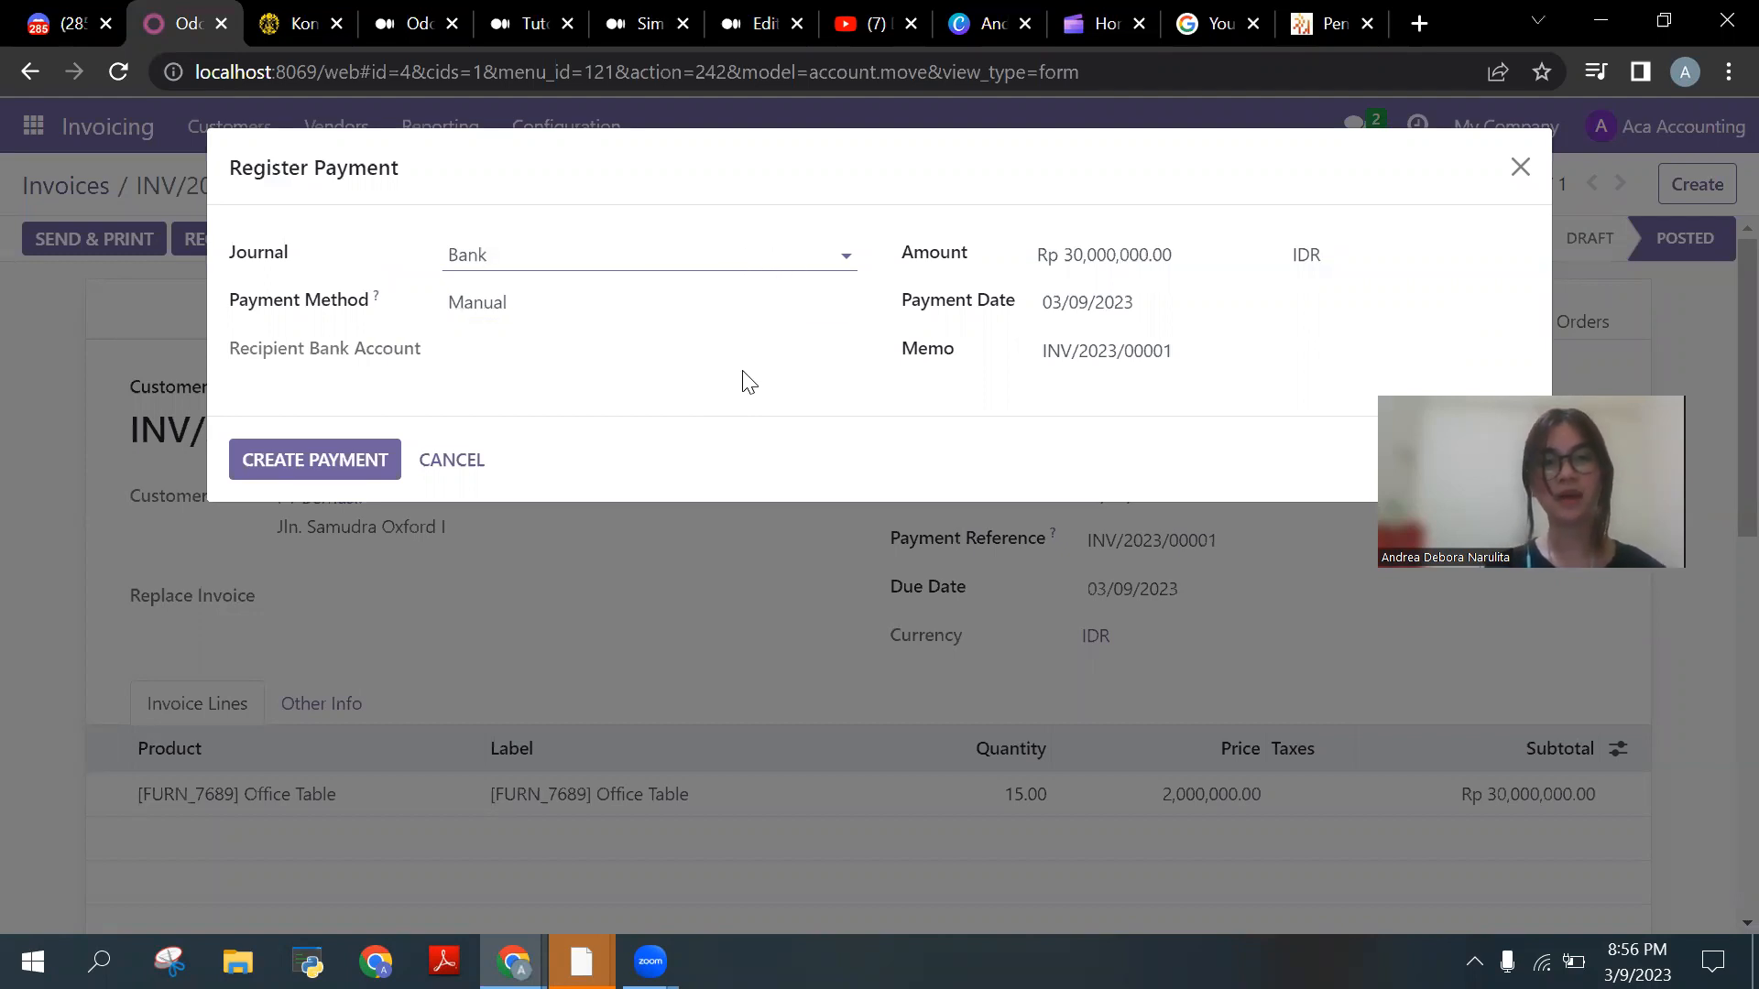
left_click(735, 306)
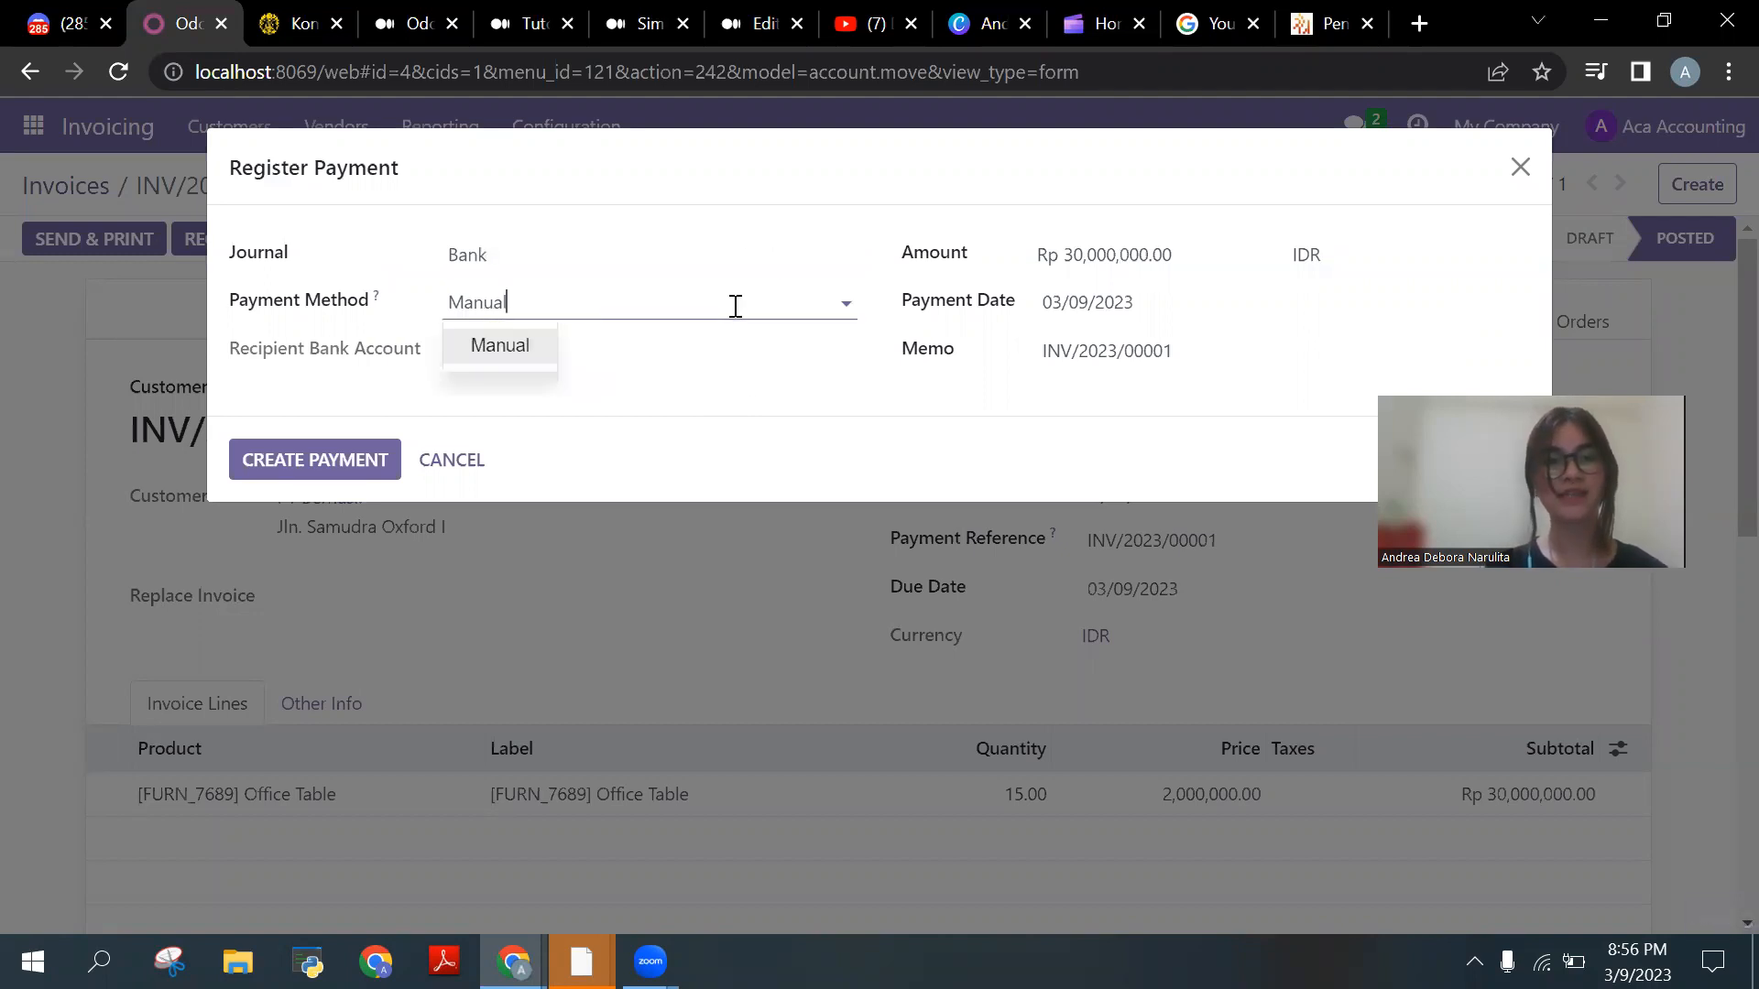
left_click(535, 370)
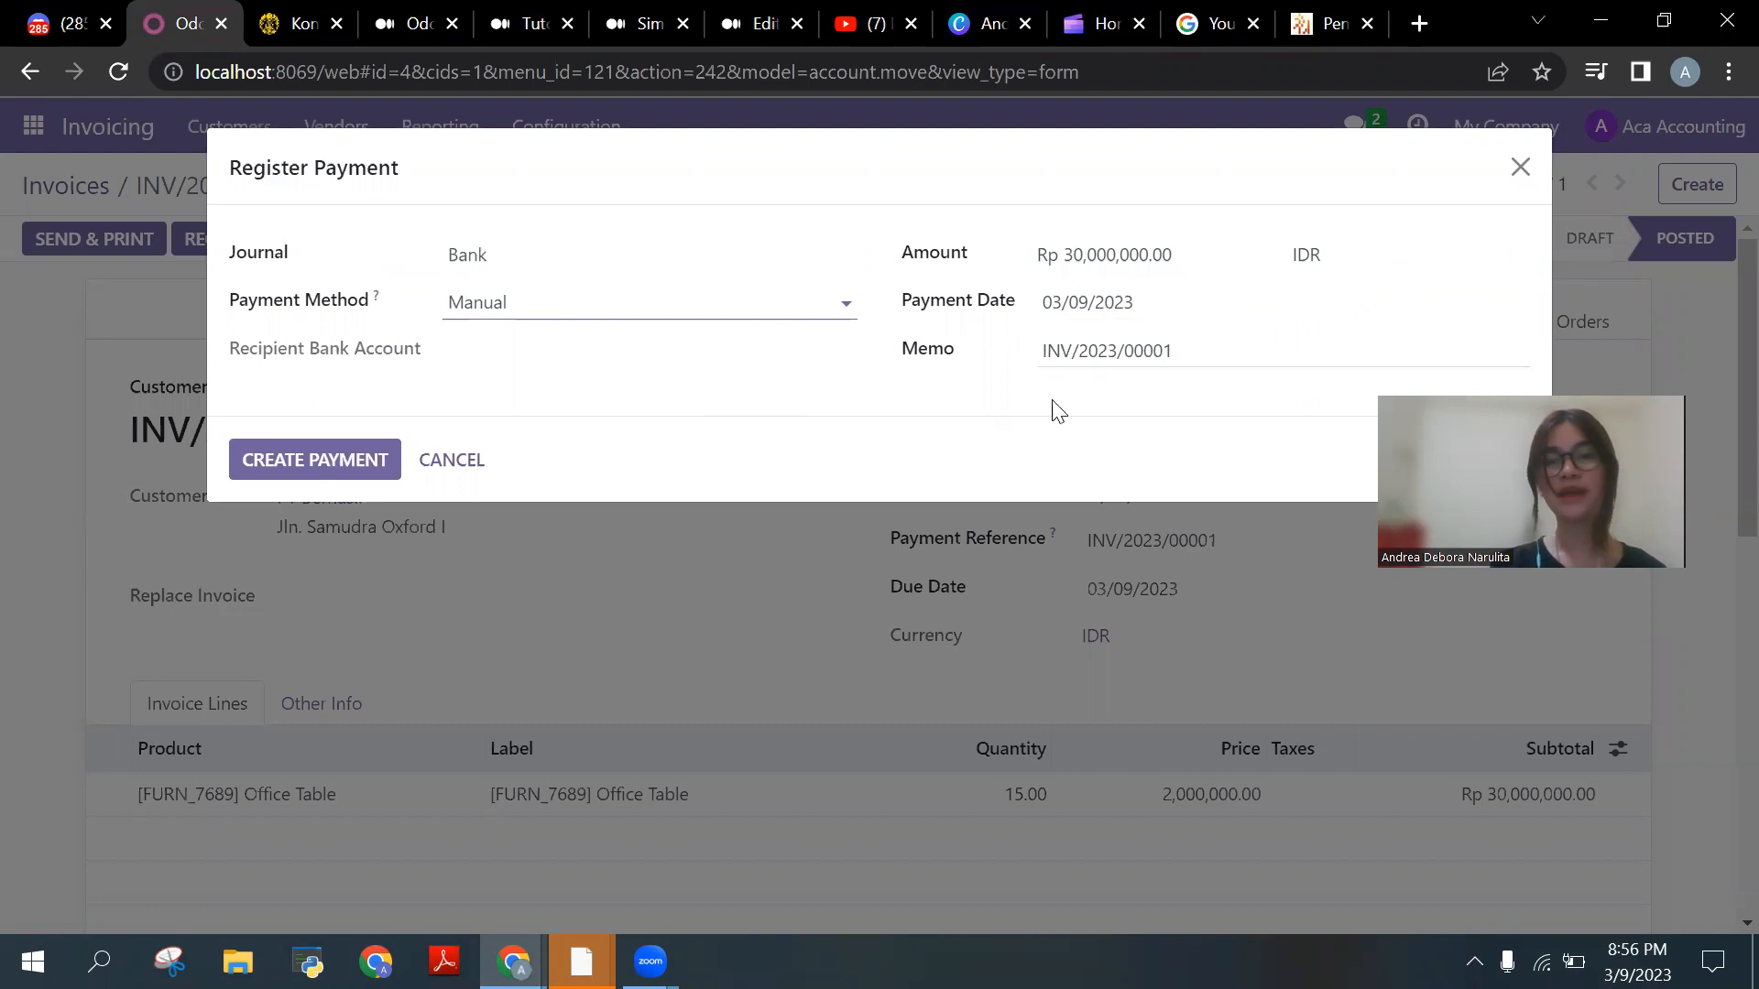
left_click(391, 471)
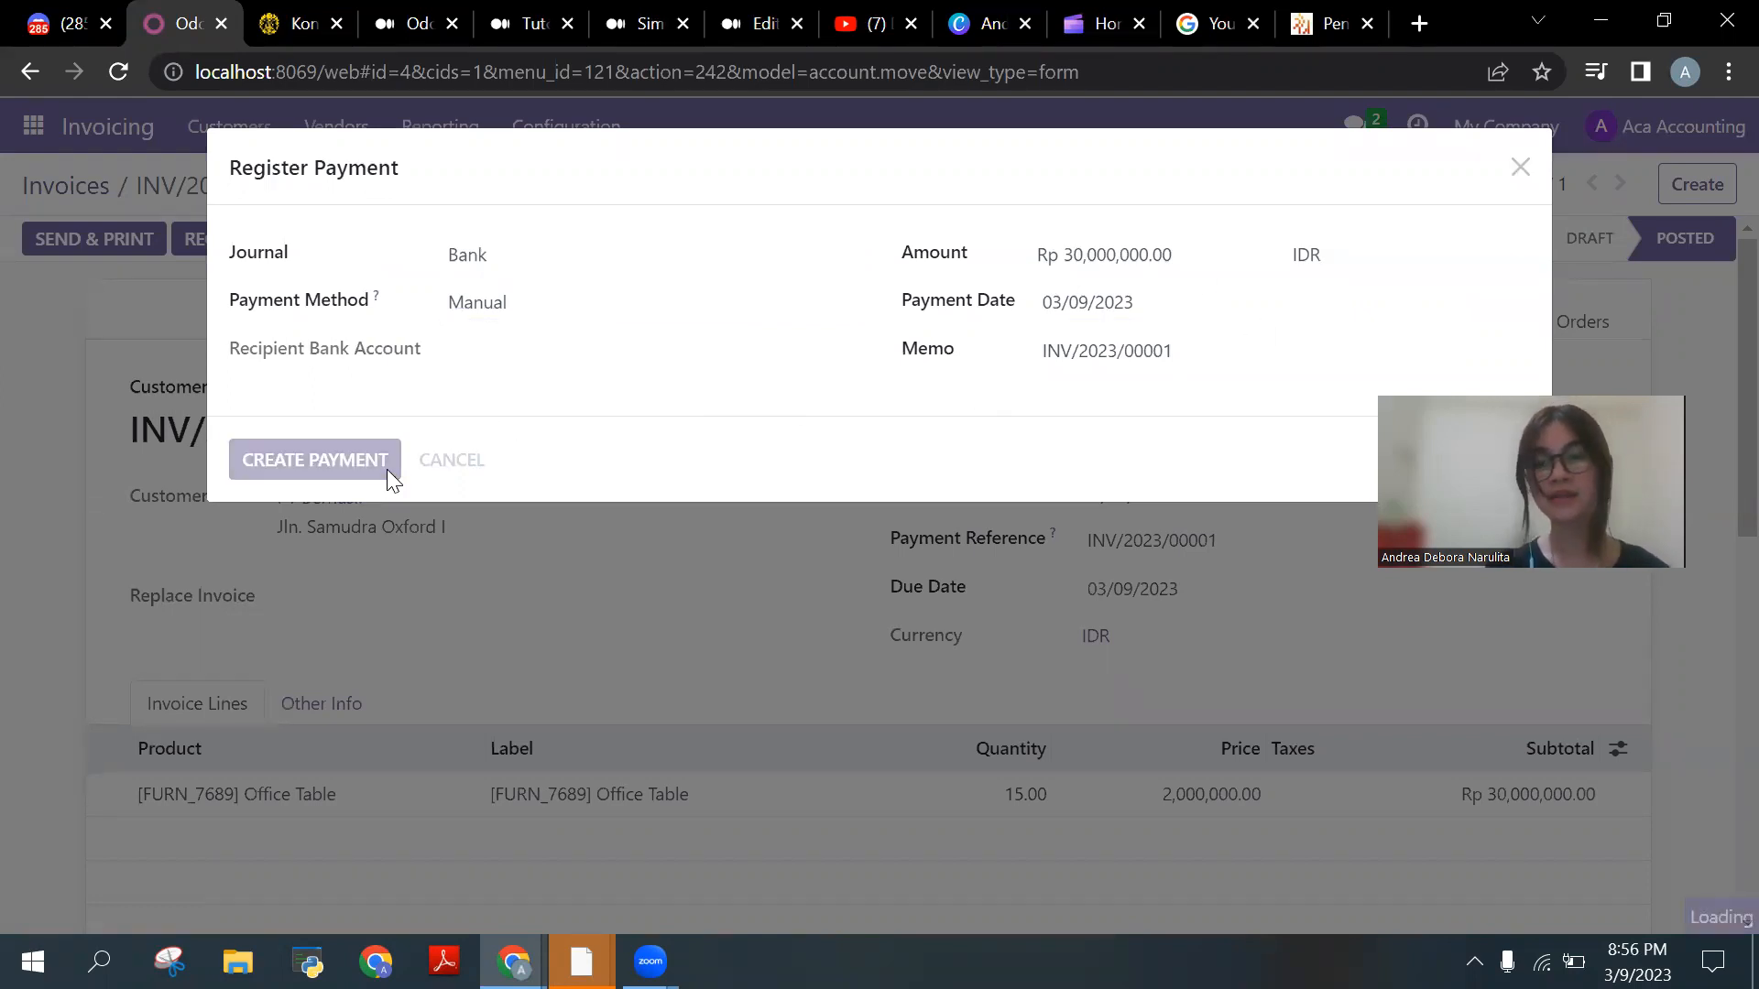